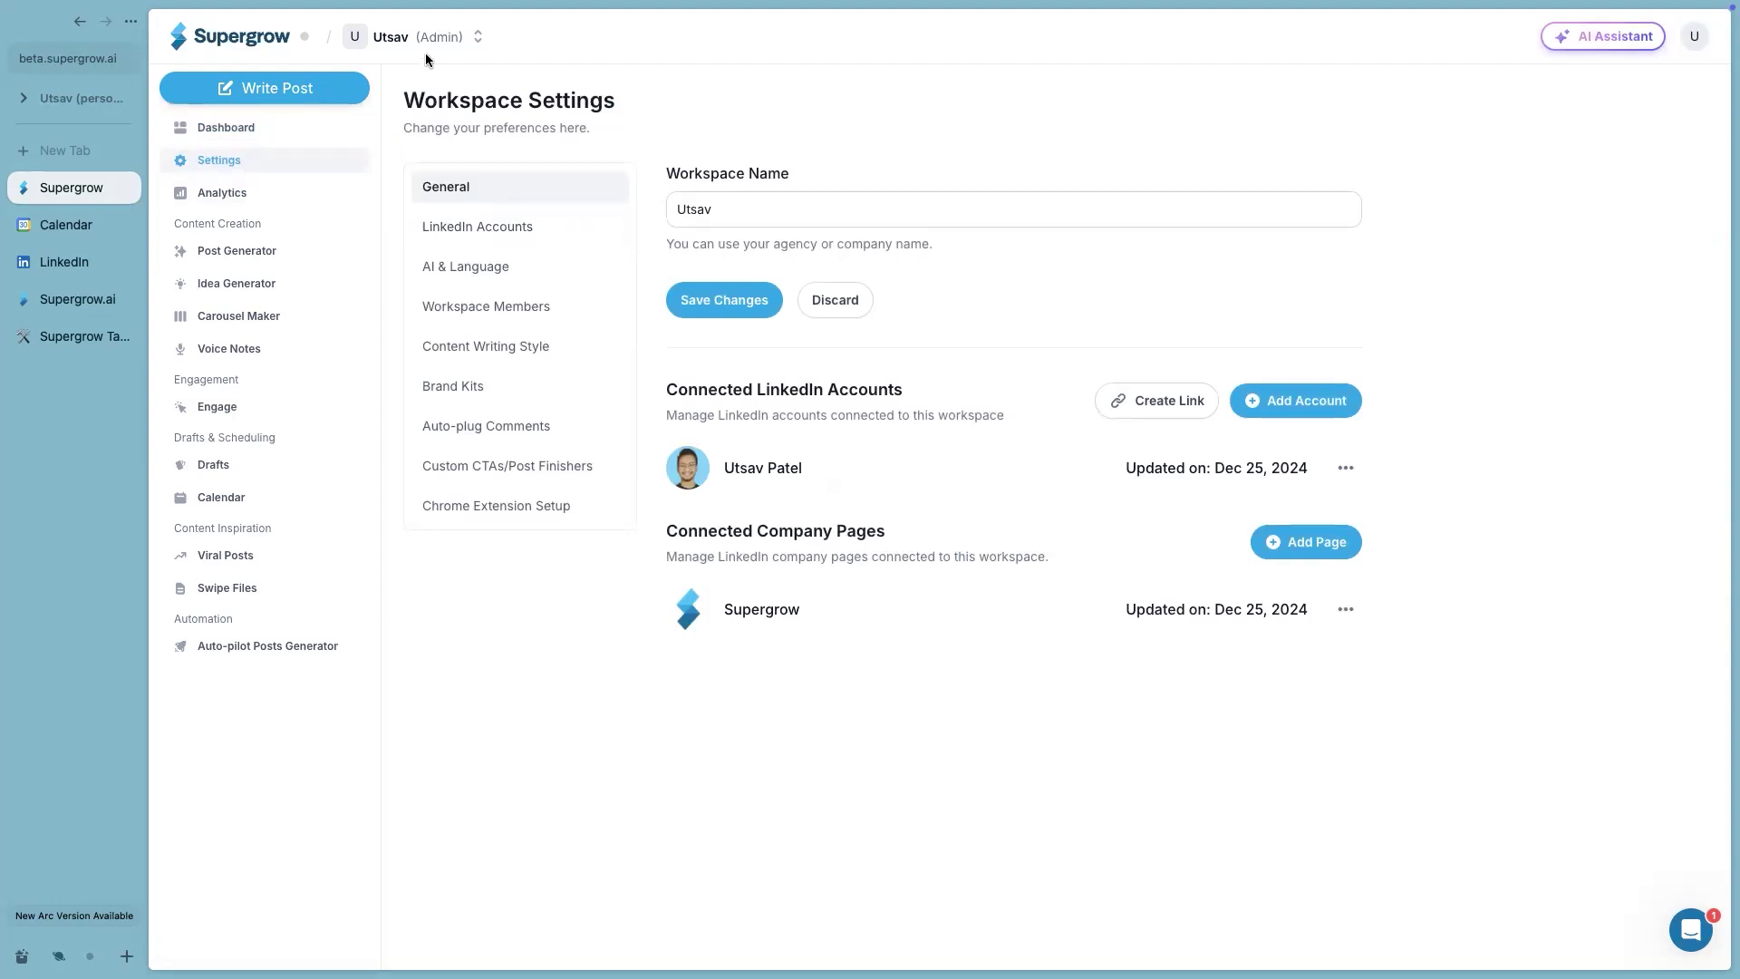
# Step: Check the LinkedIn Accounts and Workspace Members settings, then hide the Arc sidebar
pyautogui.click(531, 232)
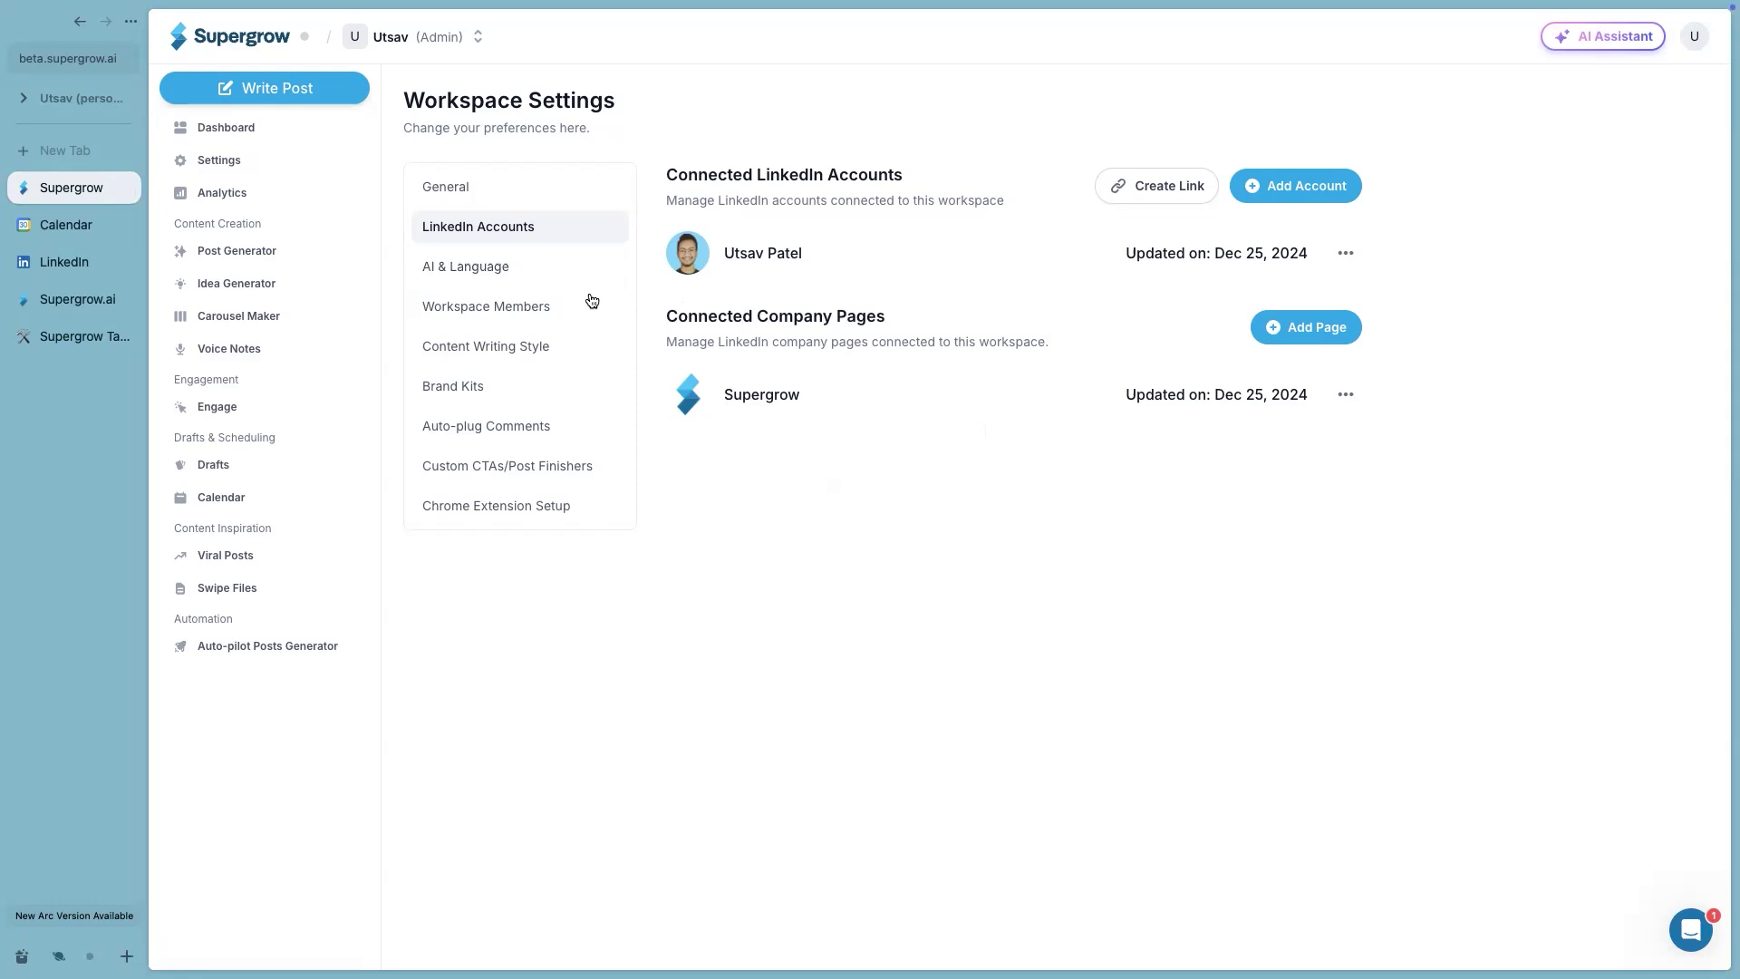
pyautogui.click(528, 308)
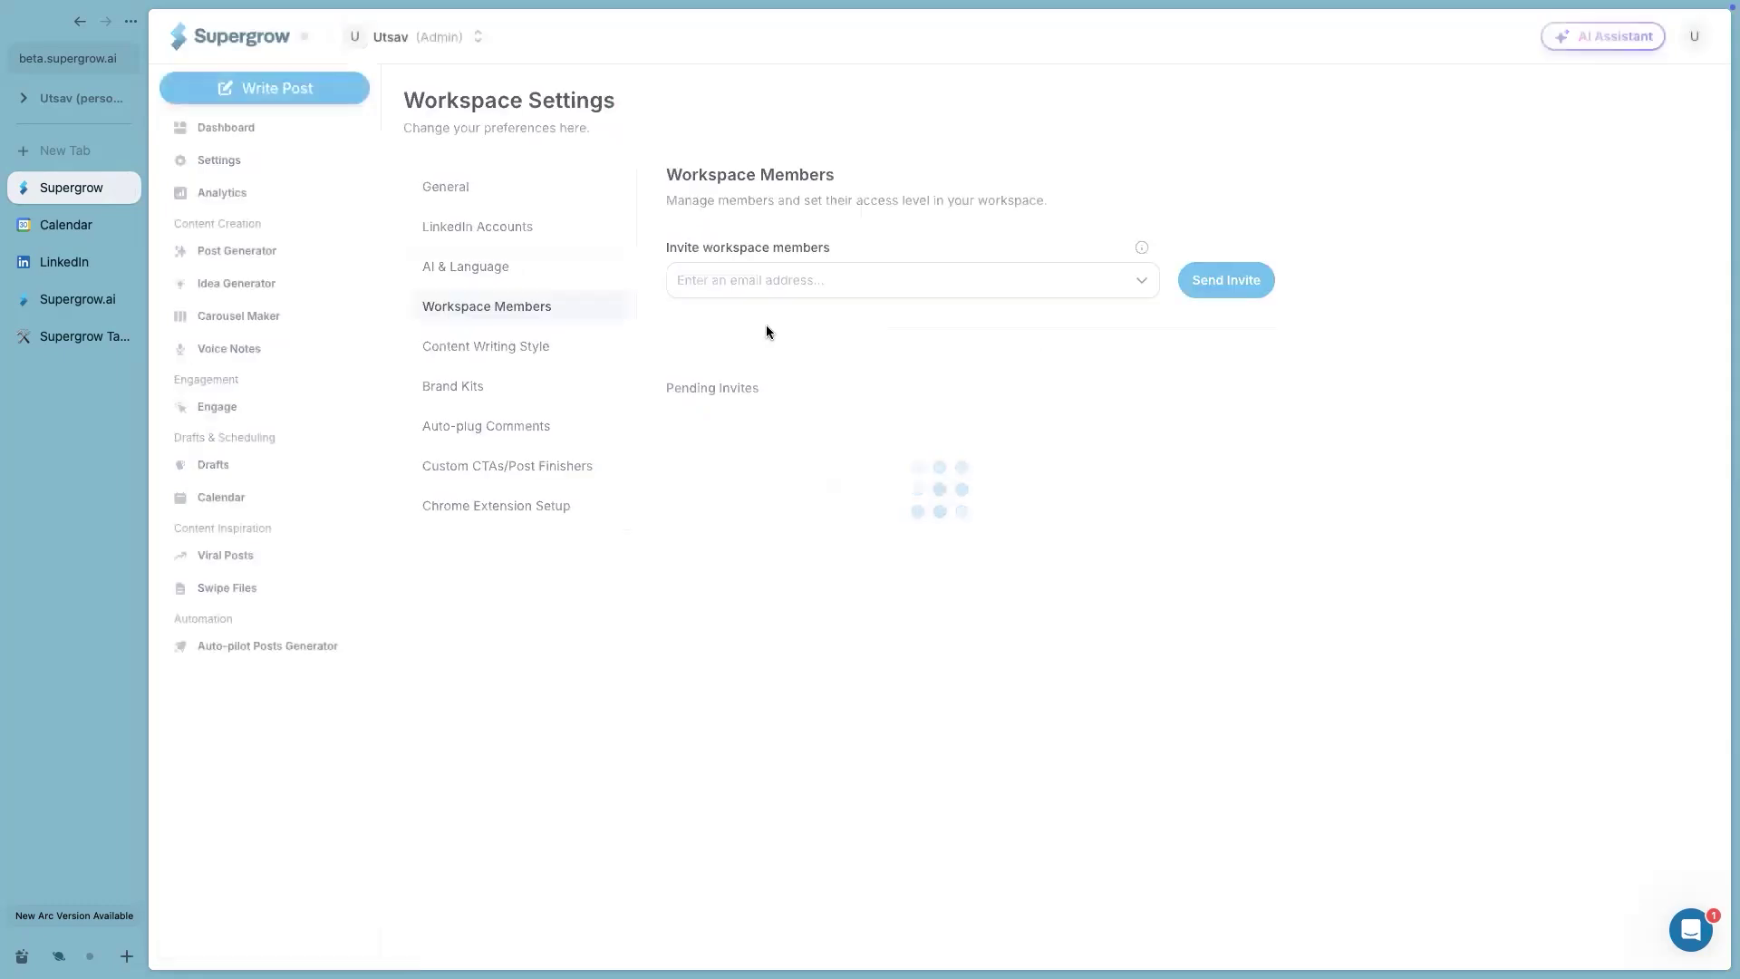
pyautogui.press('super+s')
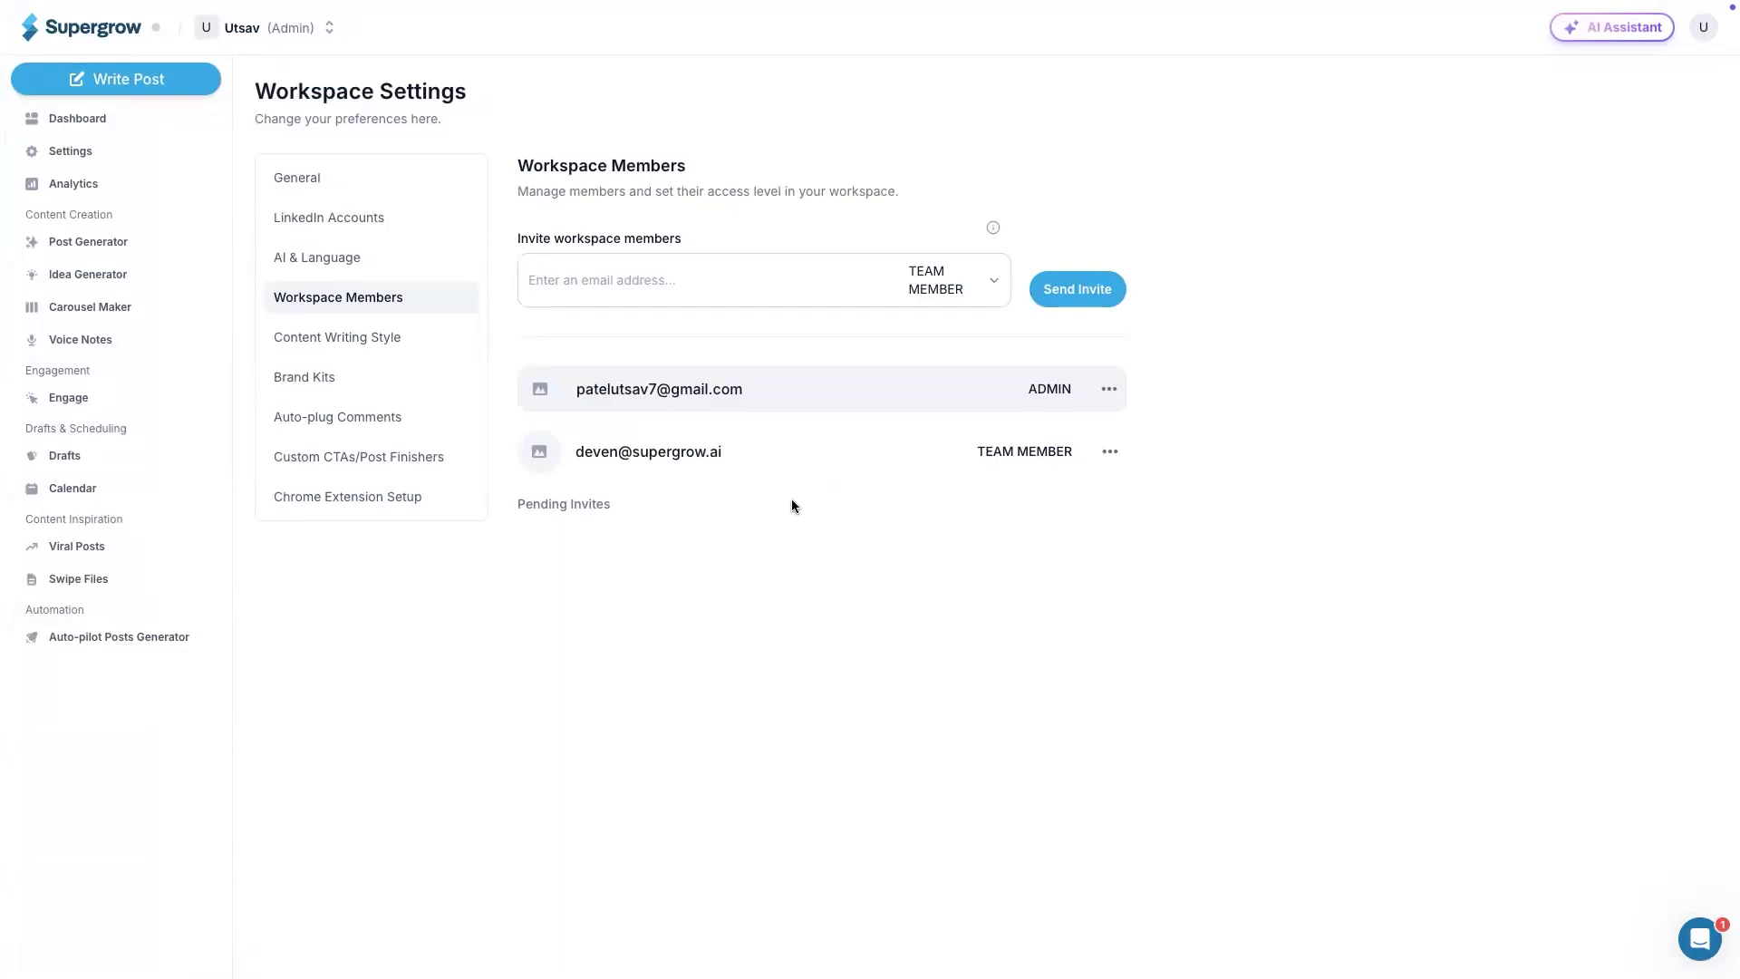
# Step: Open AI & Language and switch on Enable Auto Post Generation to preview its role and topics
pyautogui.click(396, 262)
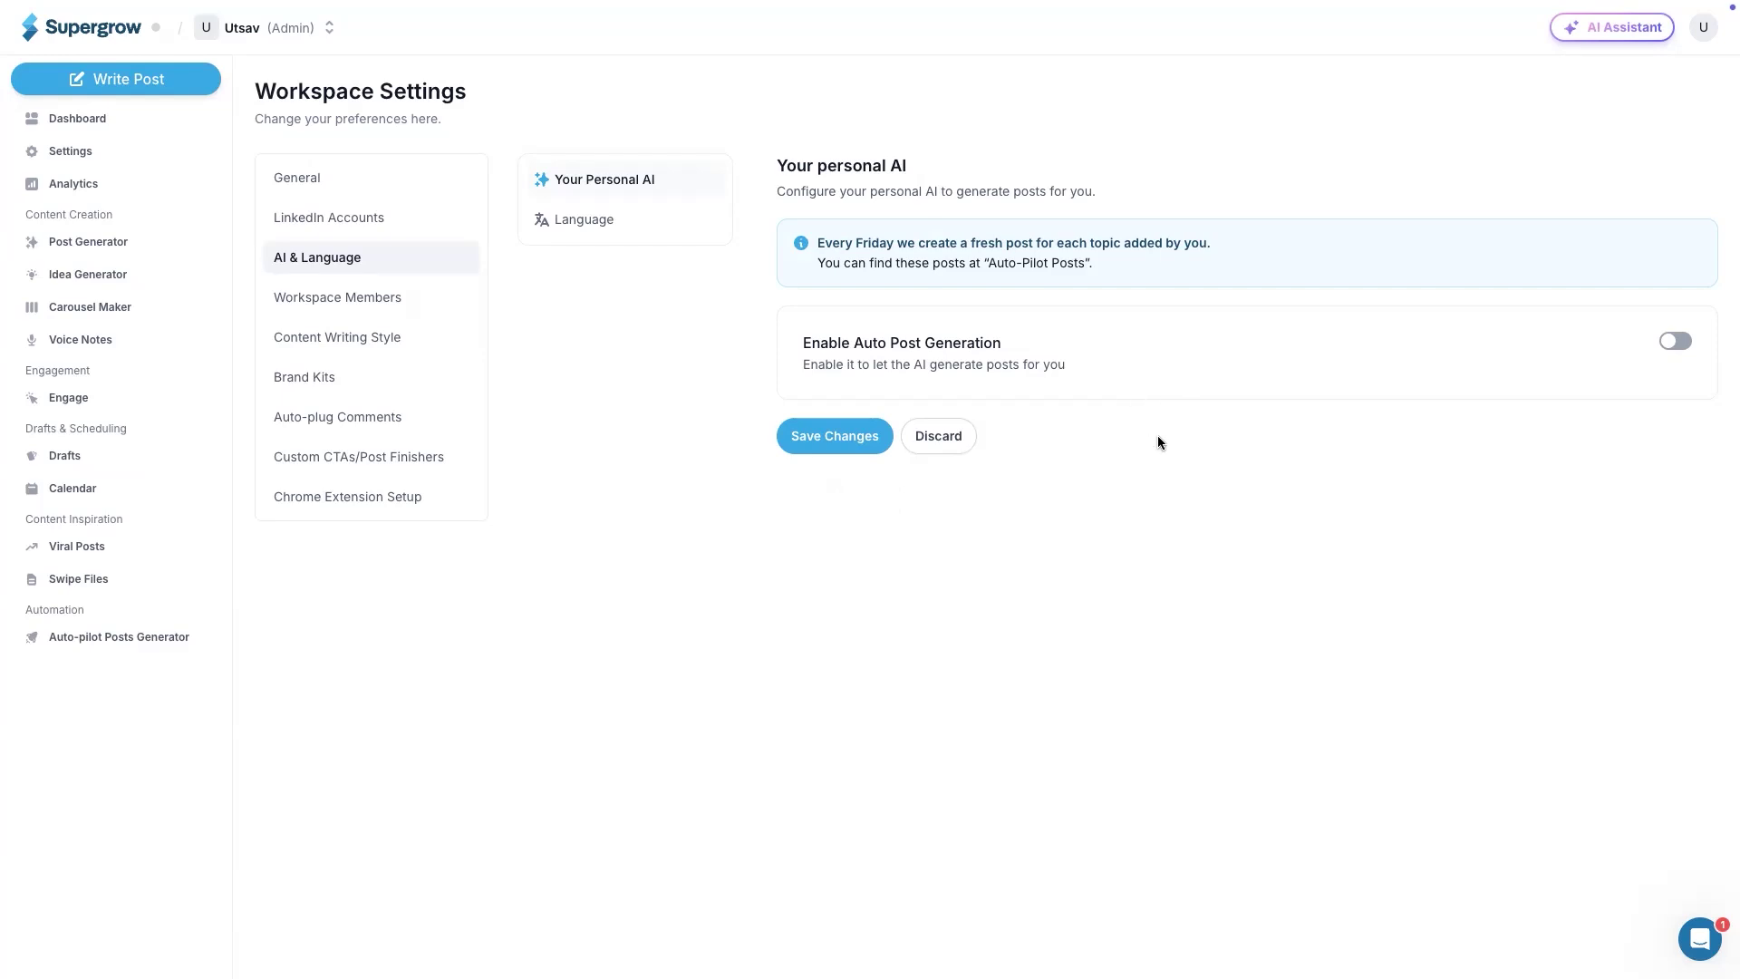
pyautogui.click(1677, 343)
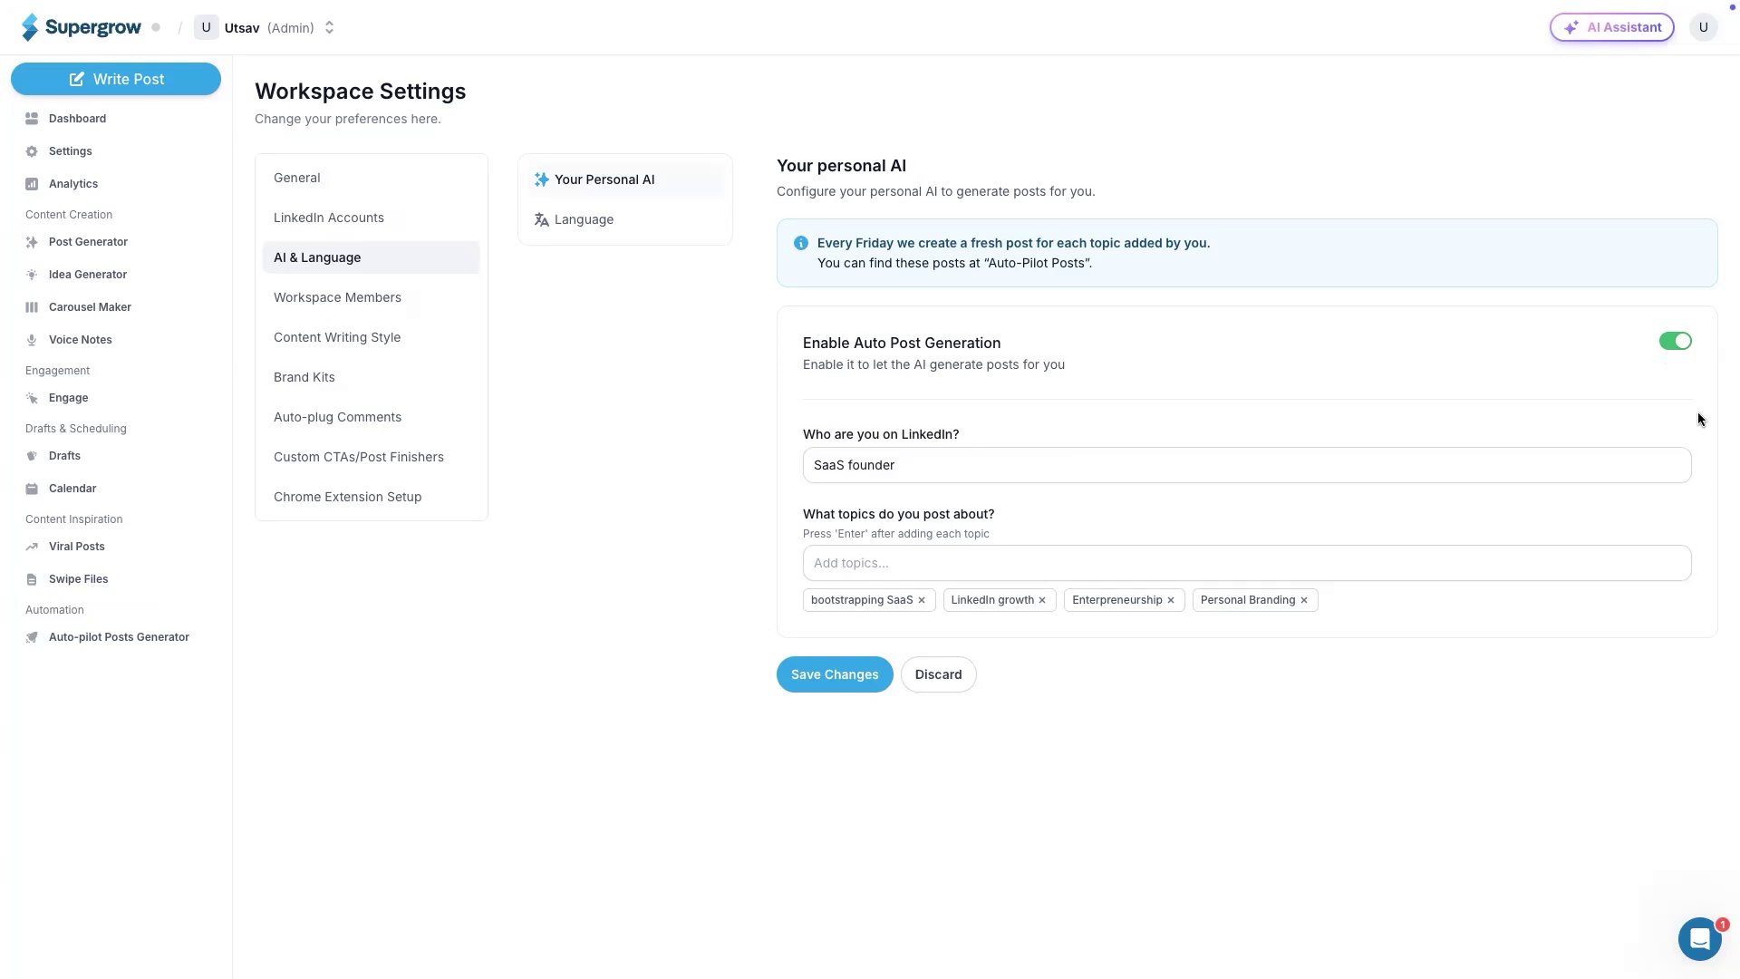
# Step: Turn Auto Post Generation back off and view the eight saved content writing styles
pyautogui.click(1675, 343)
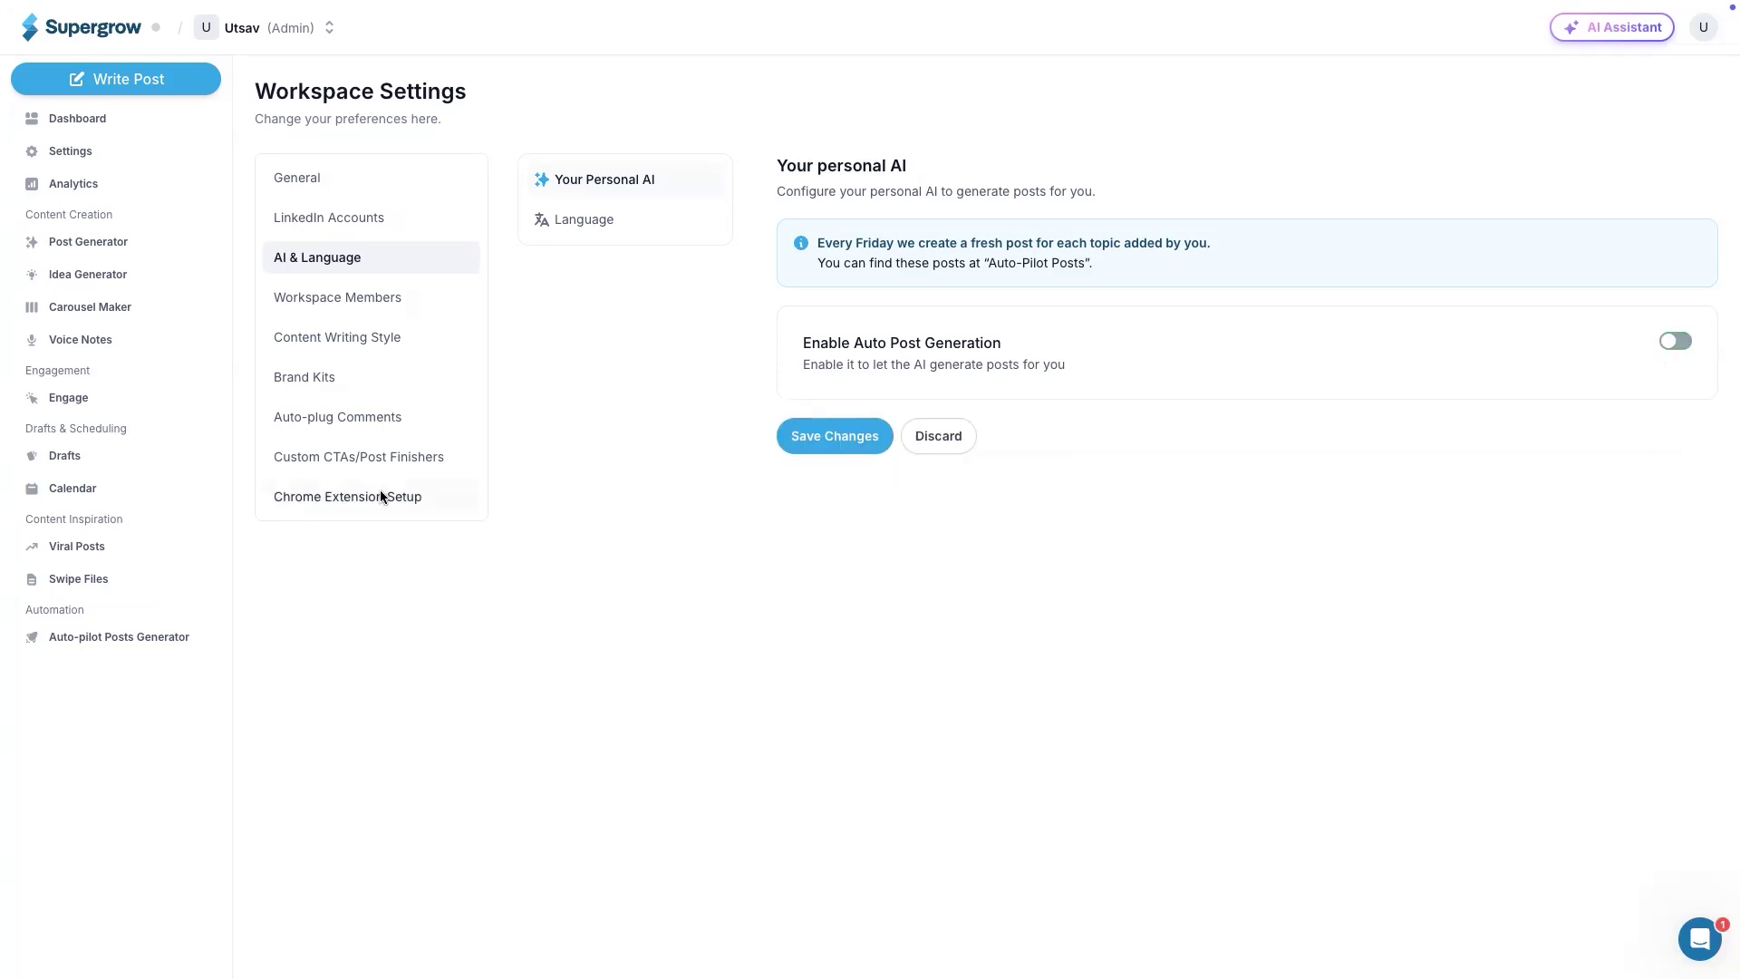
pyautogui.click(370, 343)
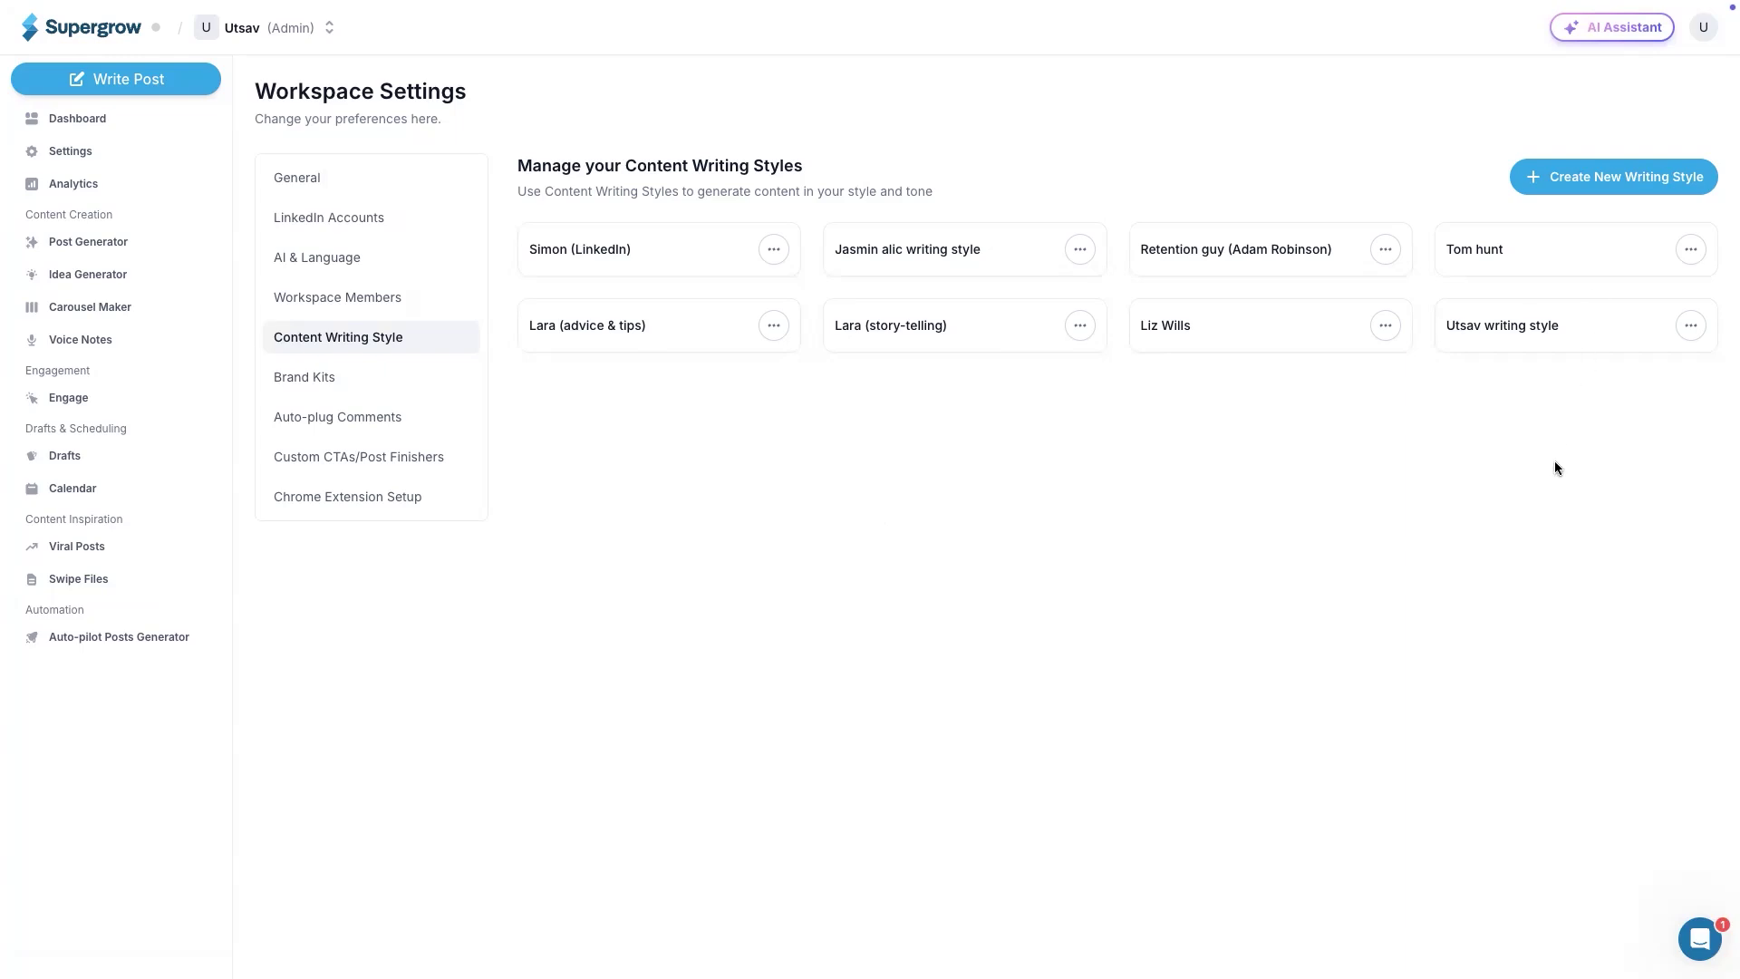
pyautogui.click(1569, 183)
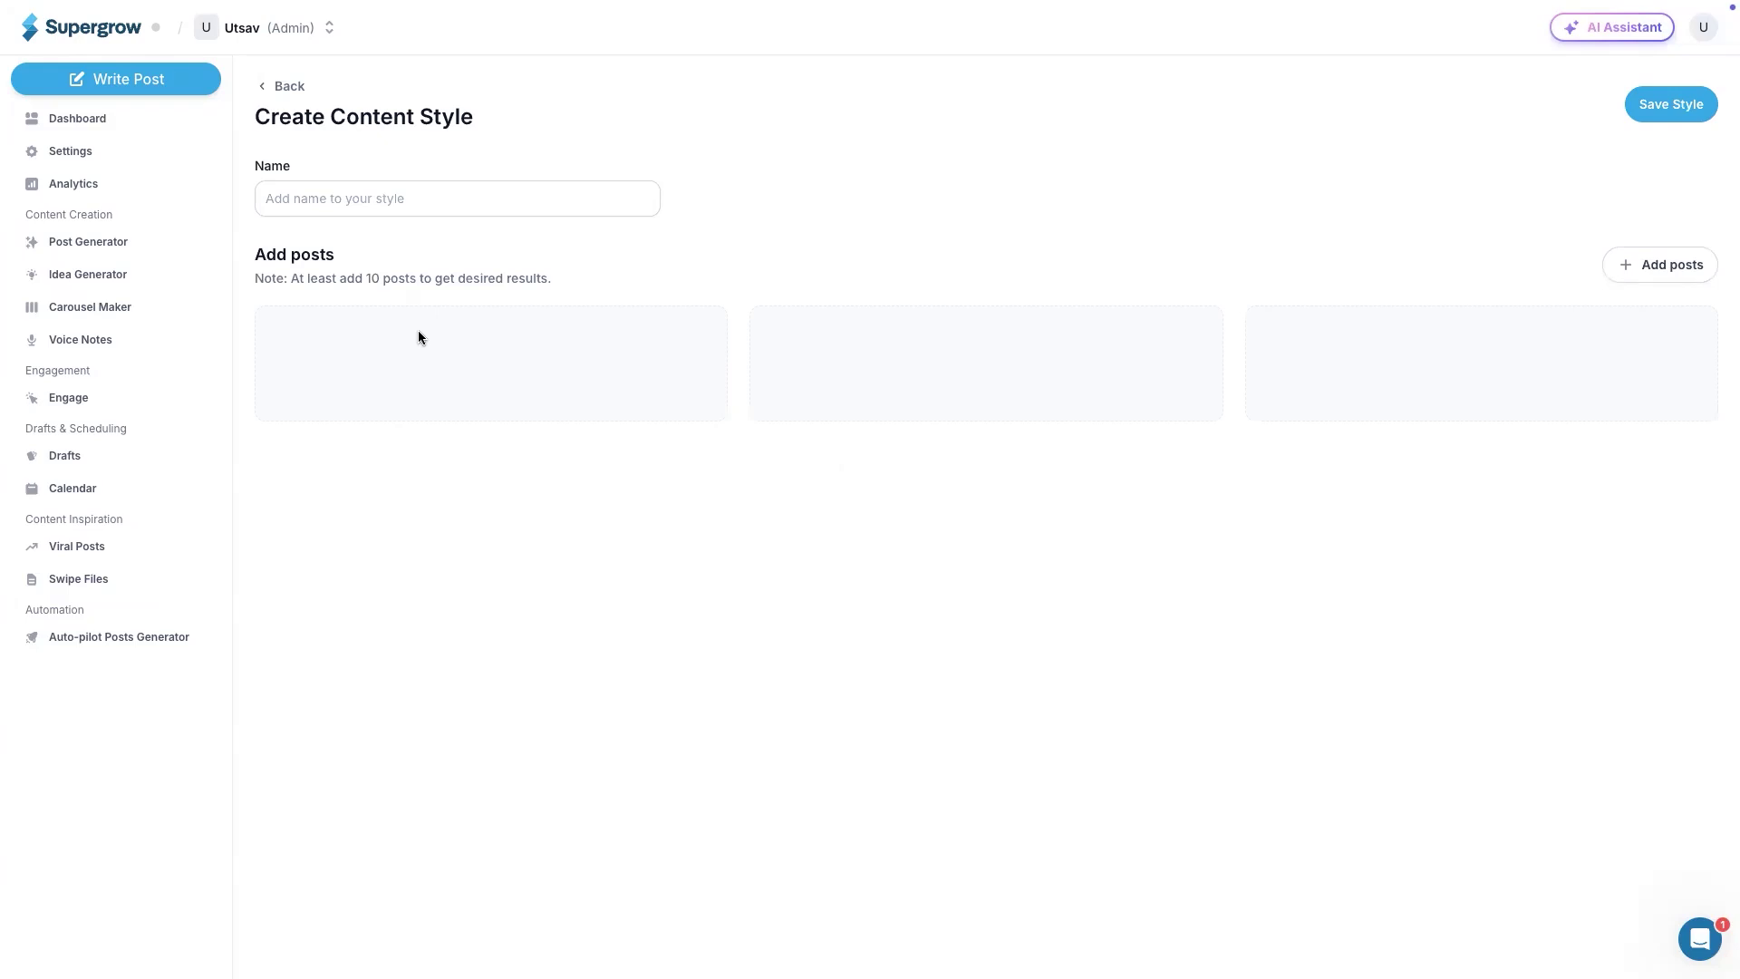
pyautogui.click(1632, 265)
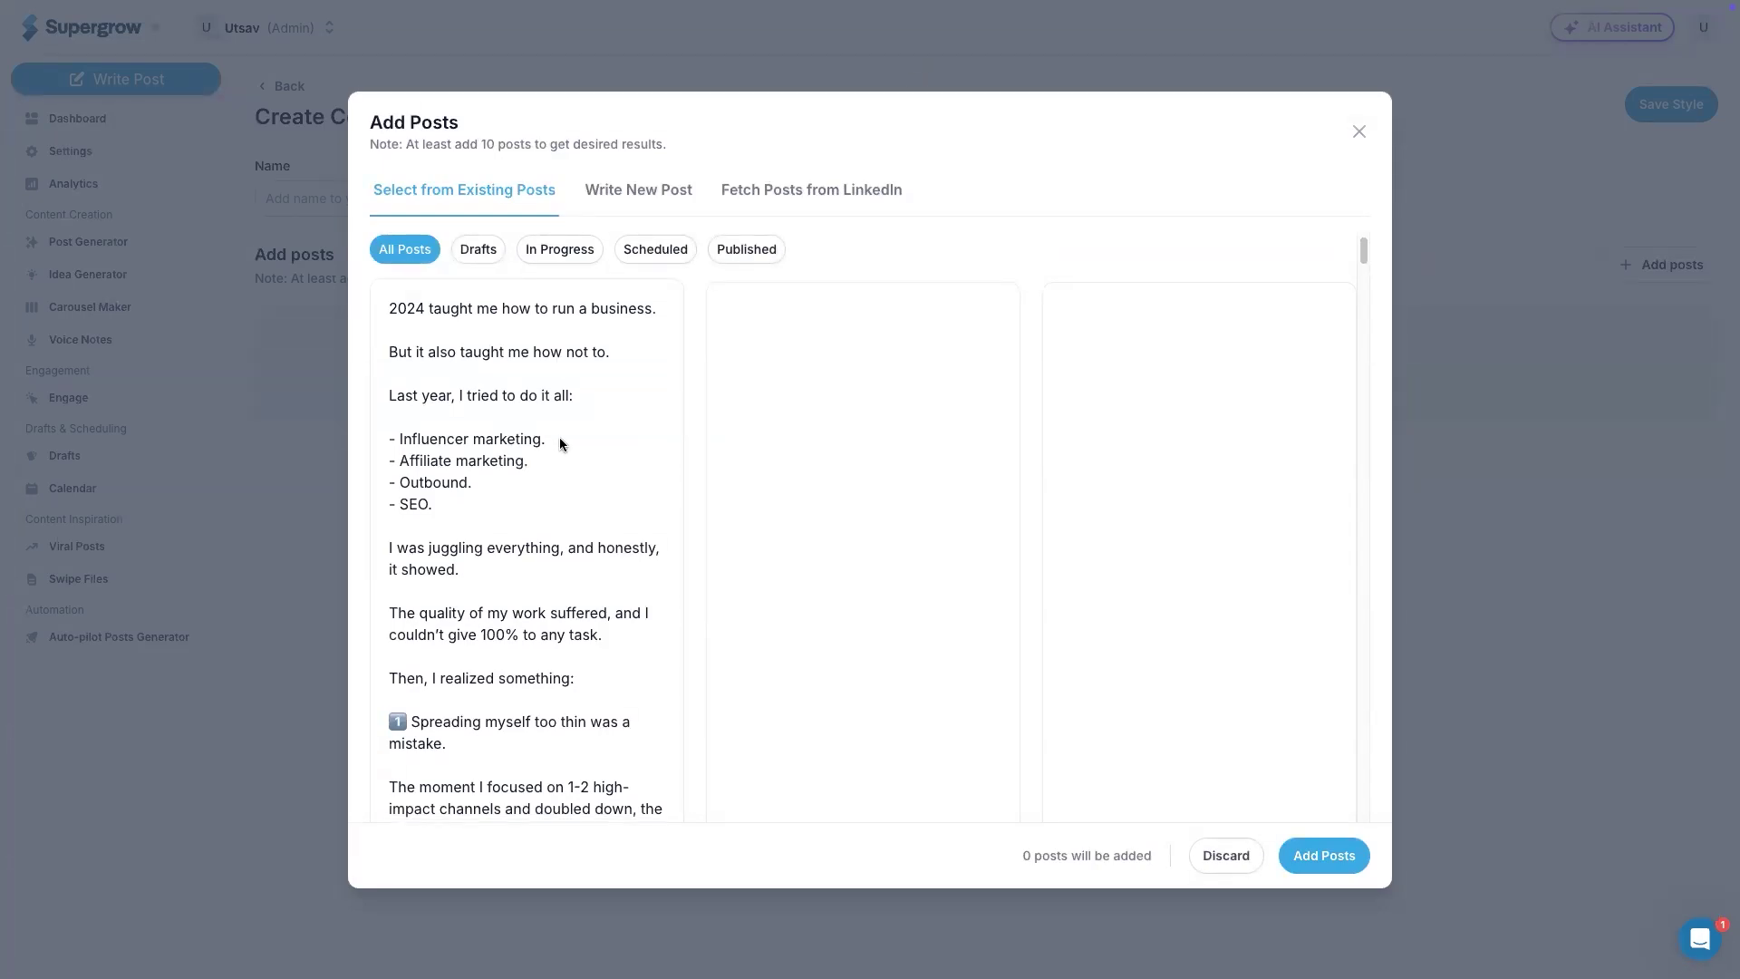
pyautogui.click(643, 194)
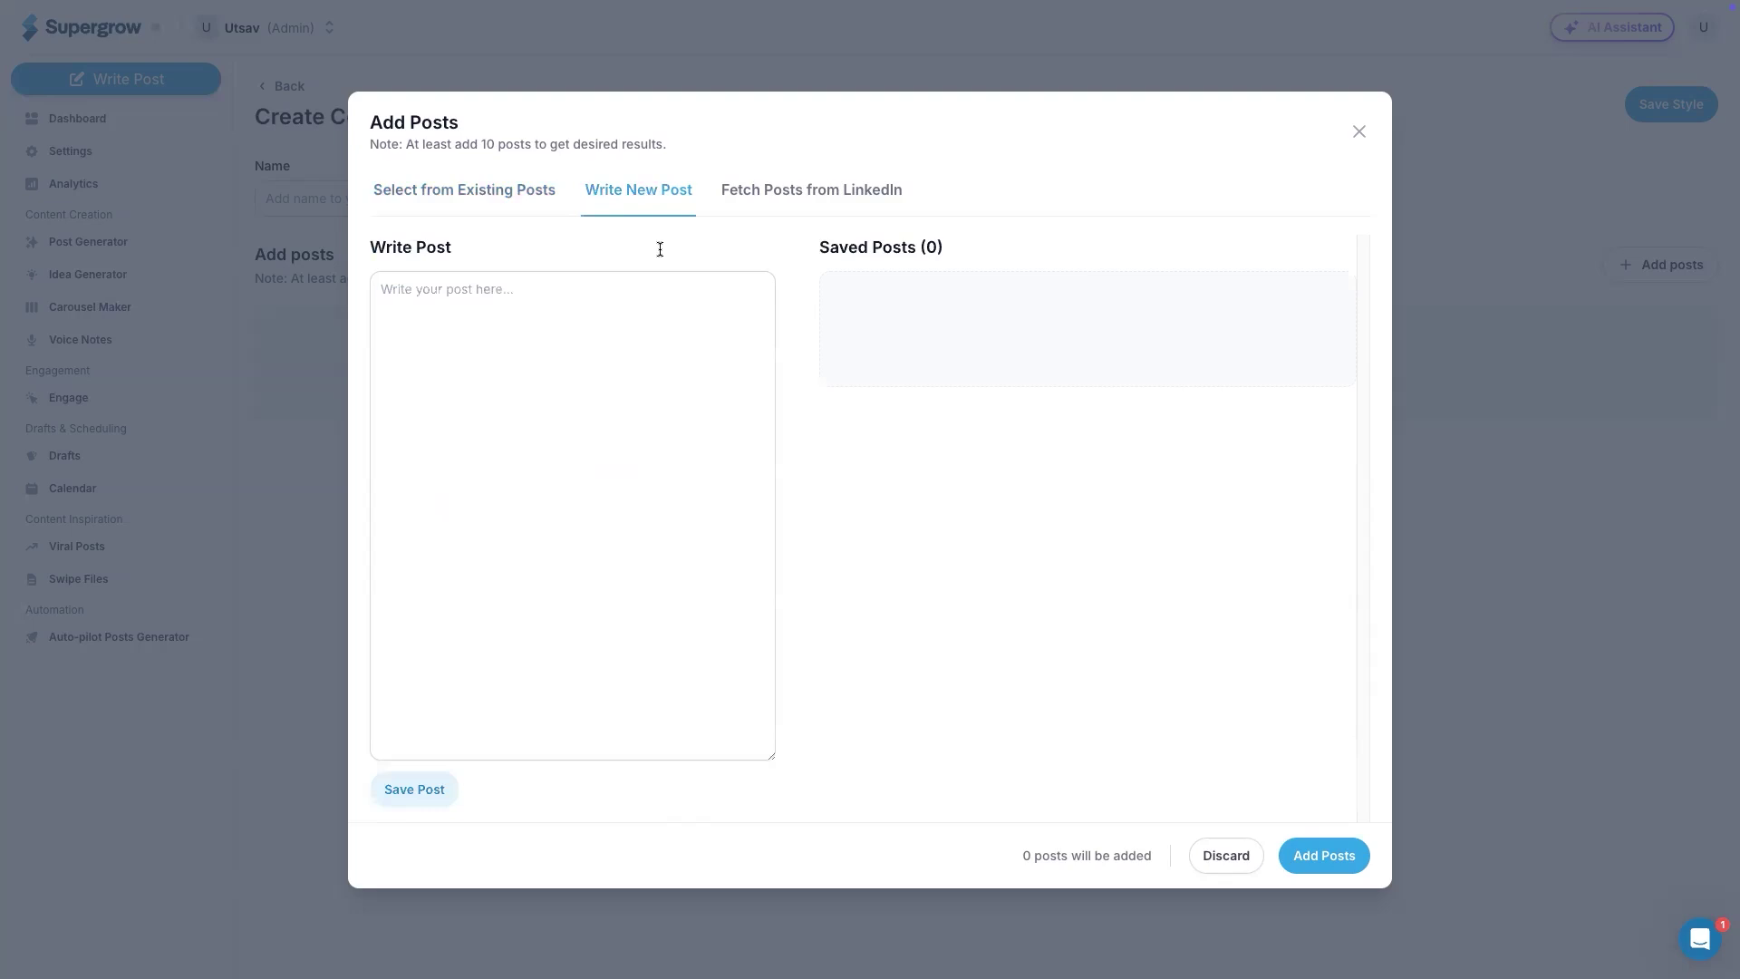
pyautogui.click(588, 346)
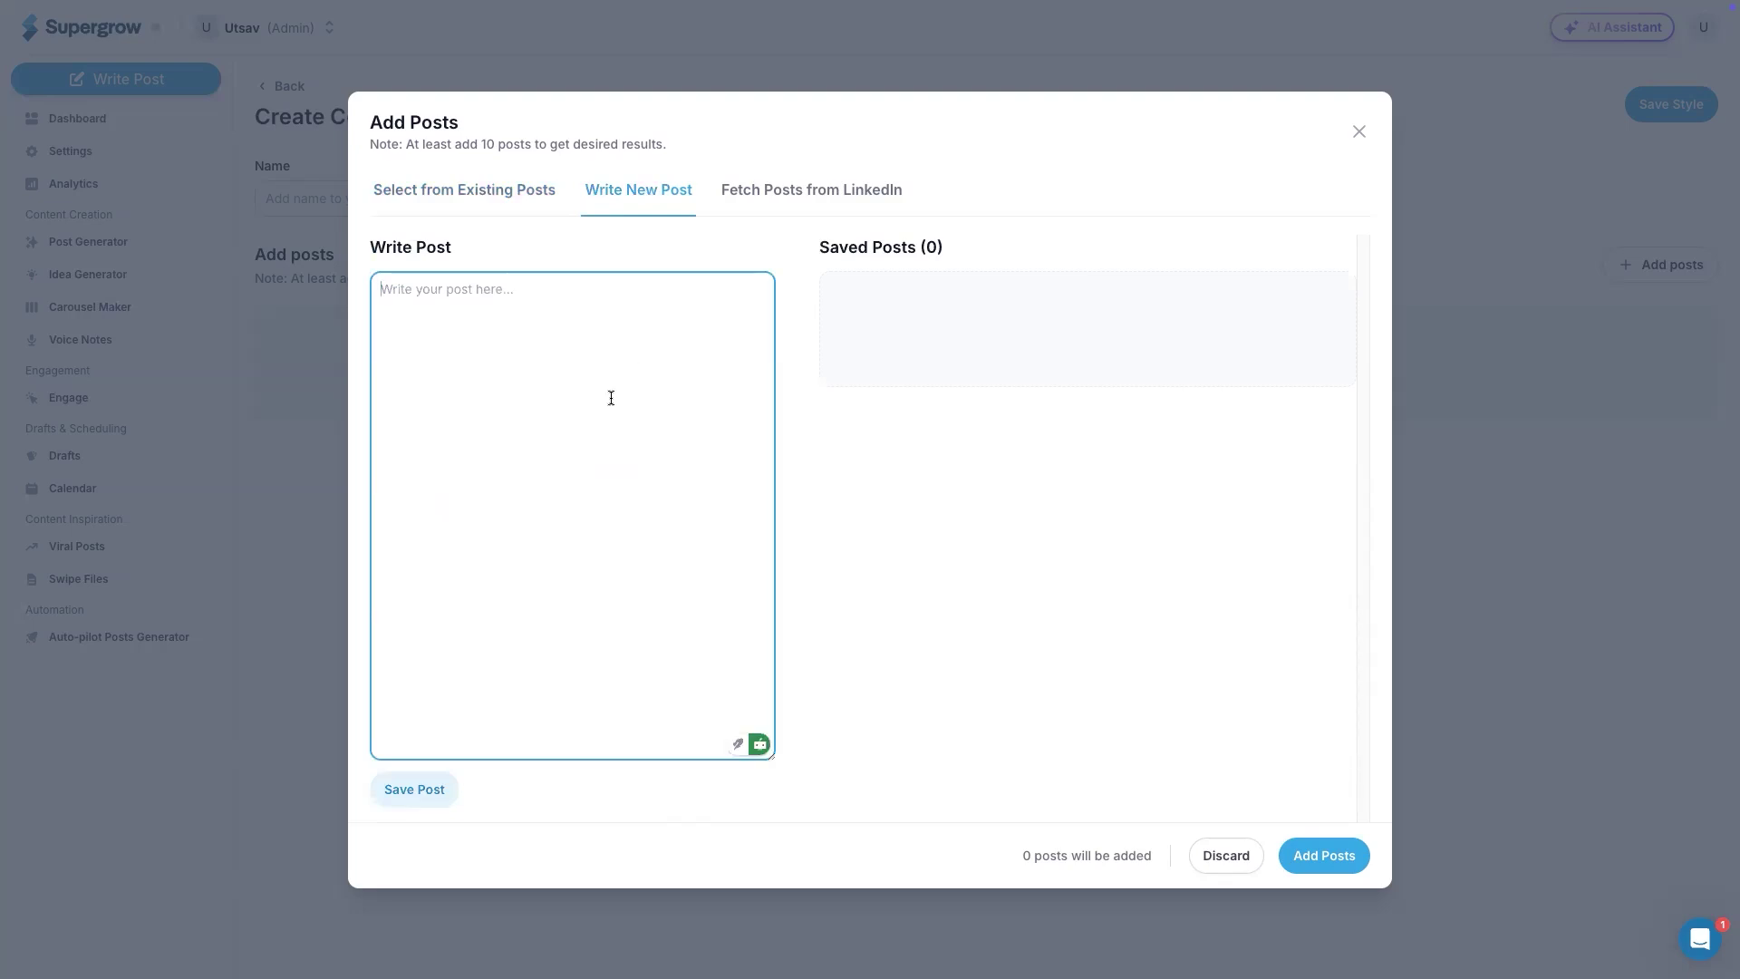
pyautogui.click(839, 193)
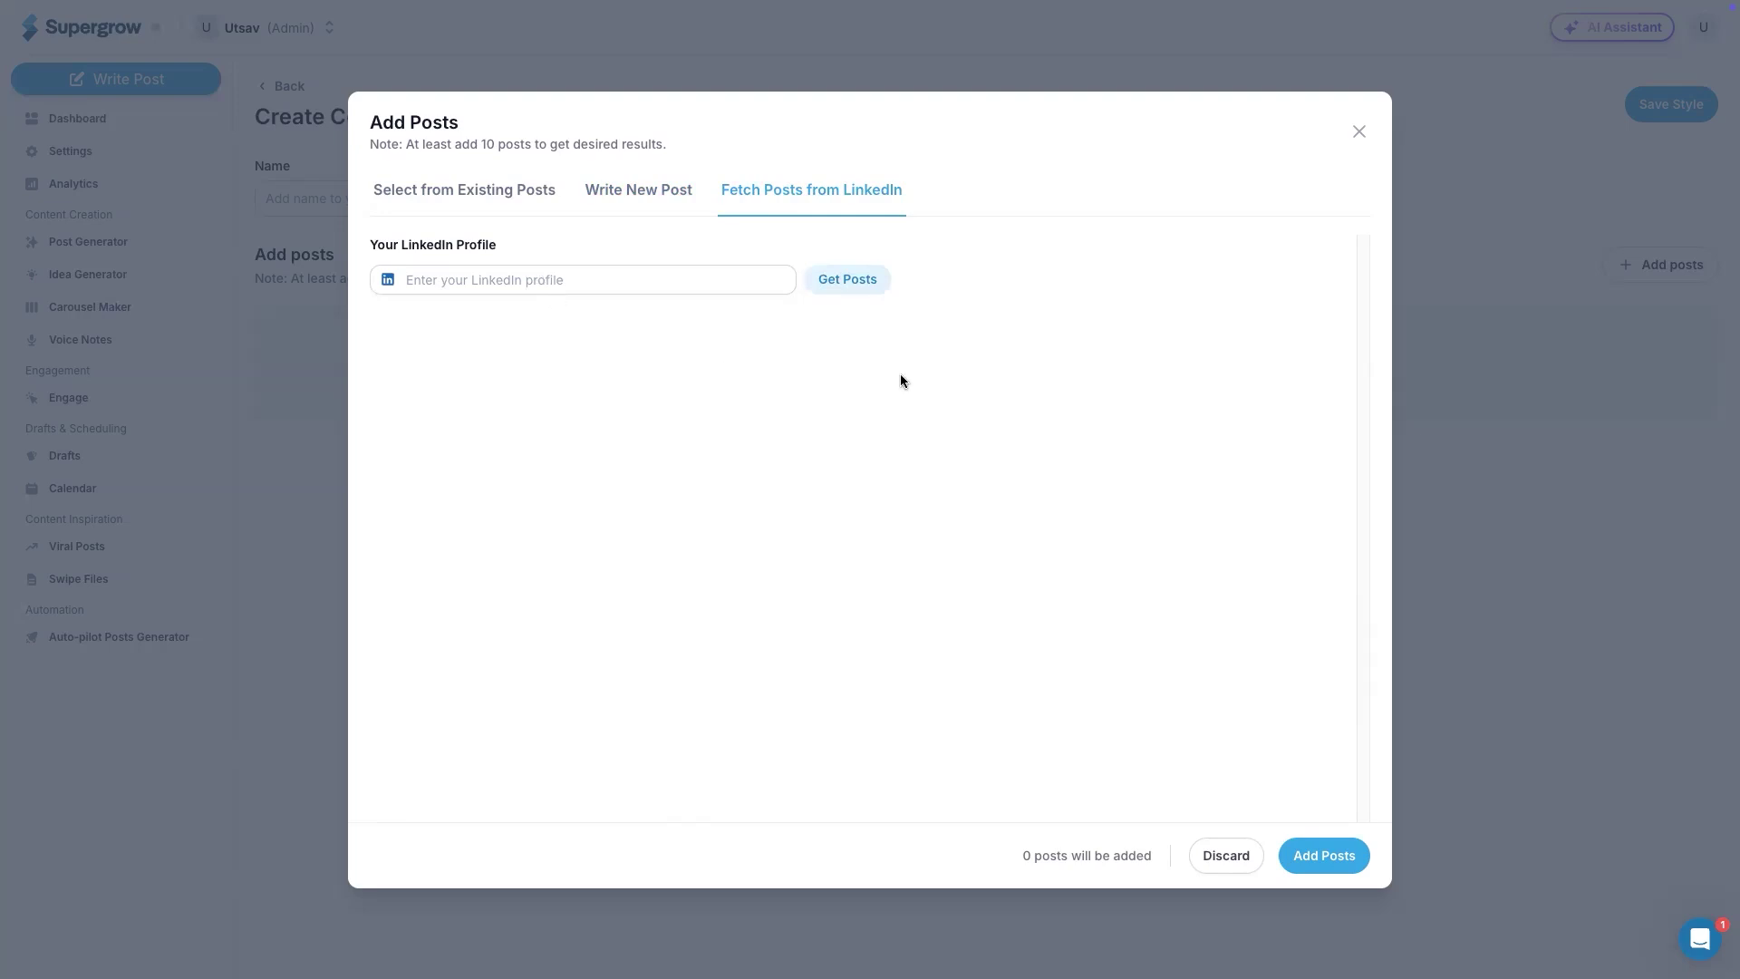
pyautogui.click(1360, 132)
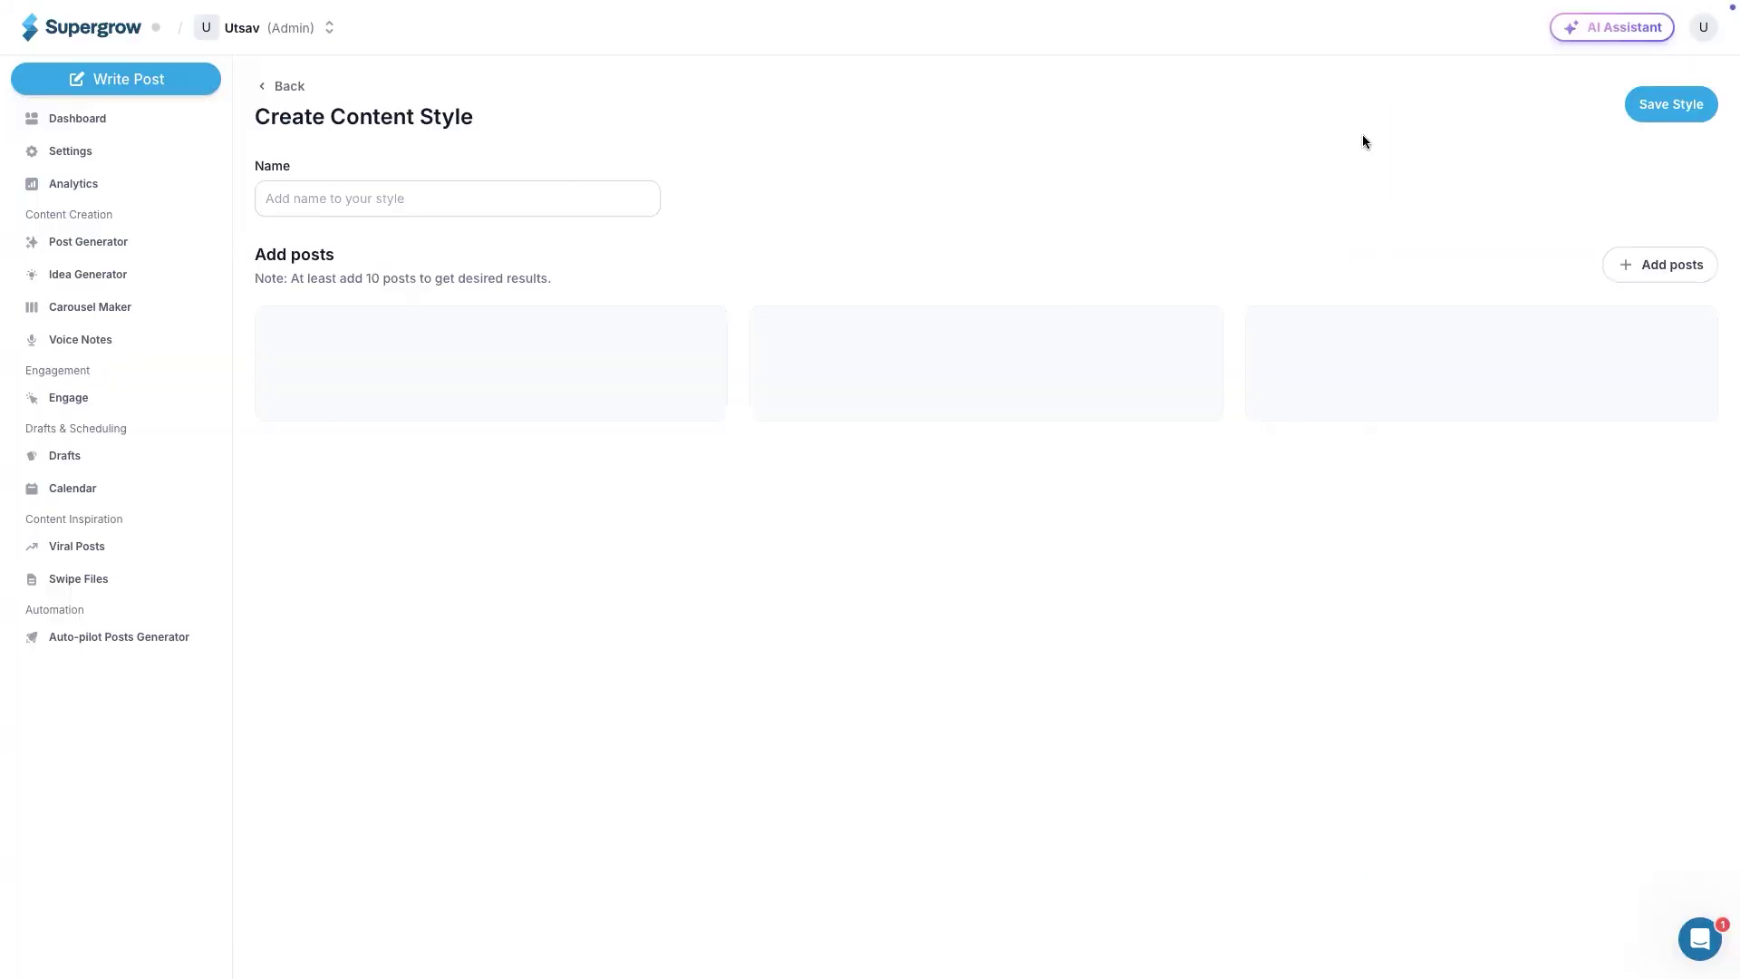
pyautogui.click(279, 95)
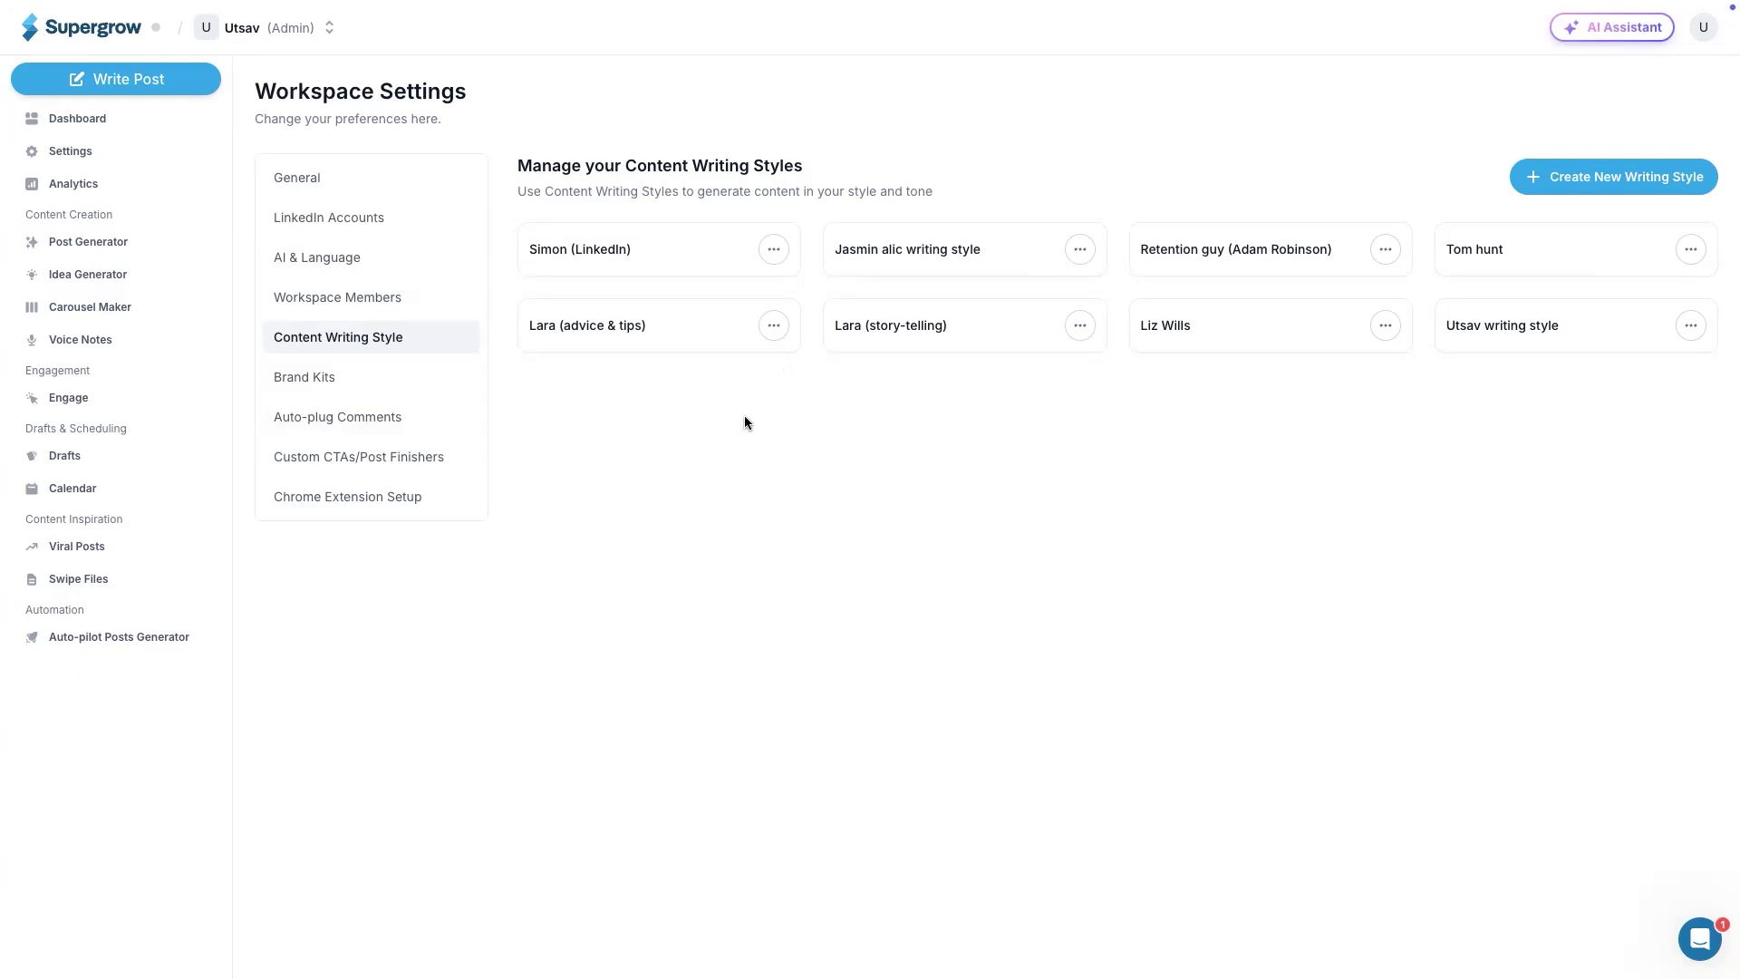
# Step: Browse Brand Kits, Auto-plug Comments, Custom CTAs and AI & Language, then return to LinkedIn Accounts
pyautogui.click(362, 377)
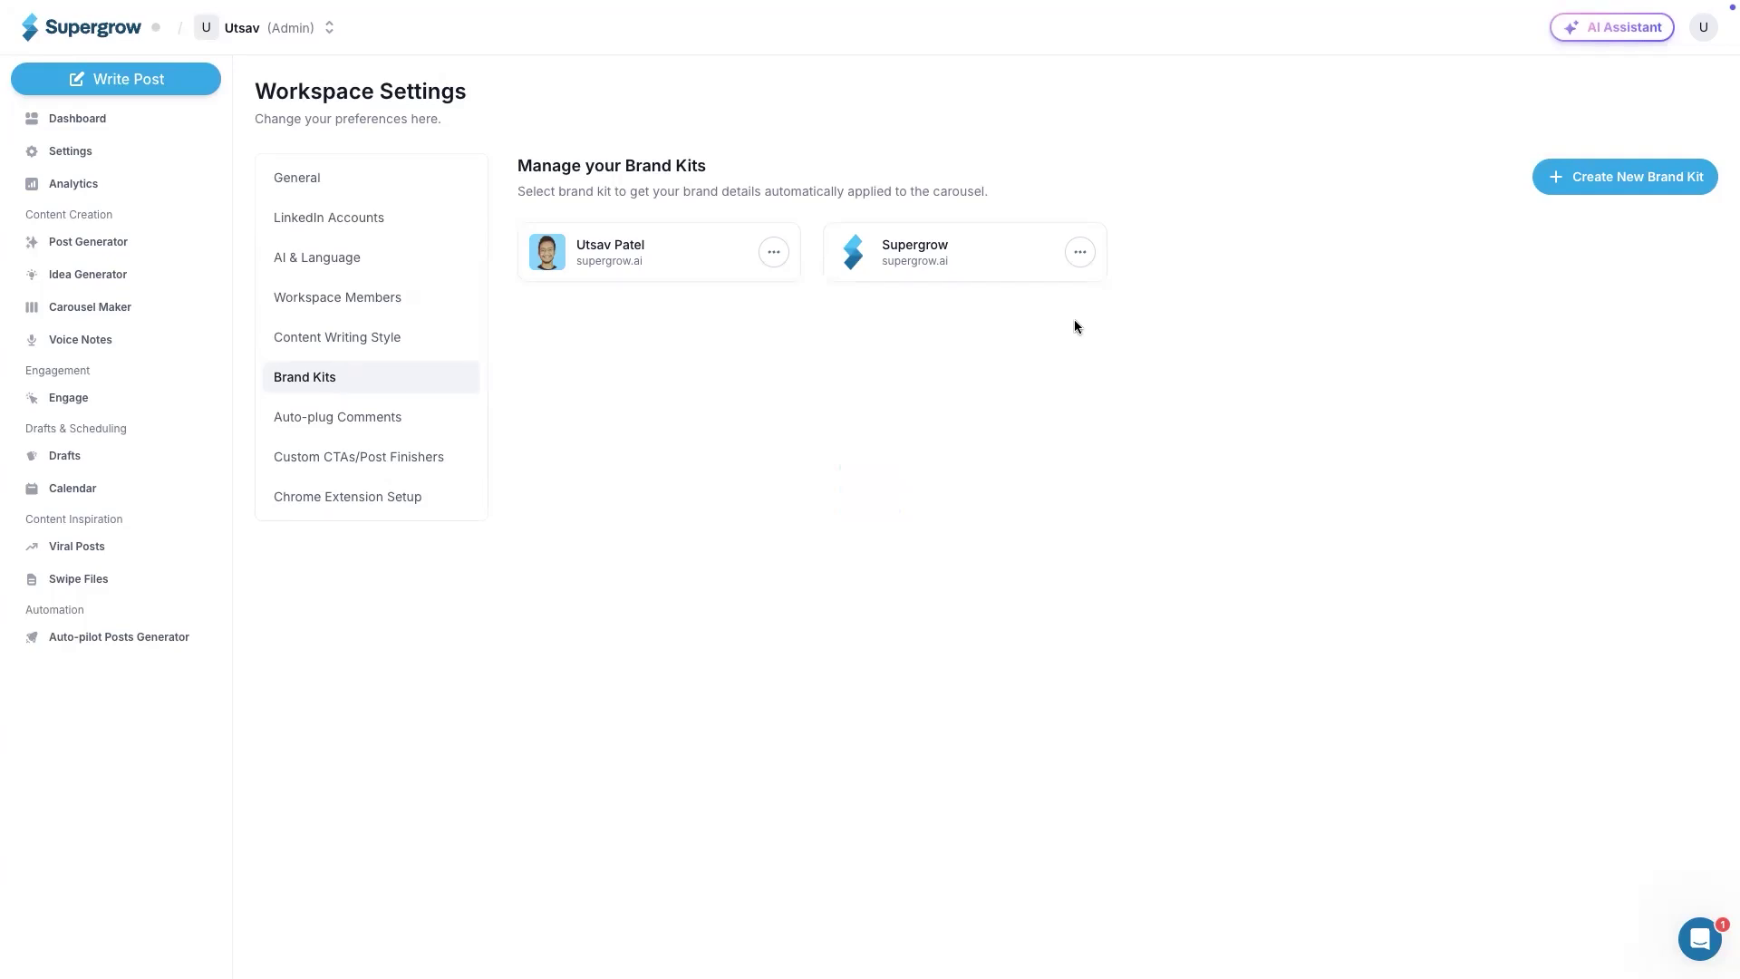
pyautogui.click(389, 417)
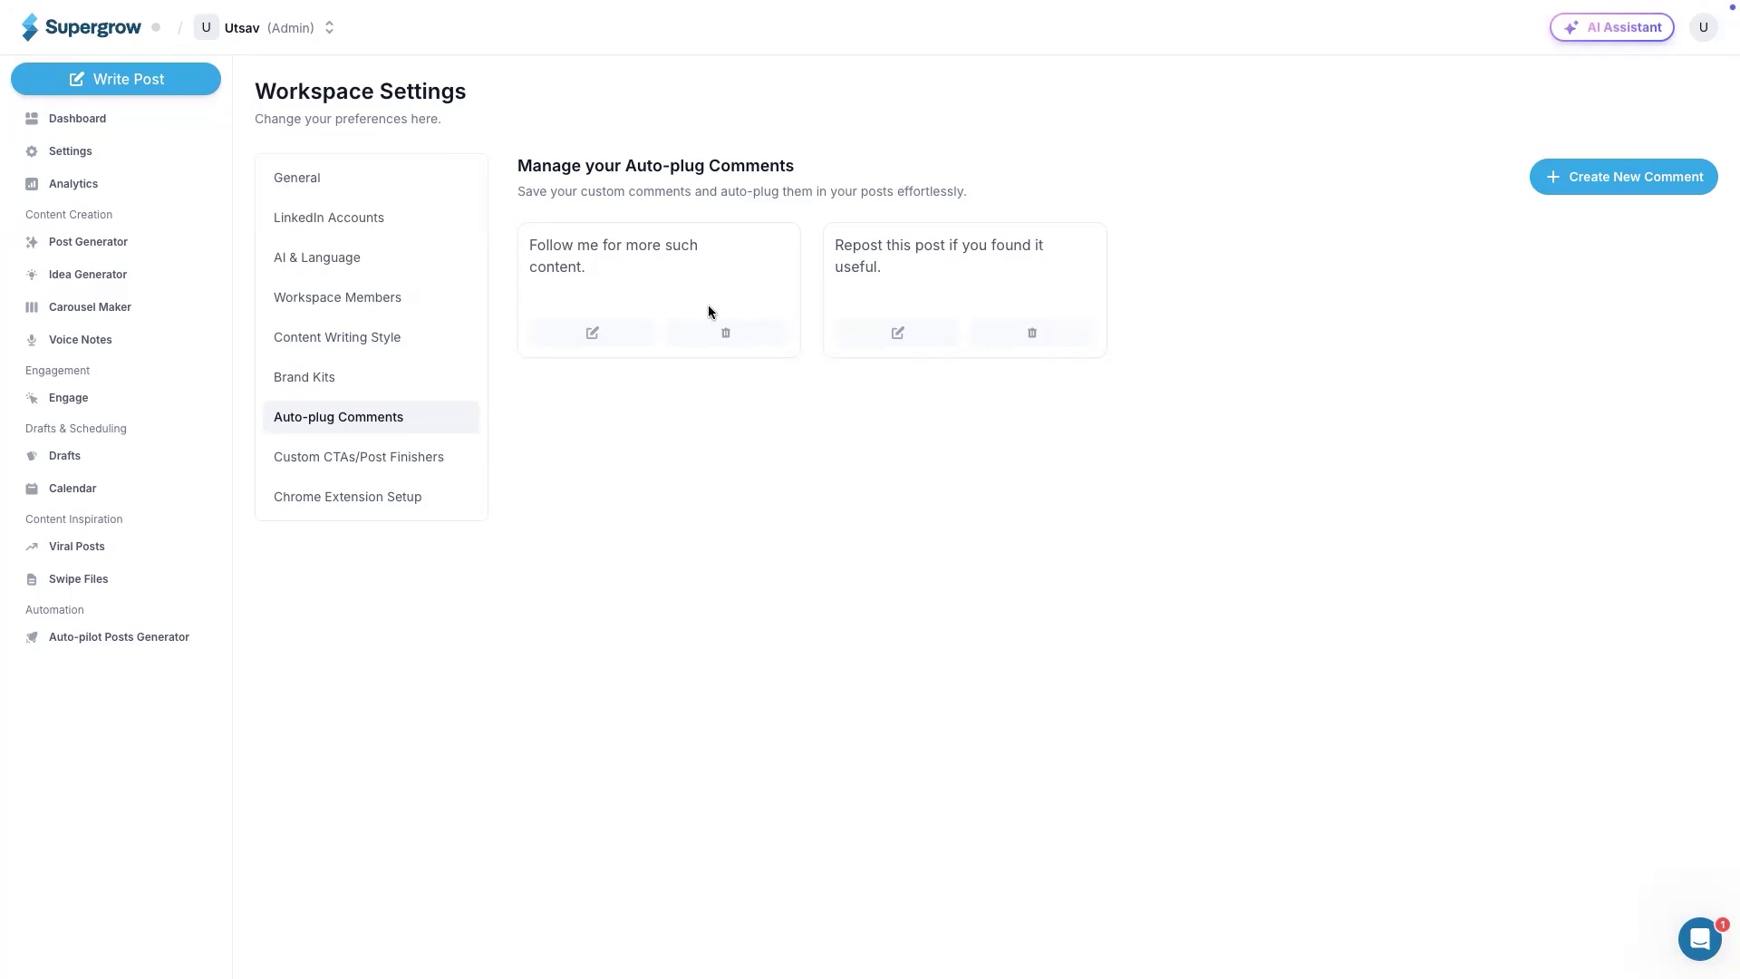
pyautogui.click(366, 464)
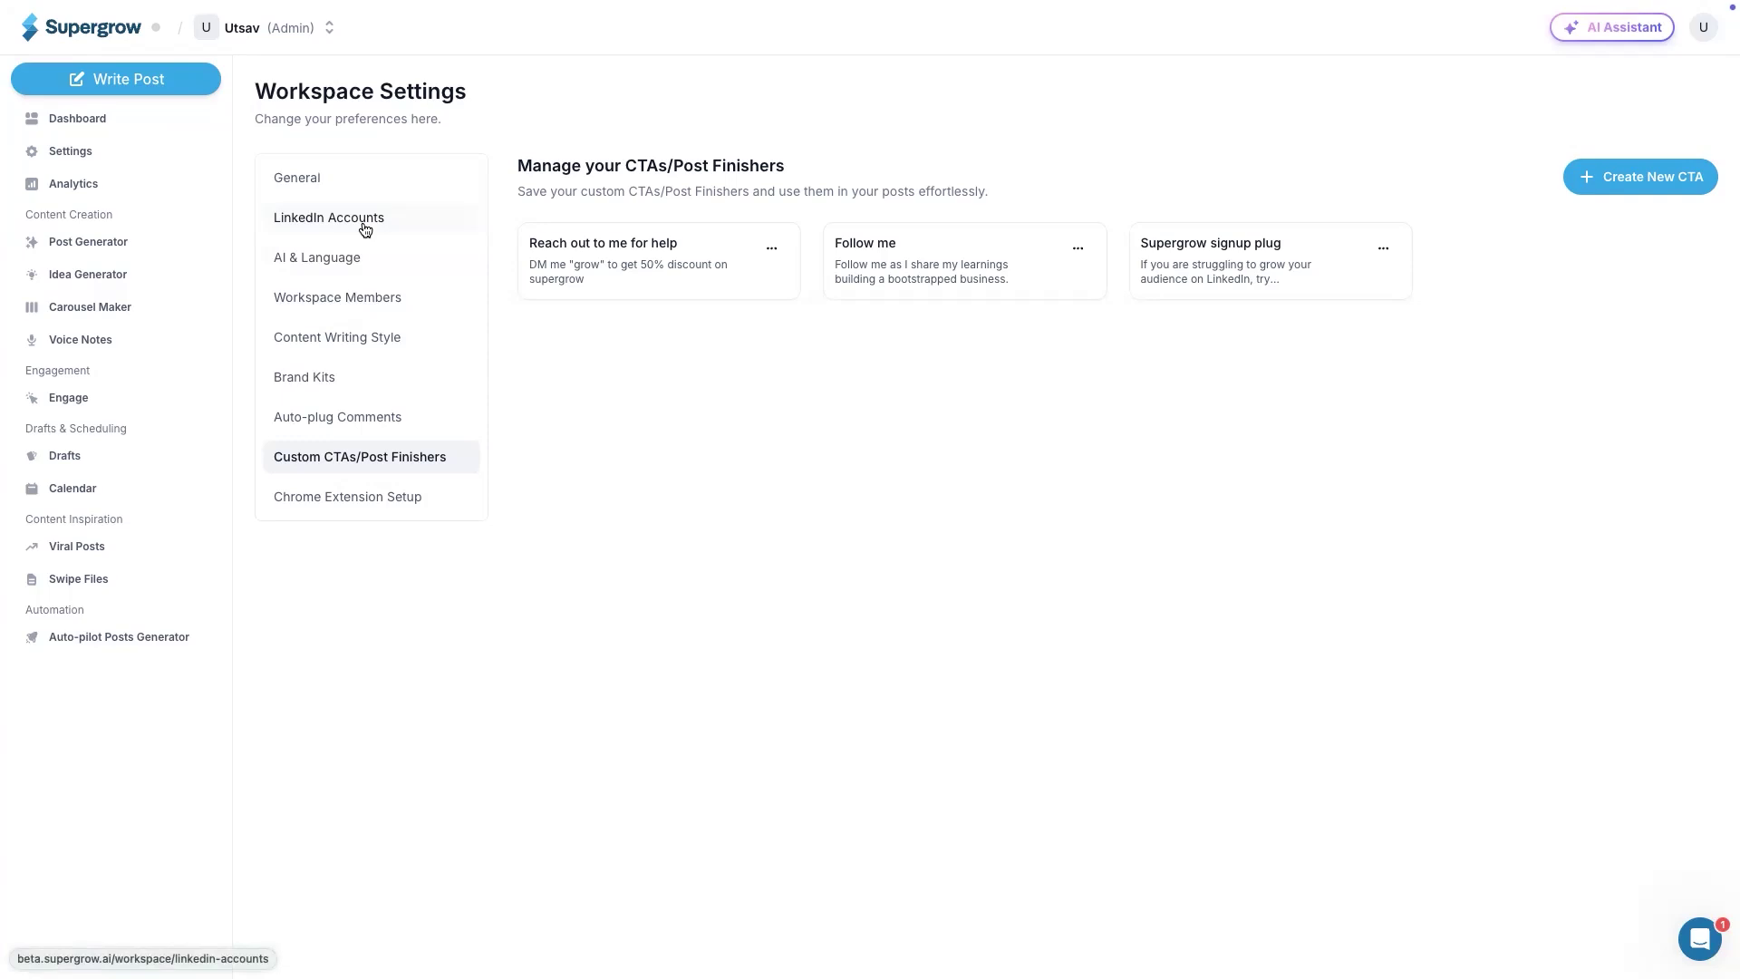
pyautogui.click(368, 266)
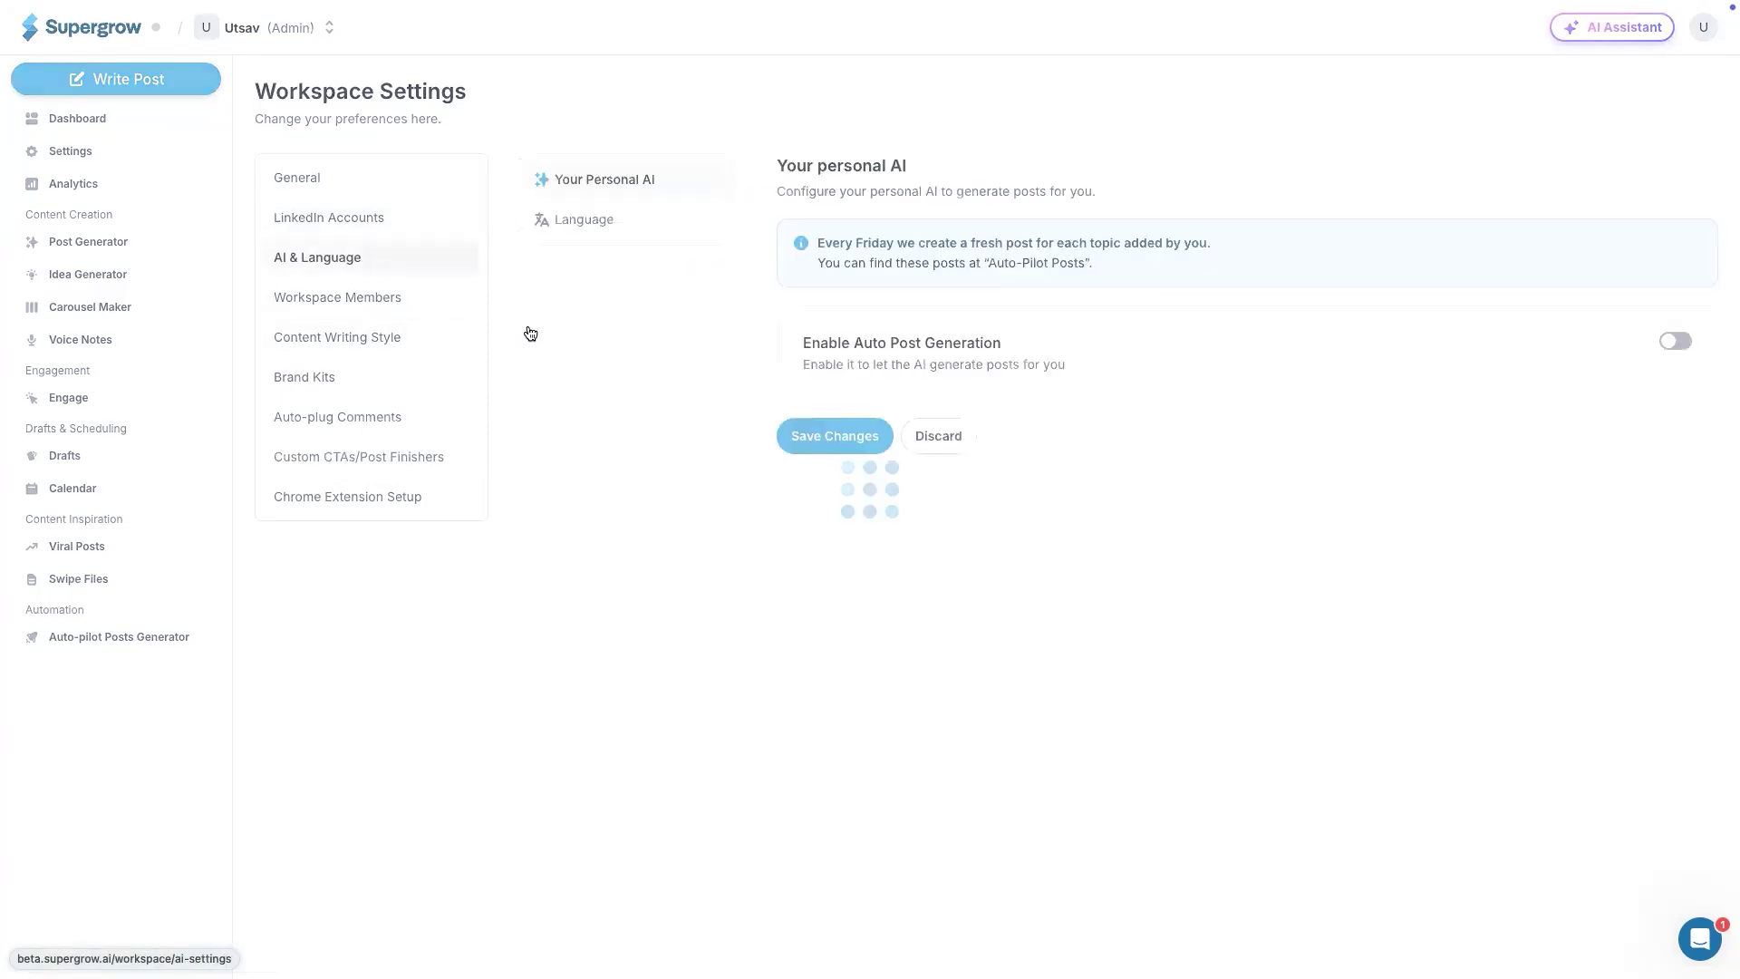
pyautogui.click(340, 222)
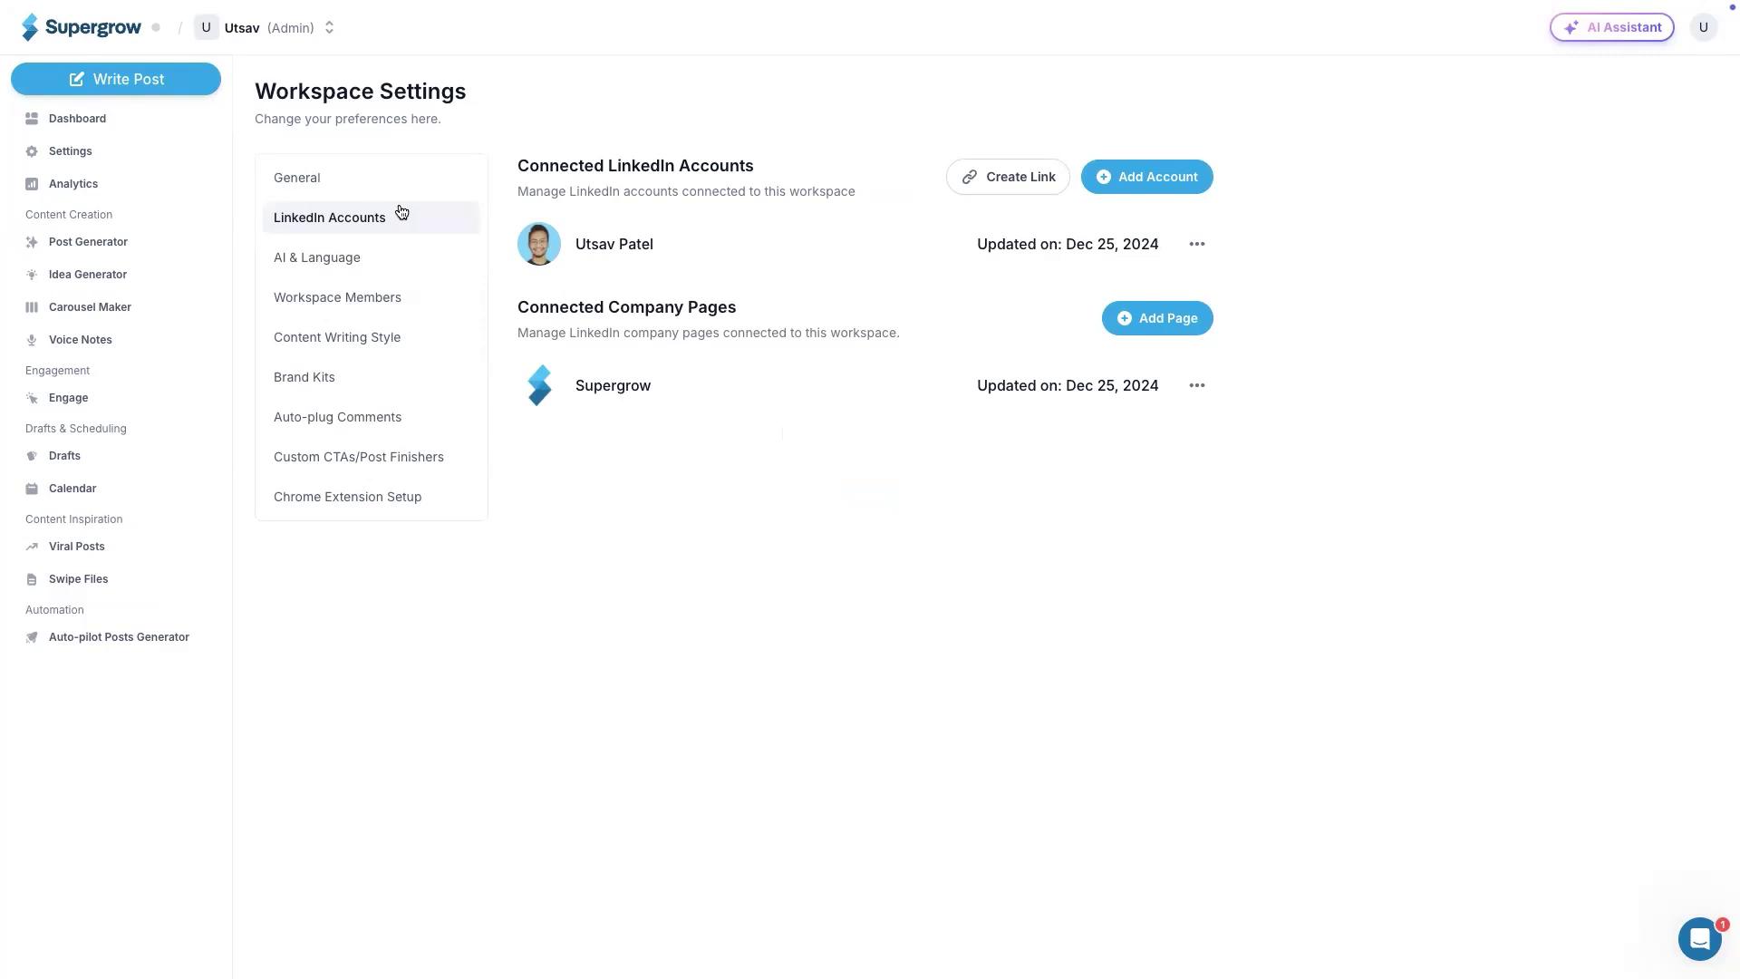
# Step: Open the Post Generator from the left sidebar to see its generation options and templates
pyautogui.click(99, 243)
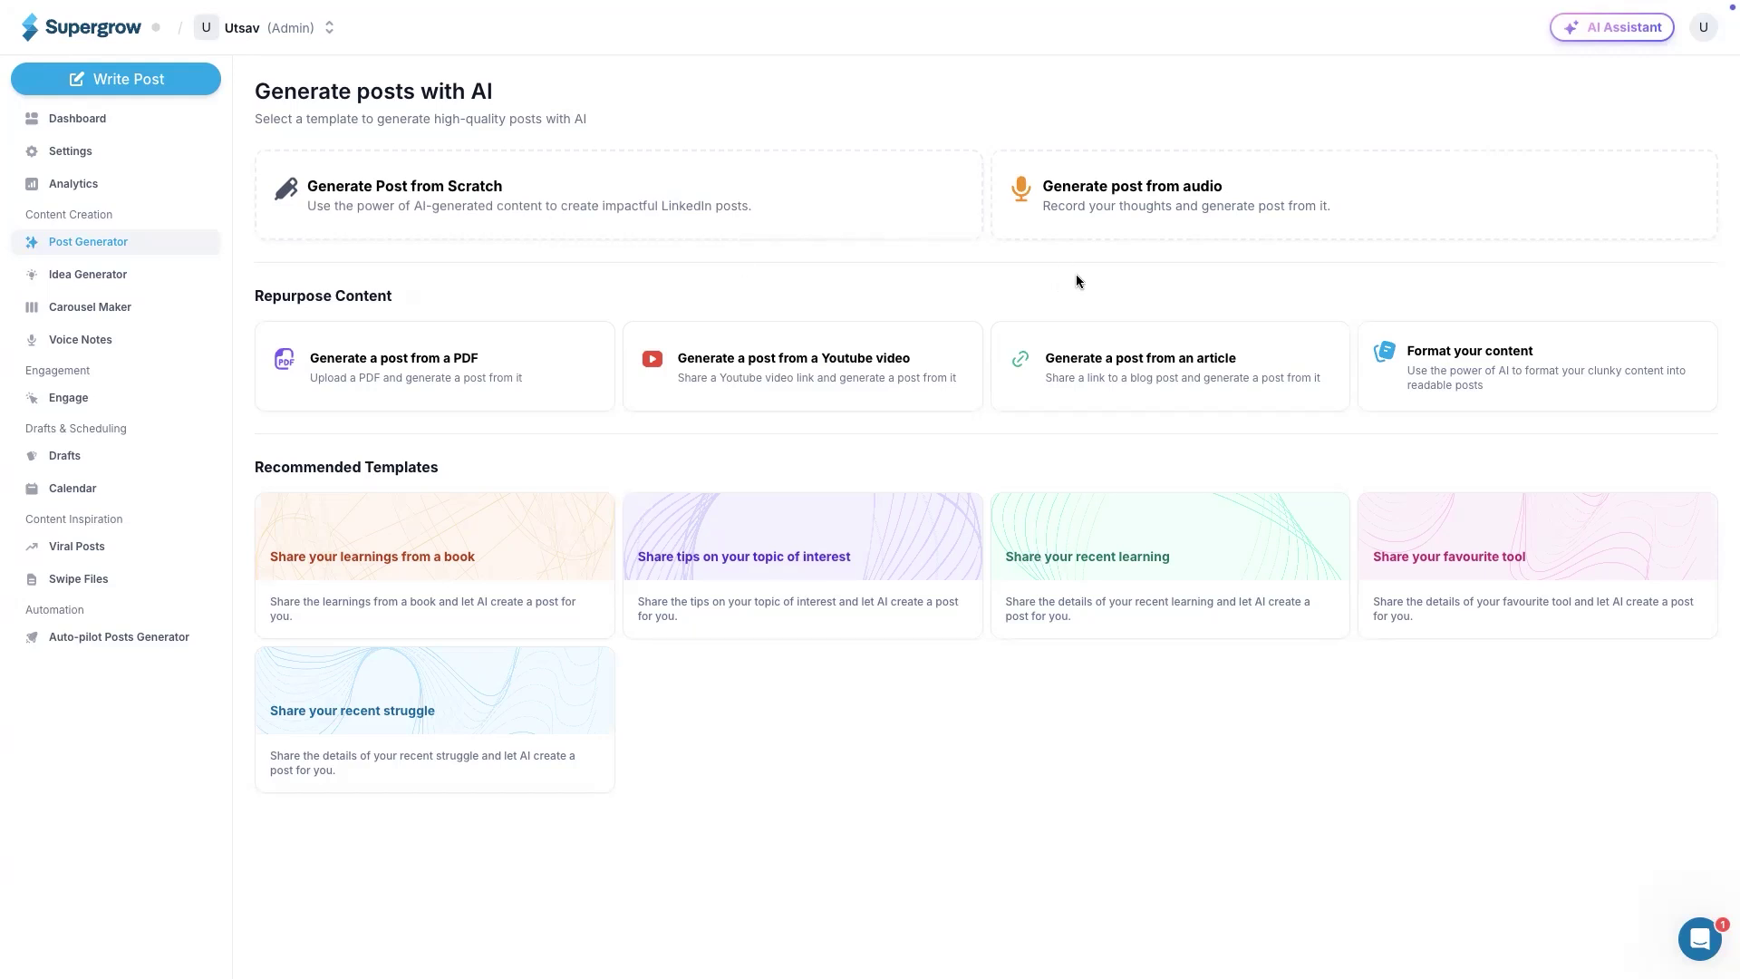
# Step: Generate a from-scratch post on 'personal branding myths 2025' and read through the output
pyautogui.click(476, 192)
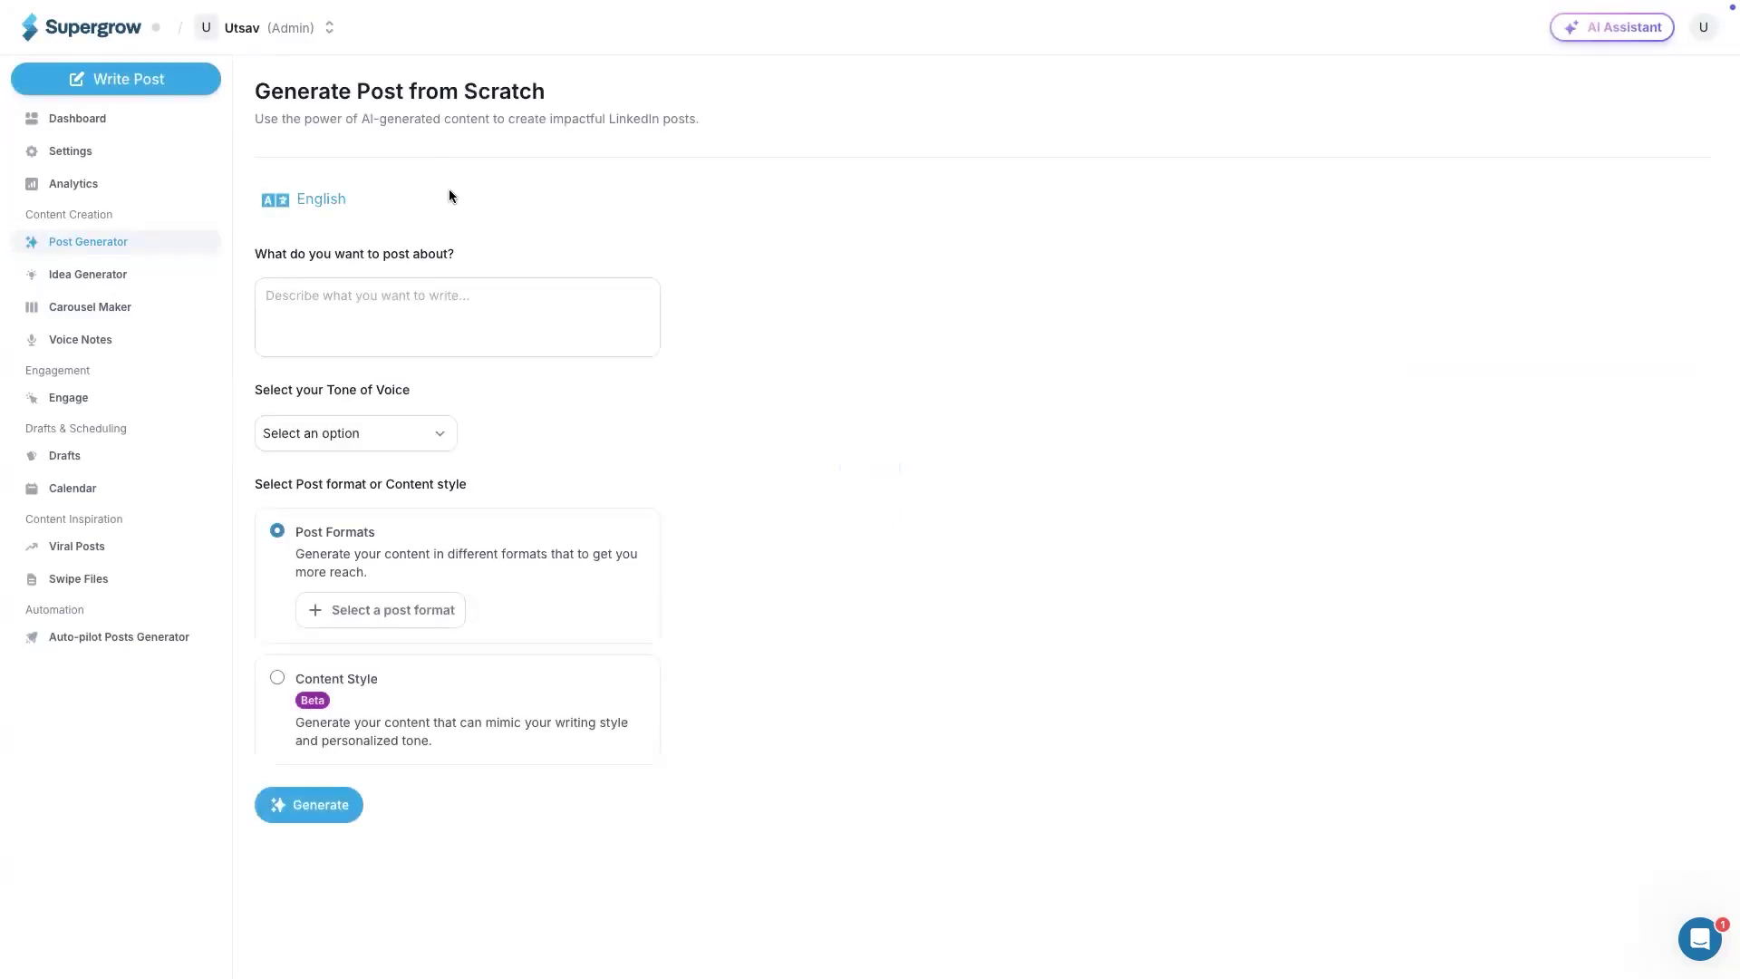
pyautogui.click(480, 314)
pyautogui.write('p')
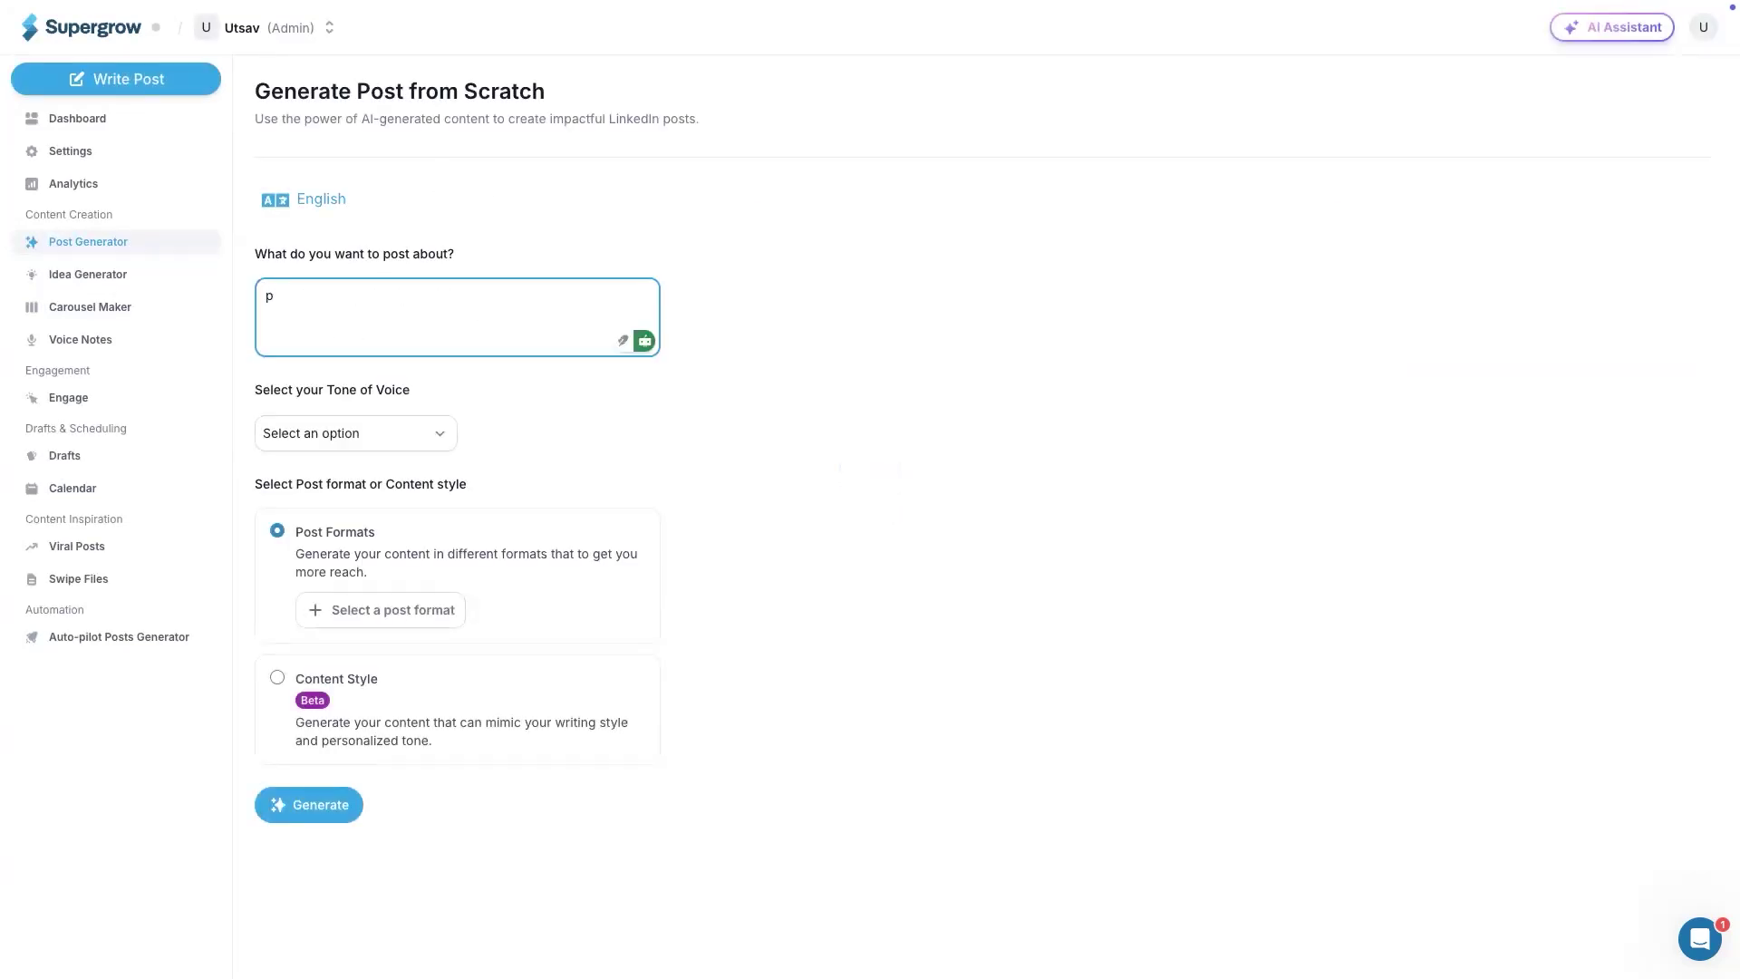
pyautogui.write('ersonal')
pyautogui.press('BackSpace')
pyautogui.write('al branding myths 2025')
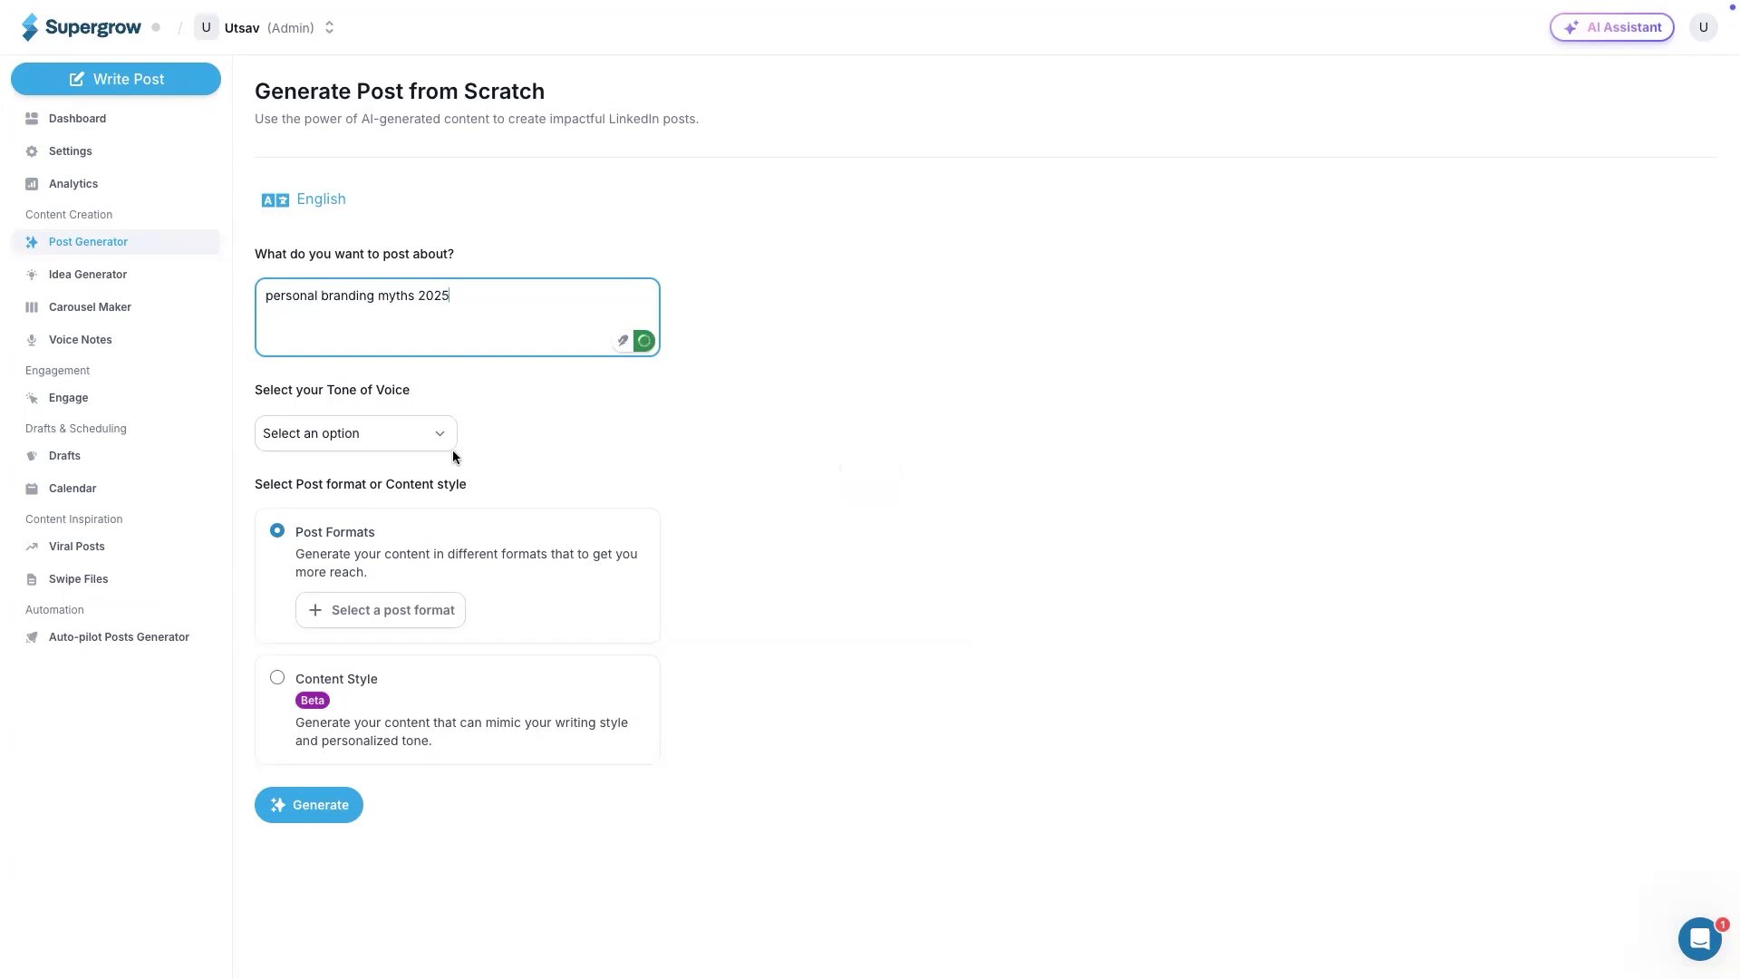
pyautogui.click(305, 810)
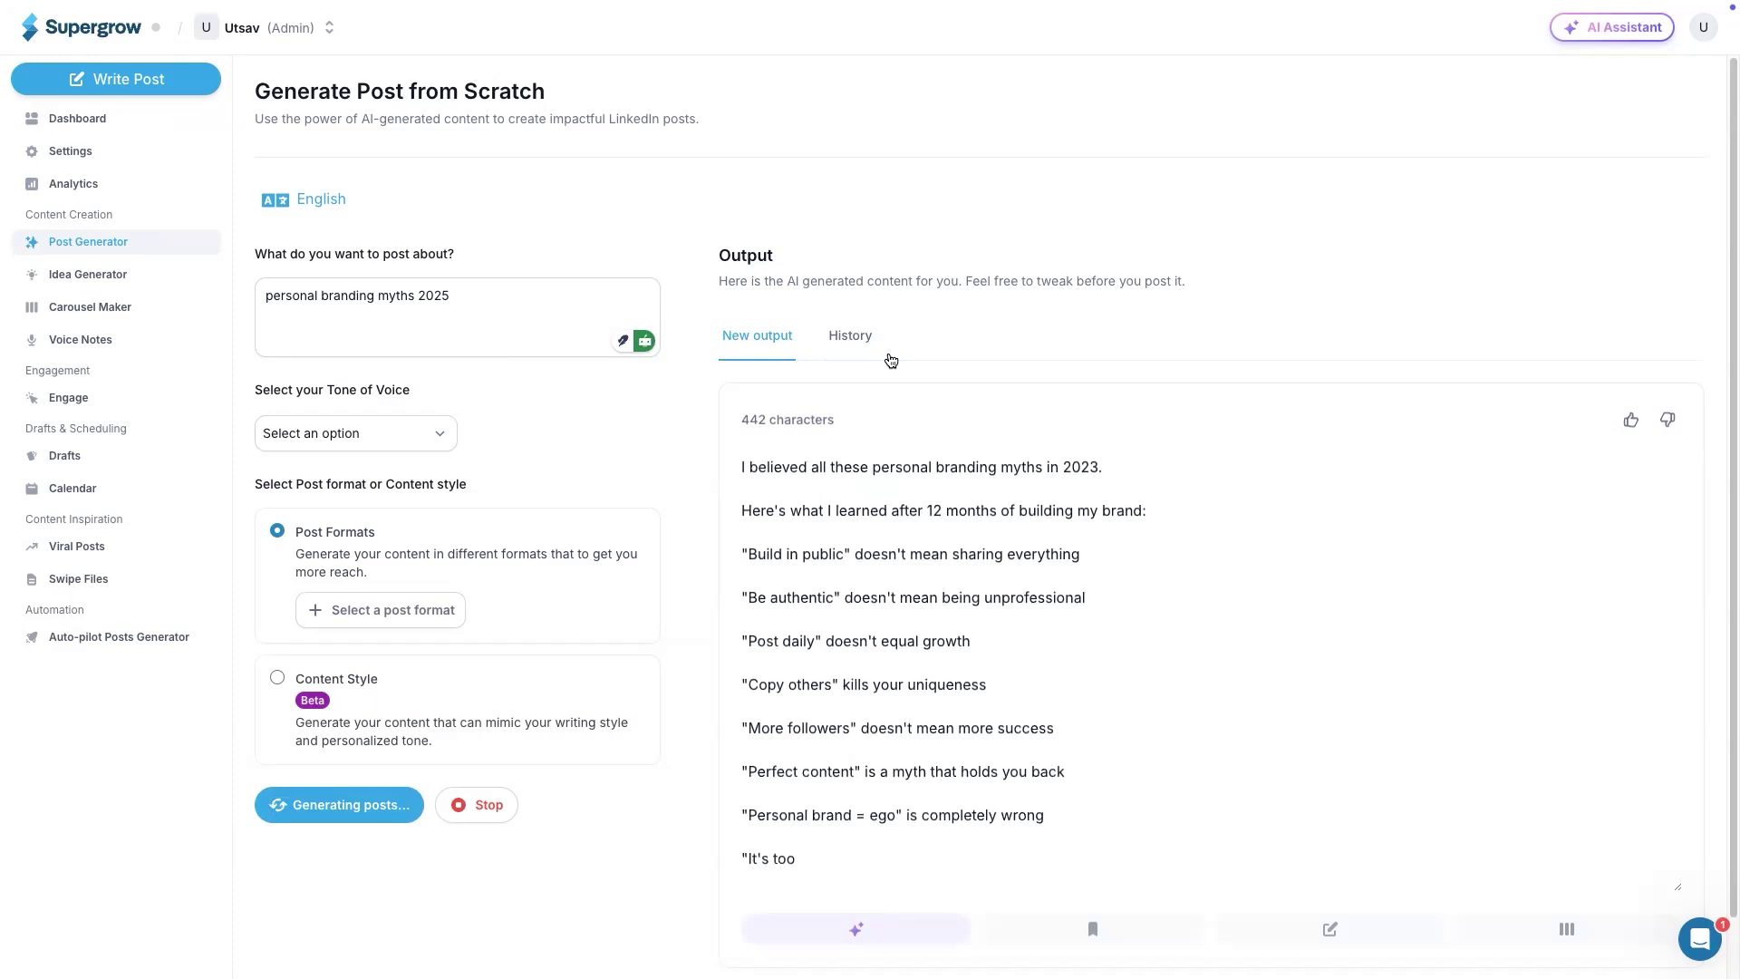
pyautogui.scroll(-1, 1236, 308)
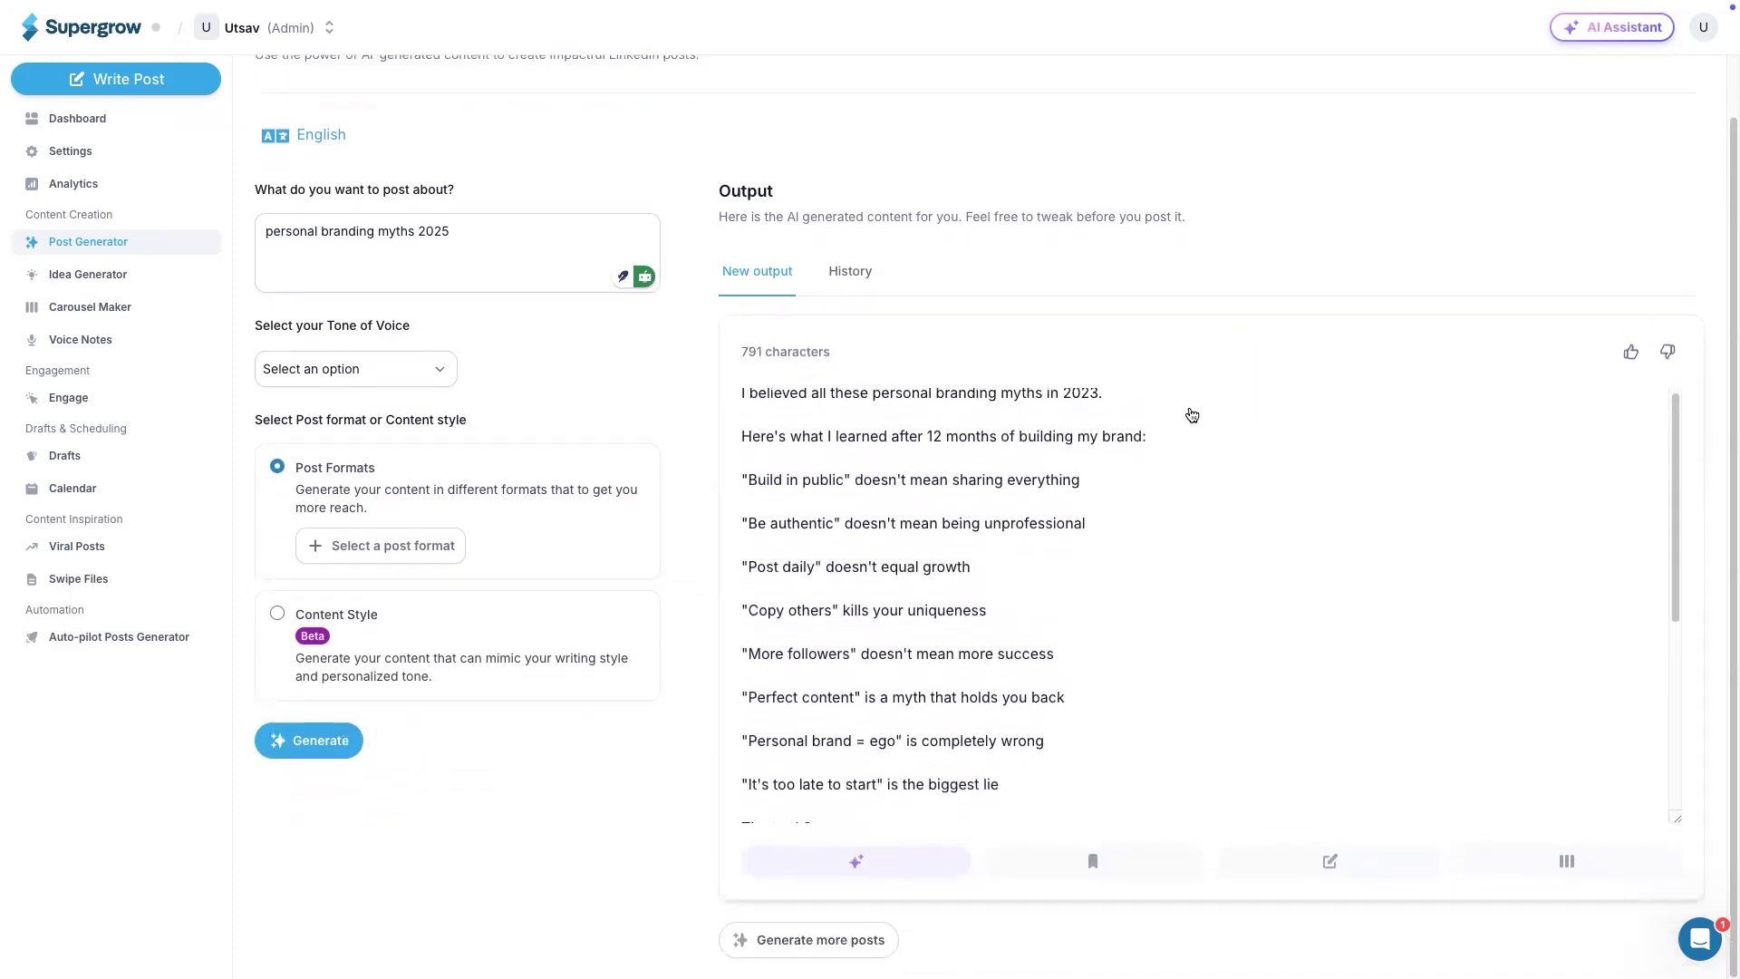
pyautogui.scroll(-5, 1040, 537)
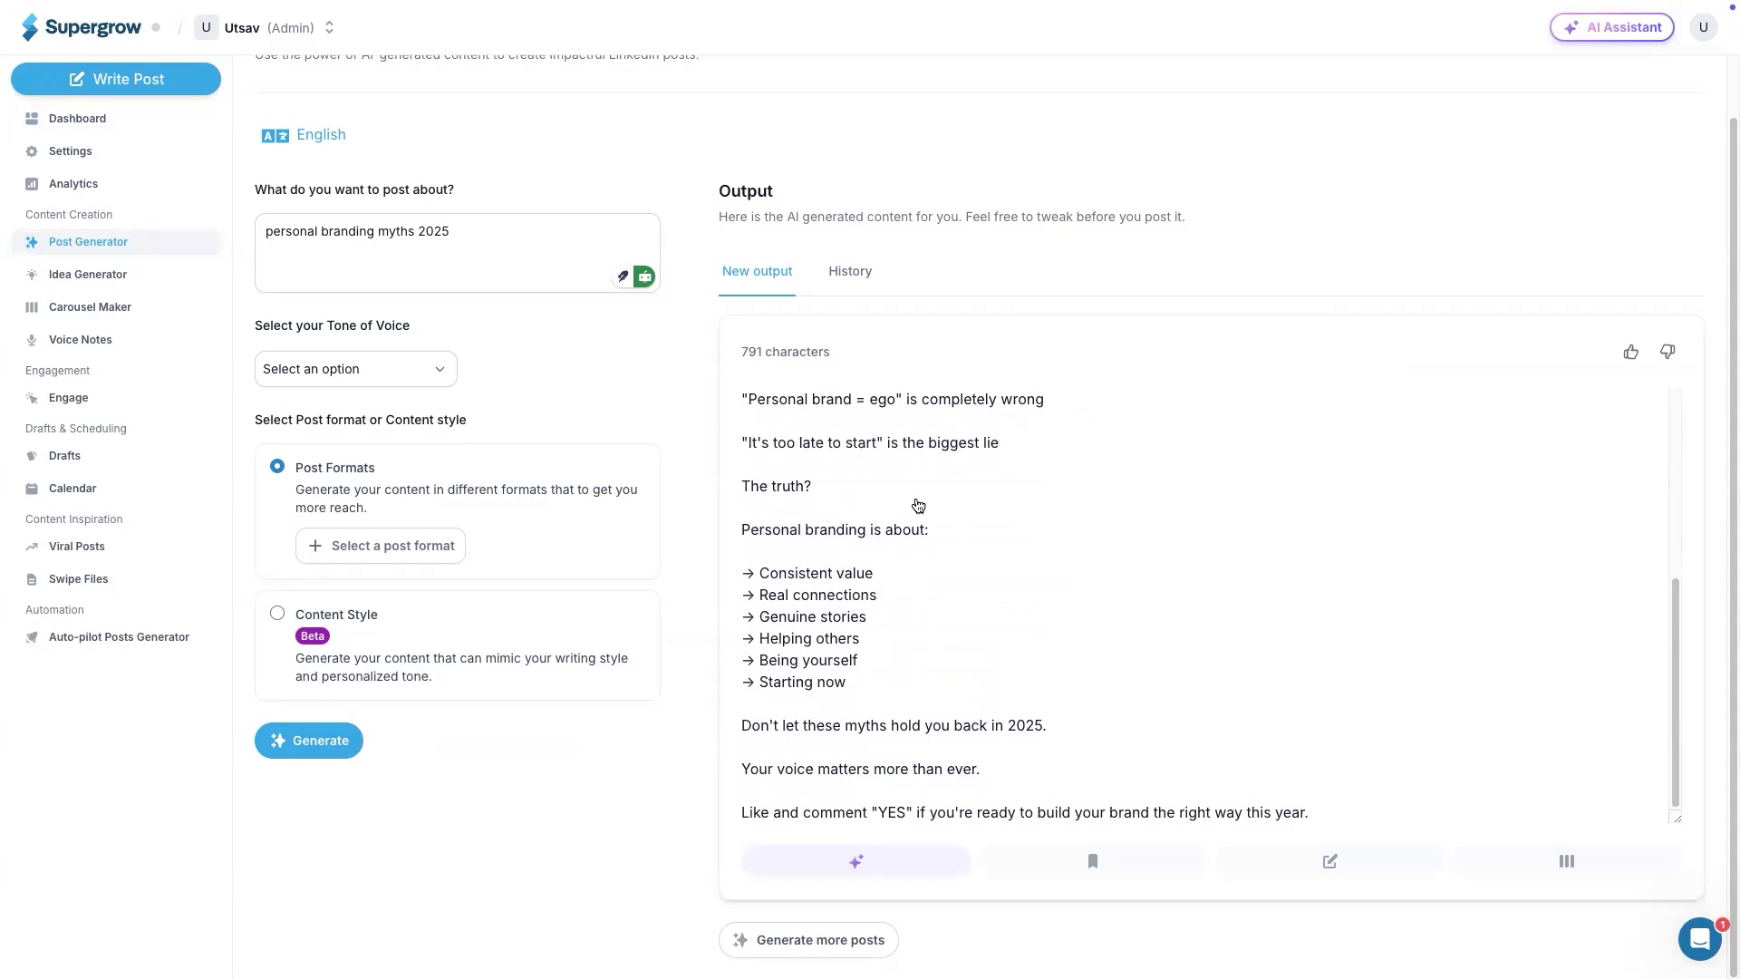
pyautogui.scroll(5, 855, 489)
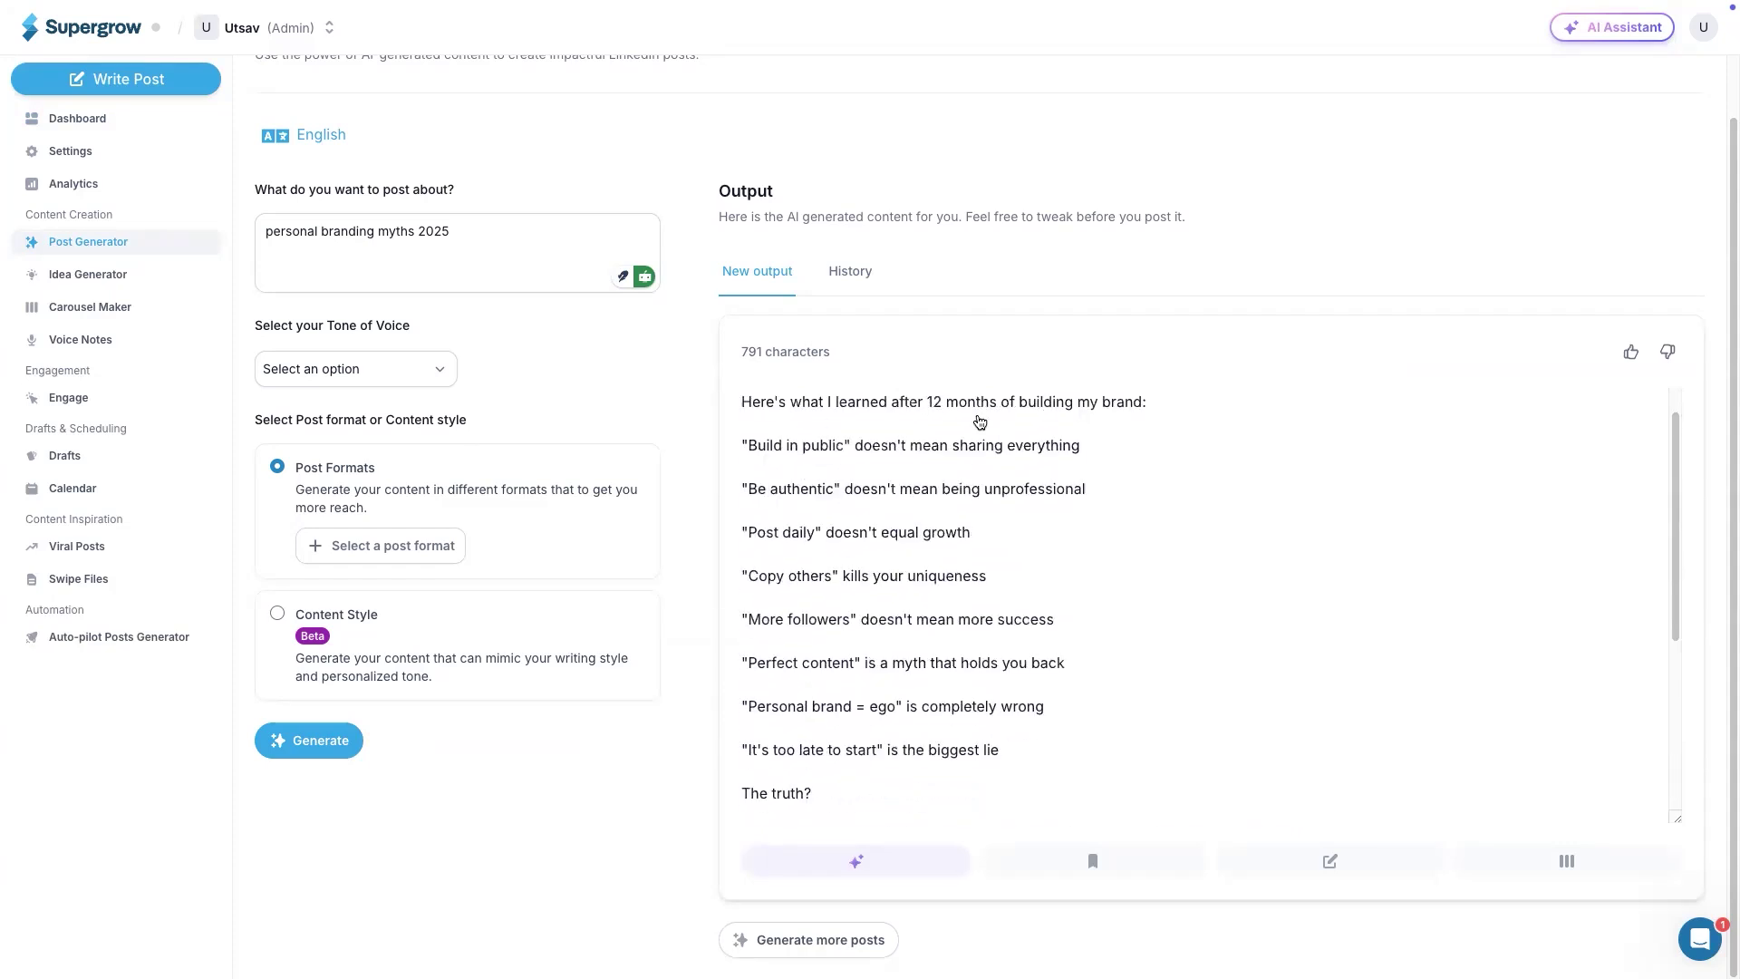
pyautogui.scroll(-1, 955, 543)
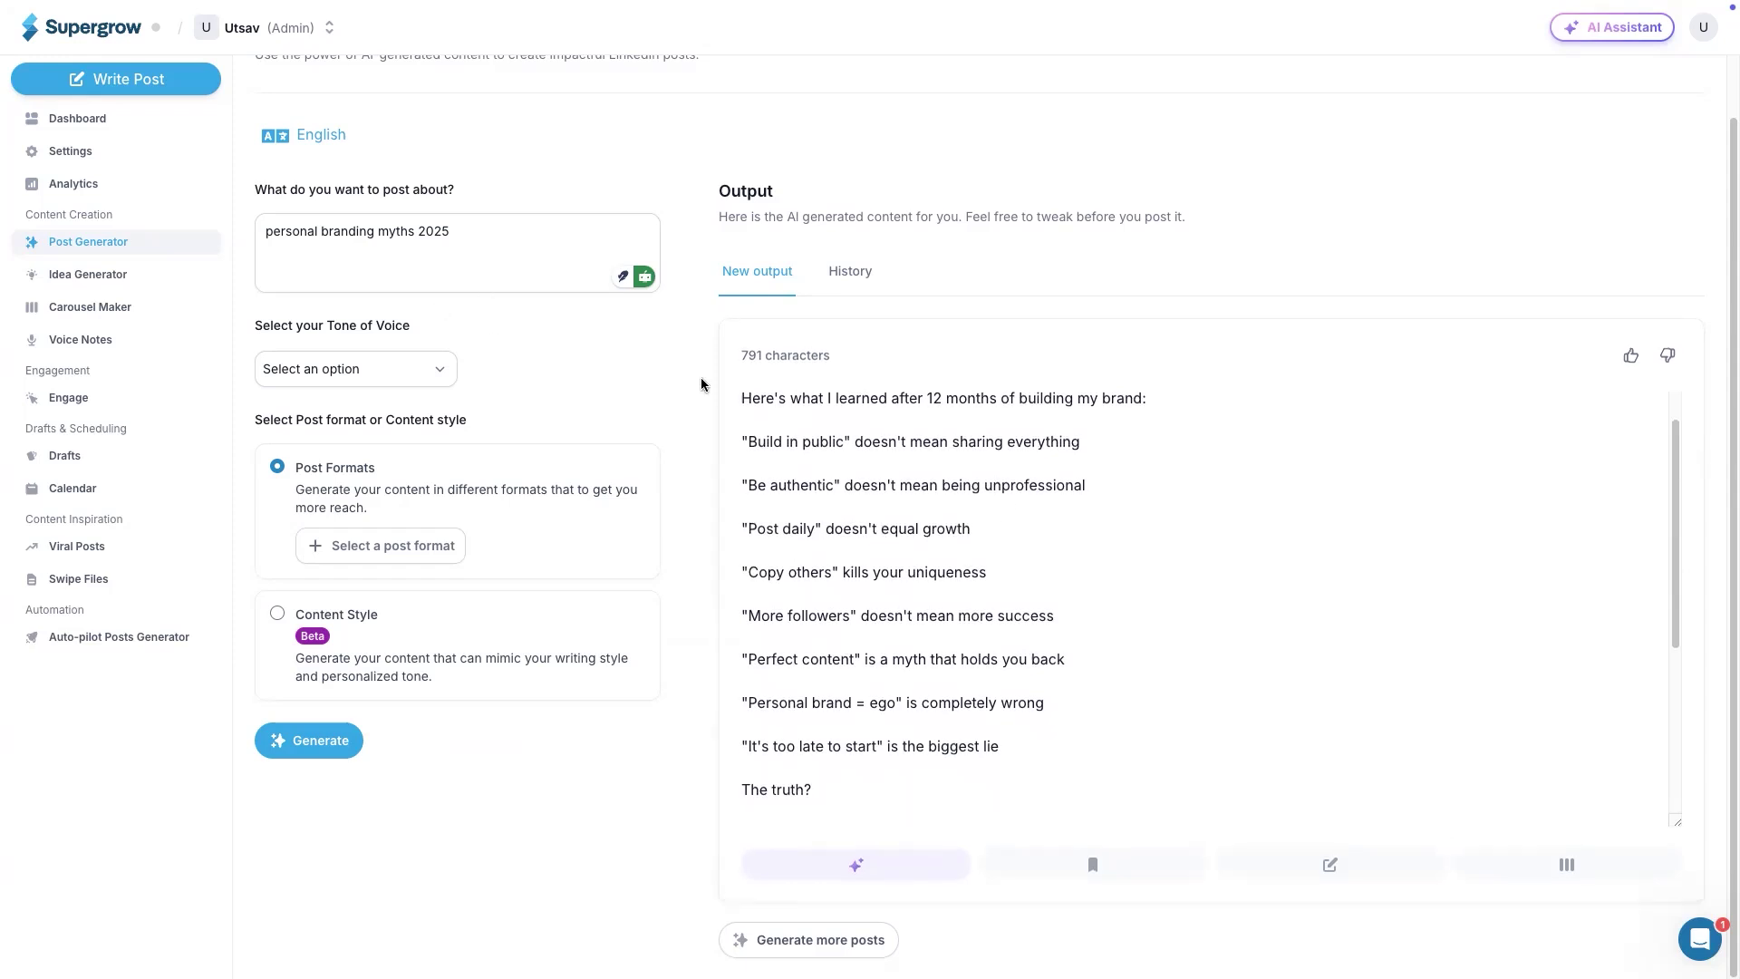
# Step: Regenerate the post using the Debunking Myths 'Think less about' format template
pyautogui.click(419, 369)
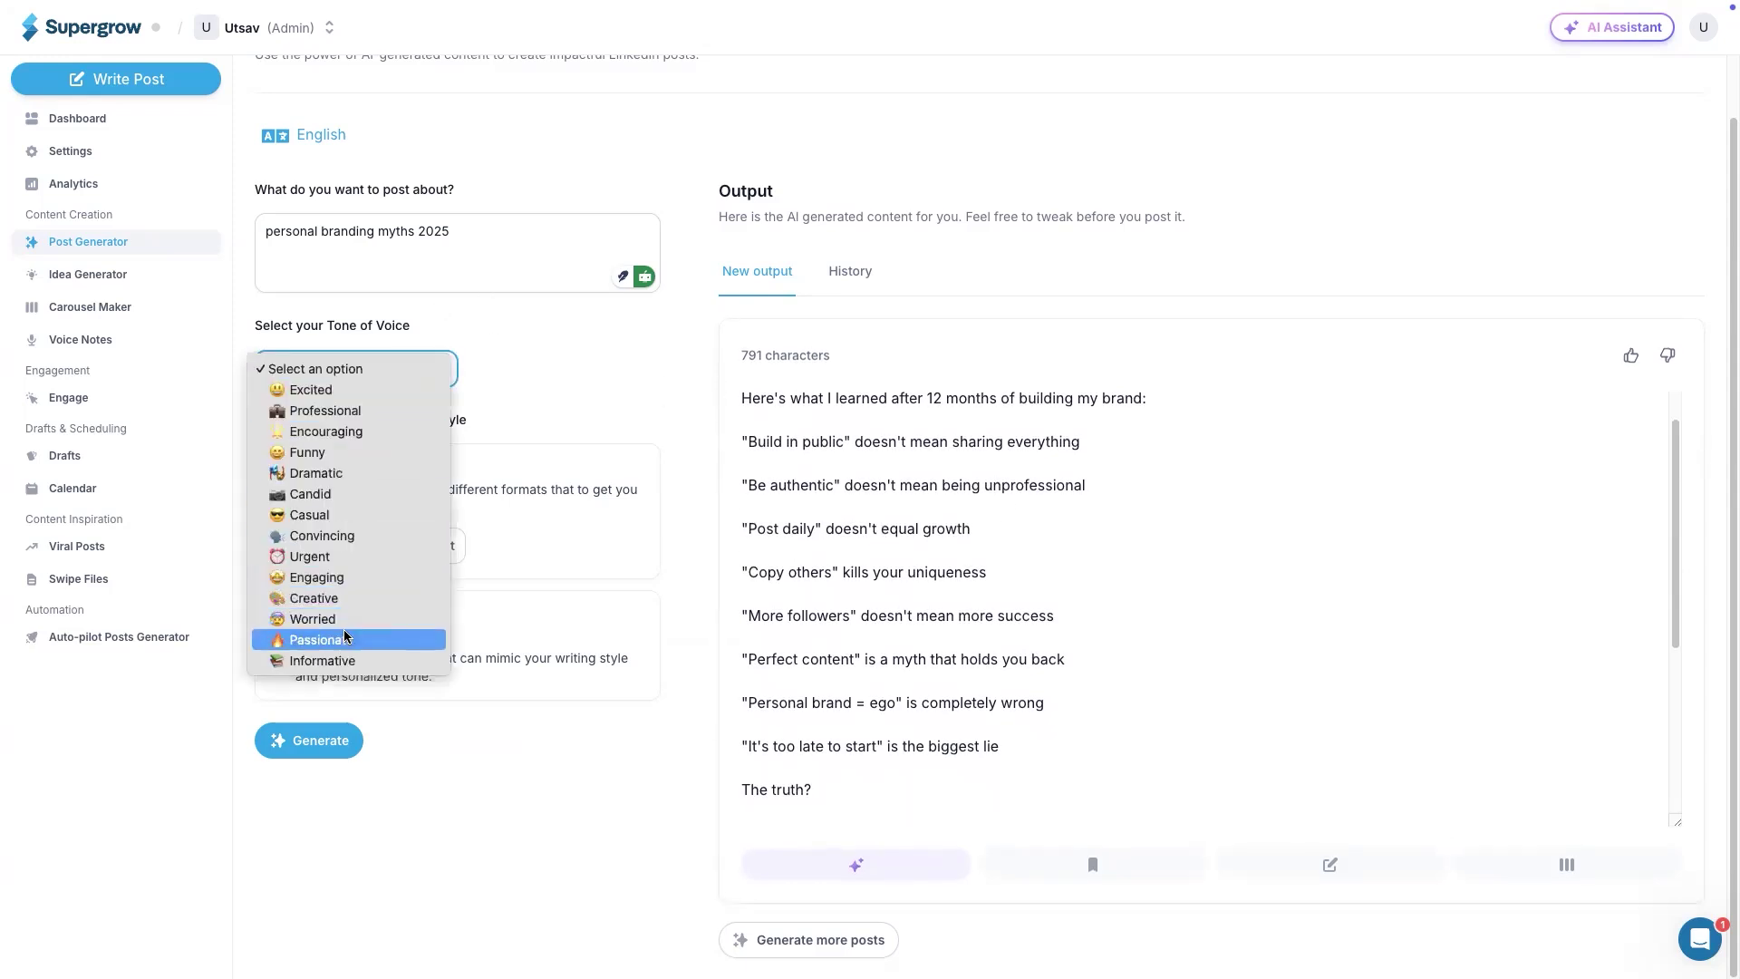
pyautogui.click(582, 399)
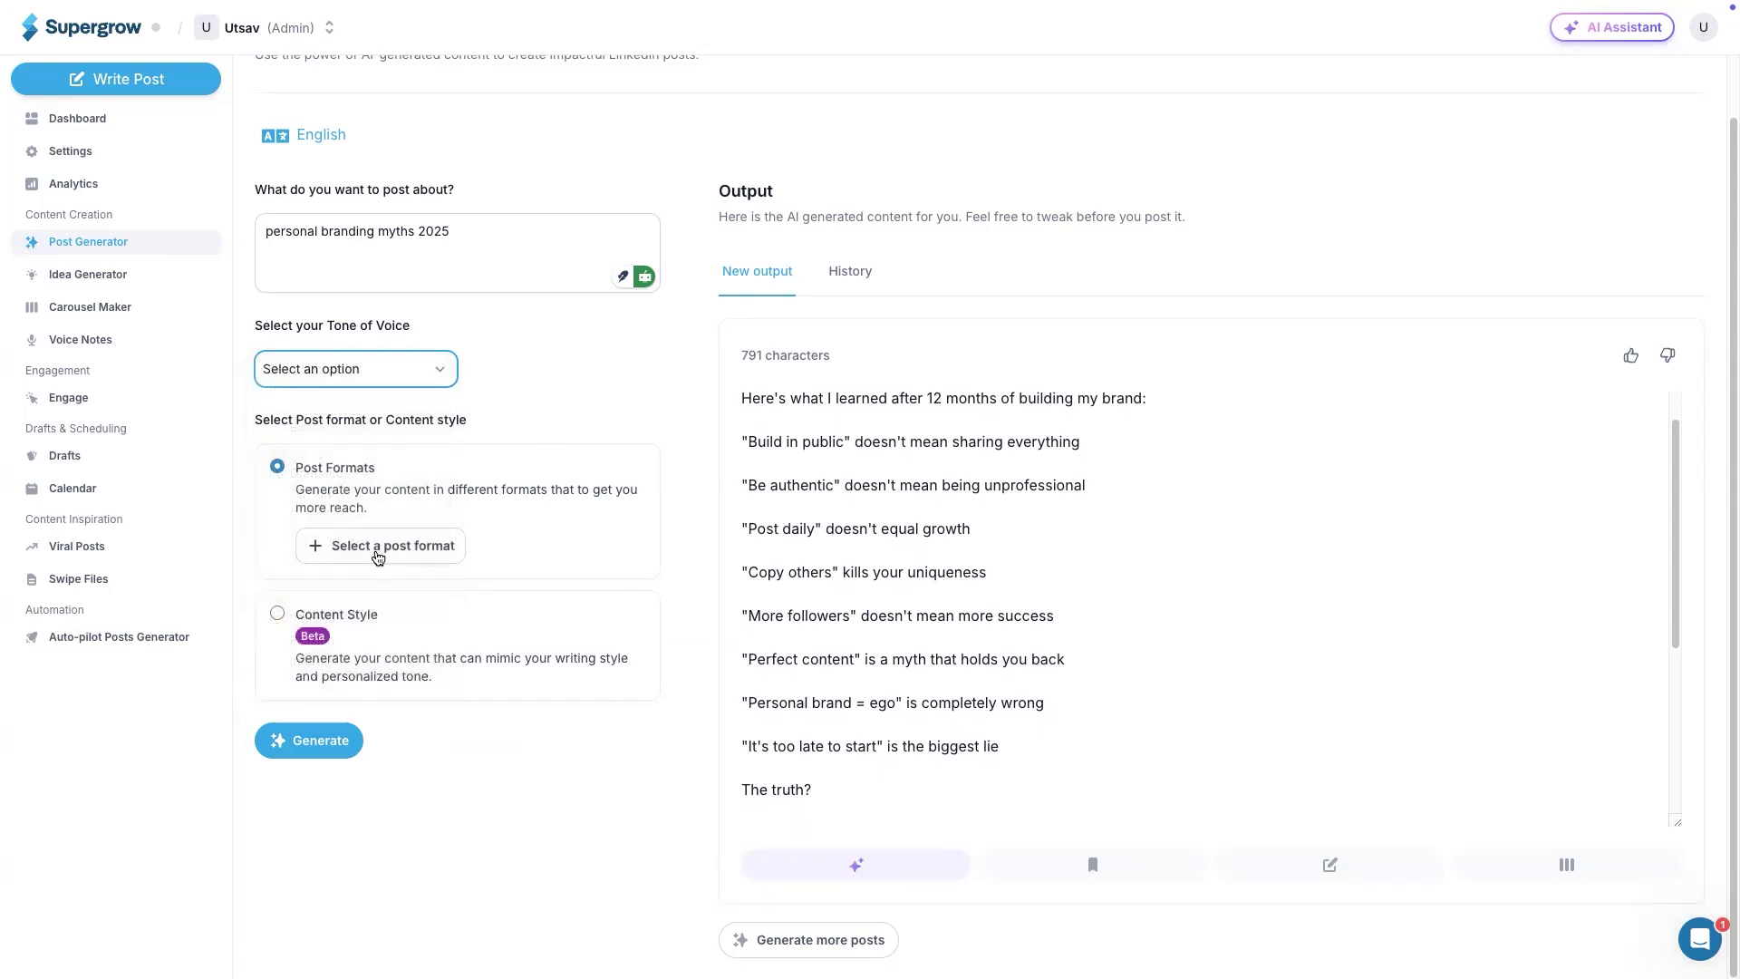
pyautogui.click(378, 551)
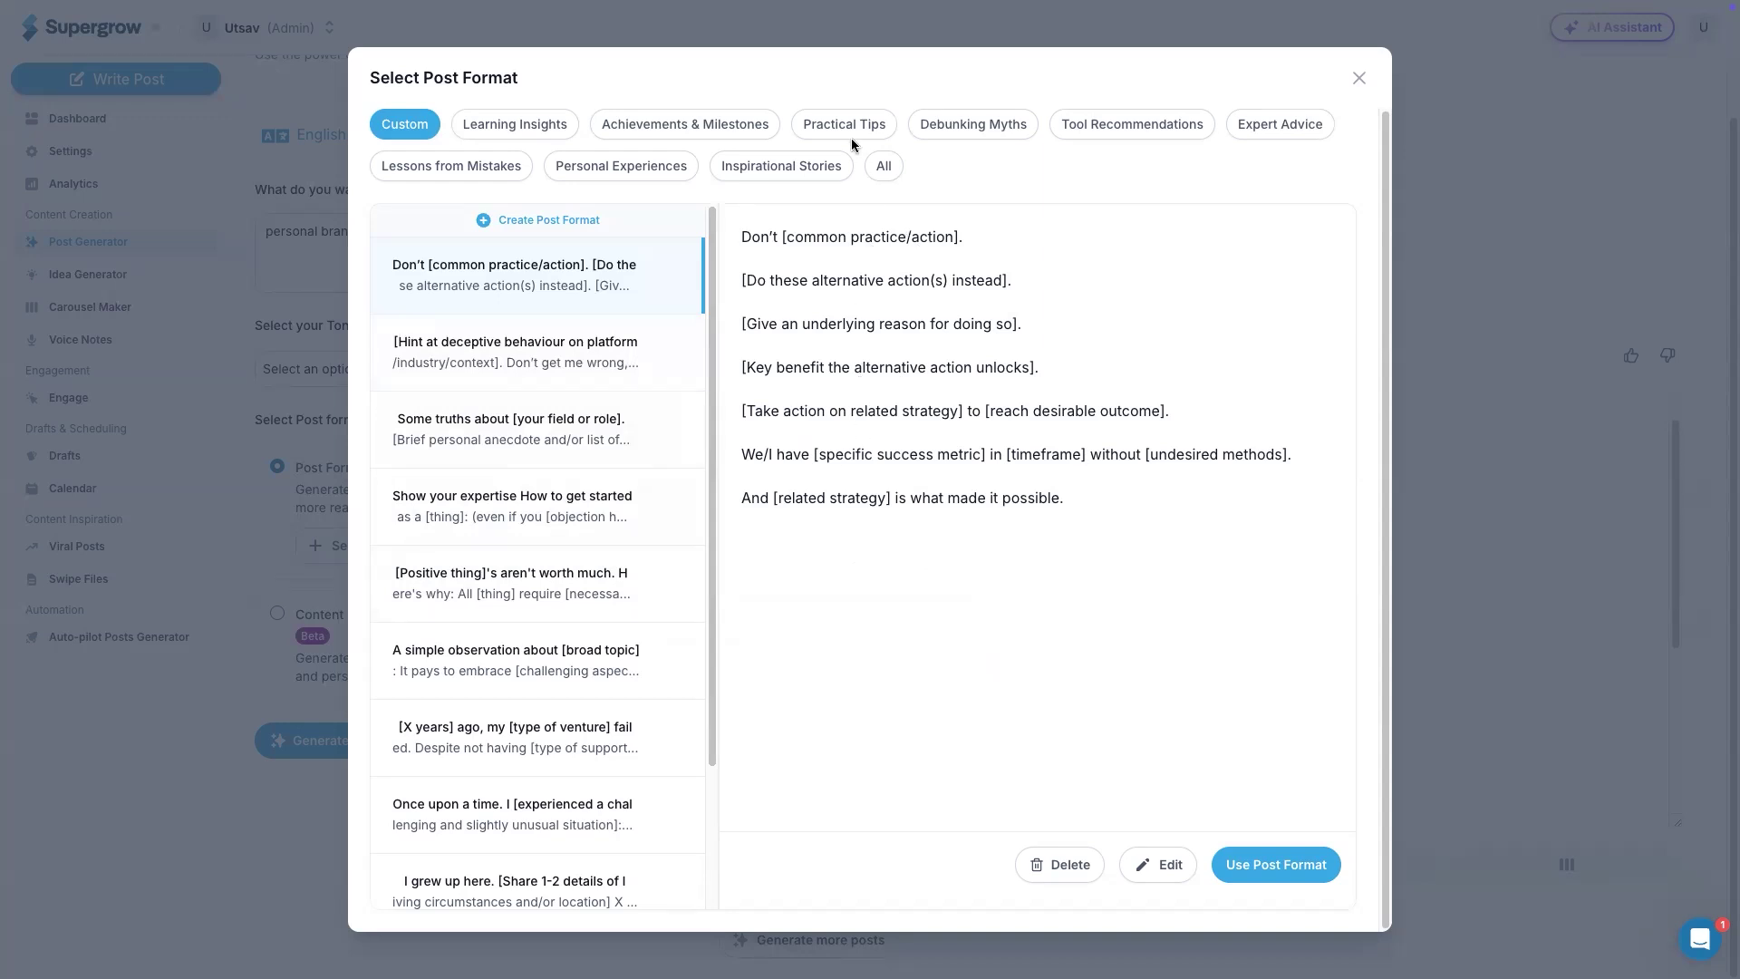
pyautogui.click(950, 135)
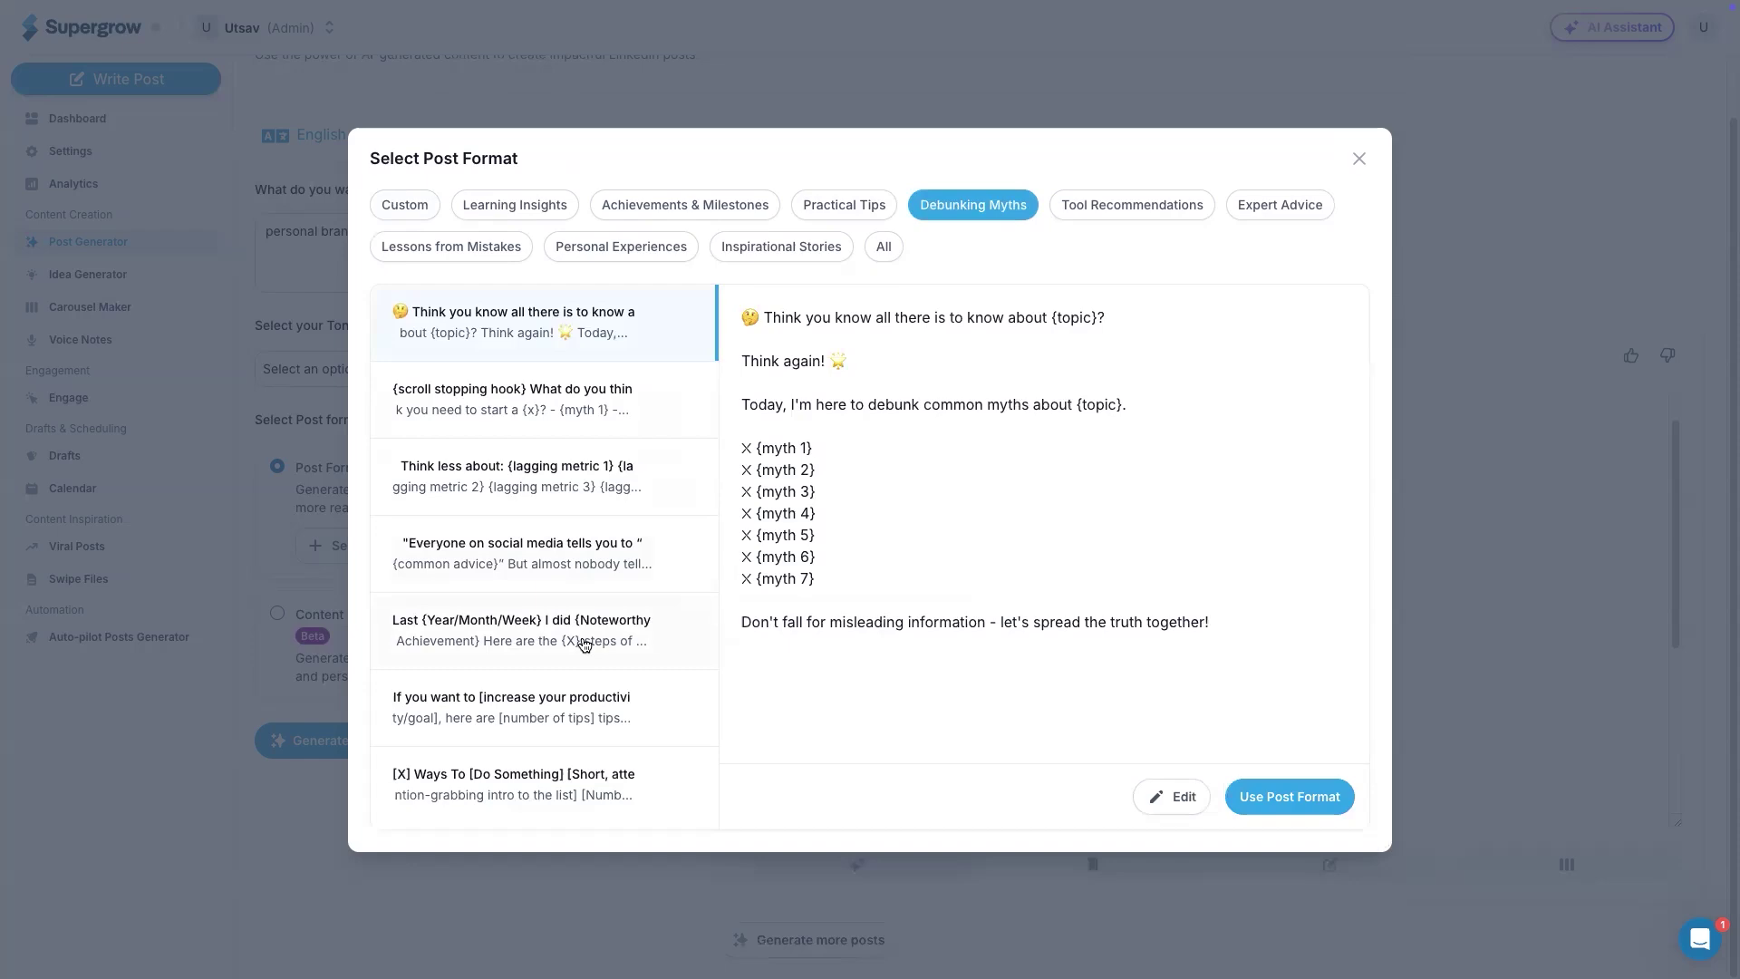
pyautogui.click(548, 482)
pyautogui.click(1289, 798)
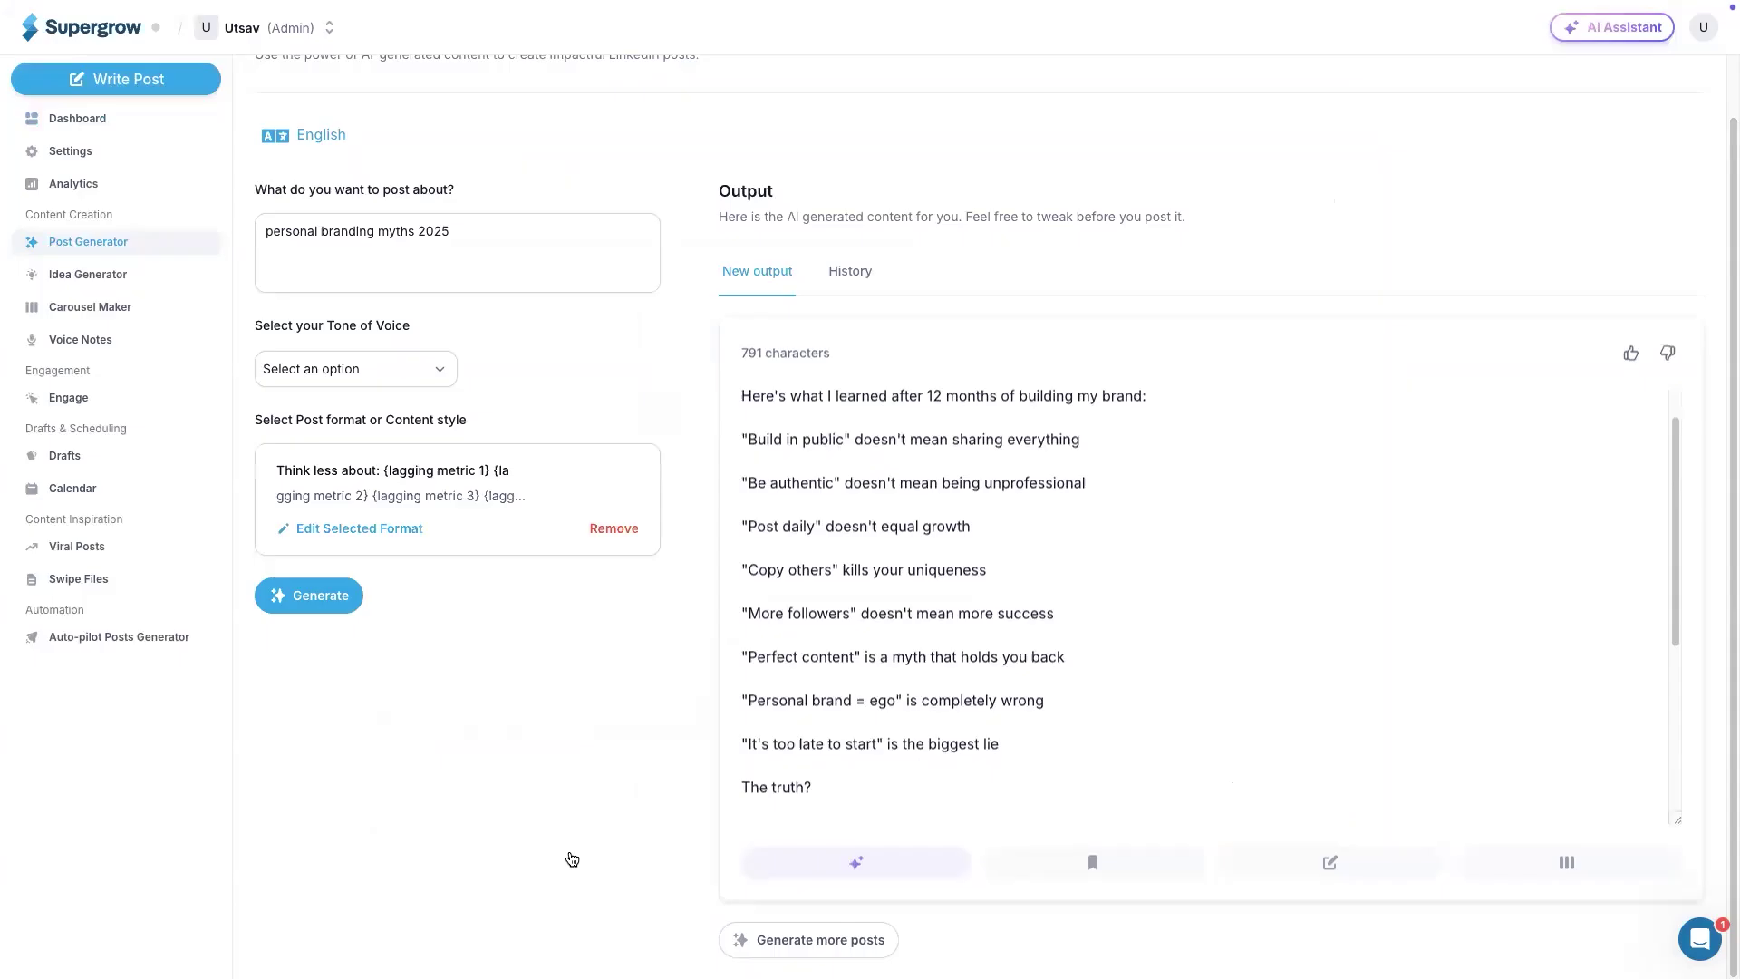
pyautogui.click(335, 614)
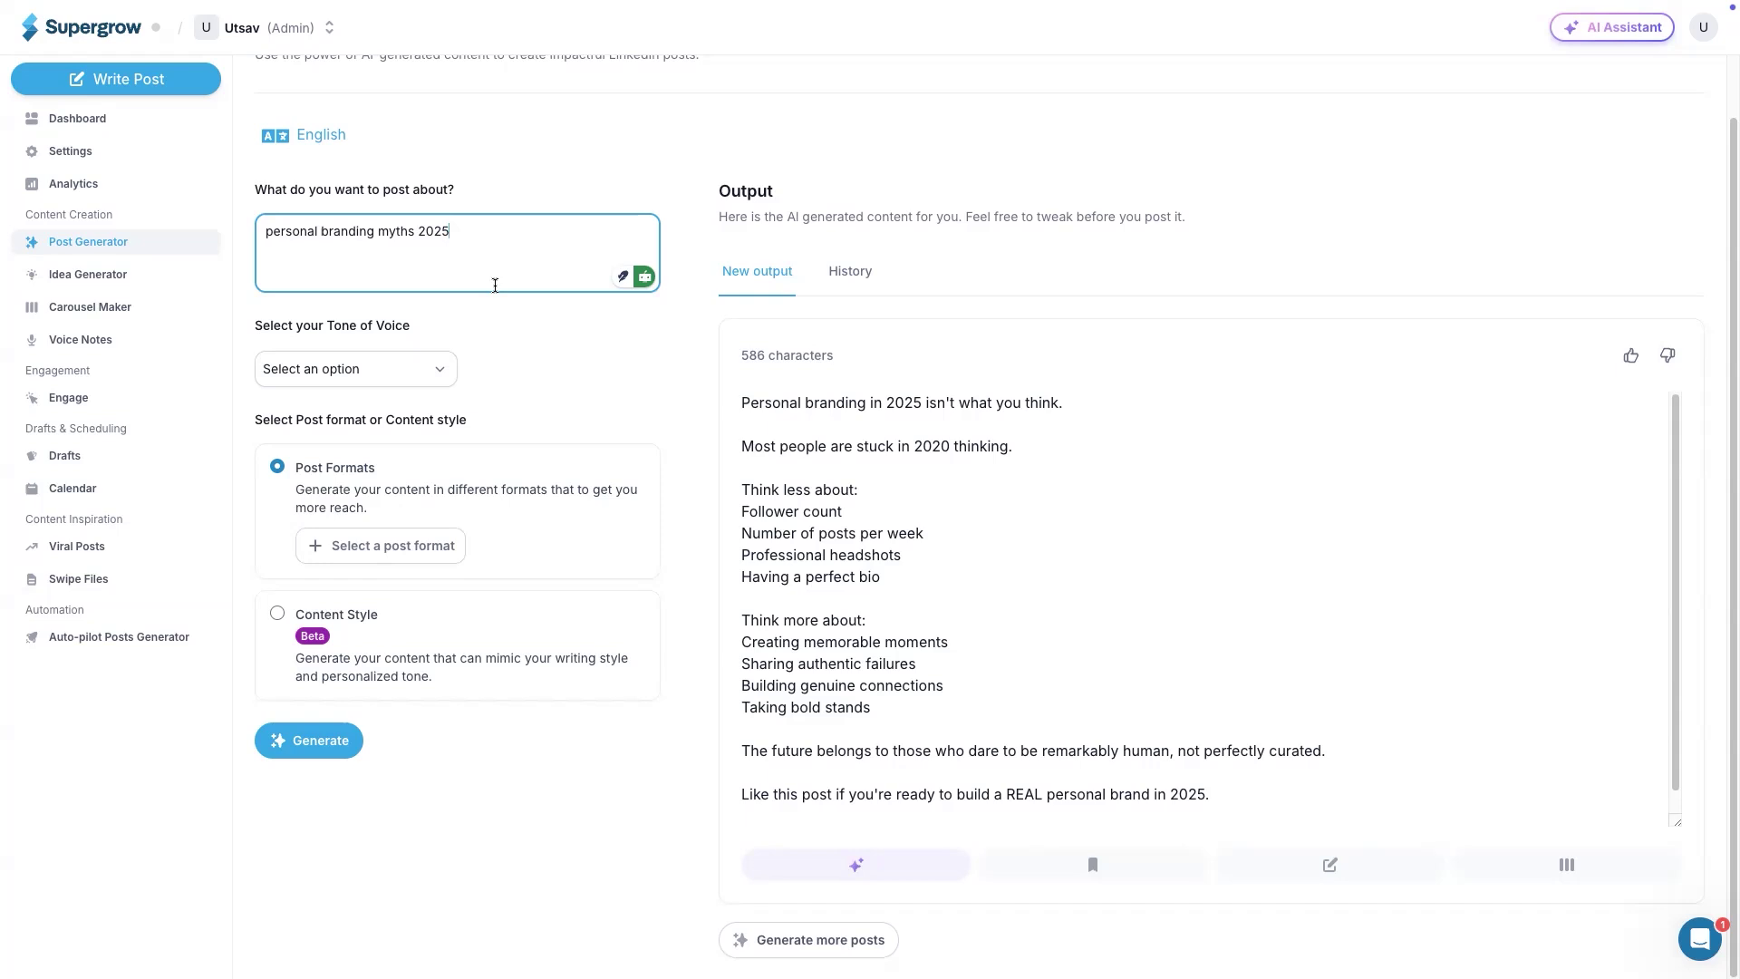
# Step: Switch to Content Style, choose a saved creator's writing style, and generate the post
pyautogui.click(278, 615)
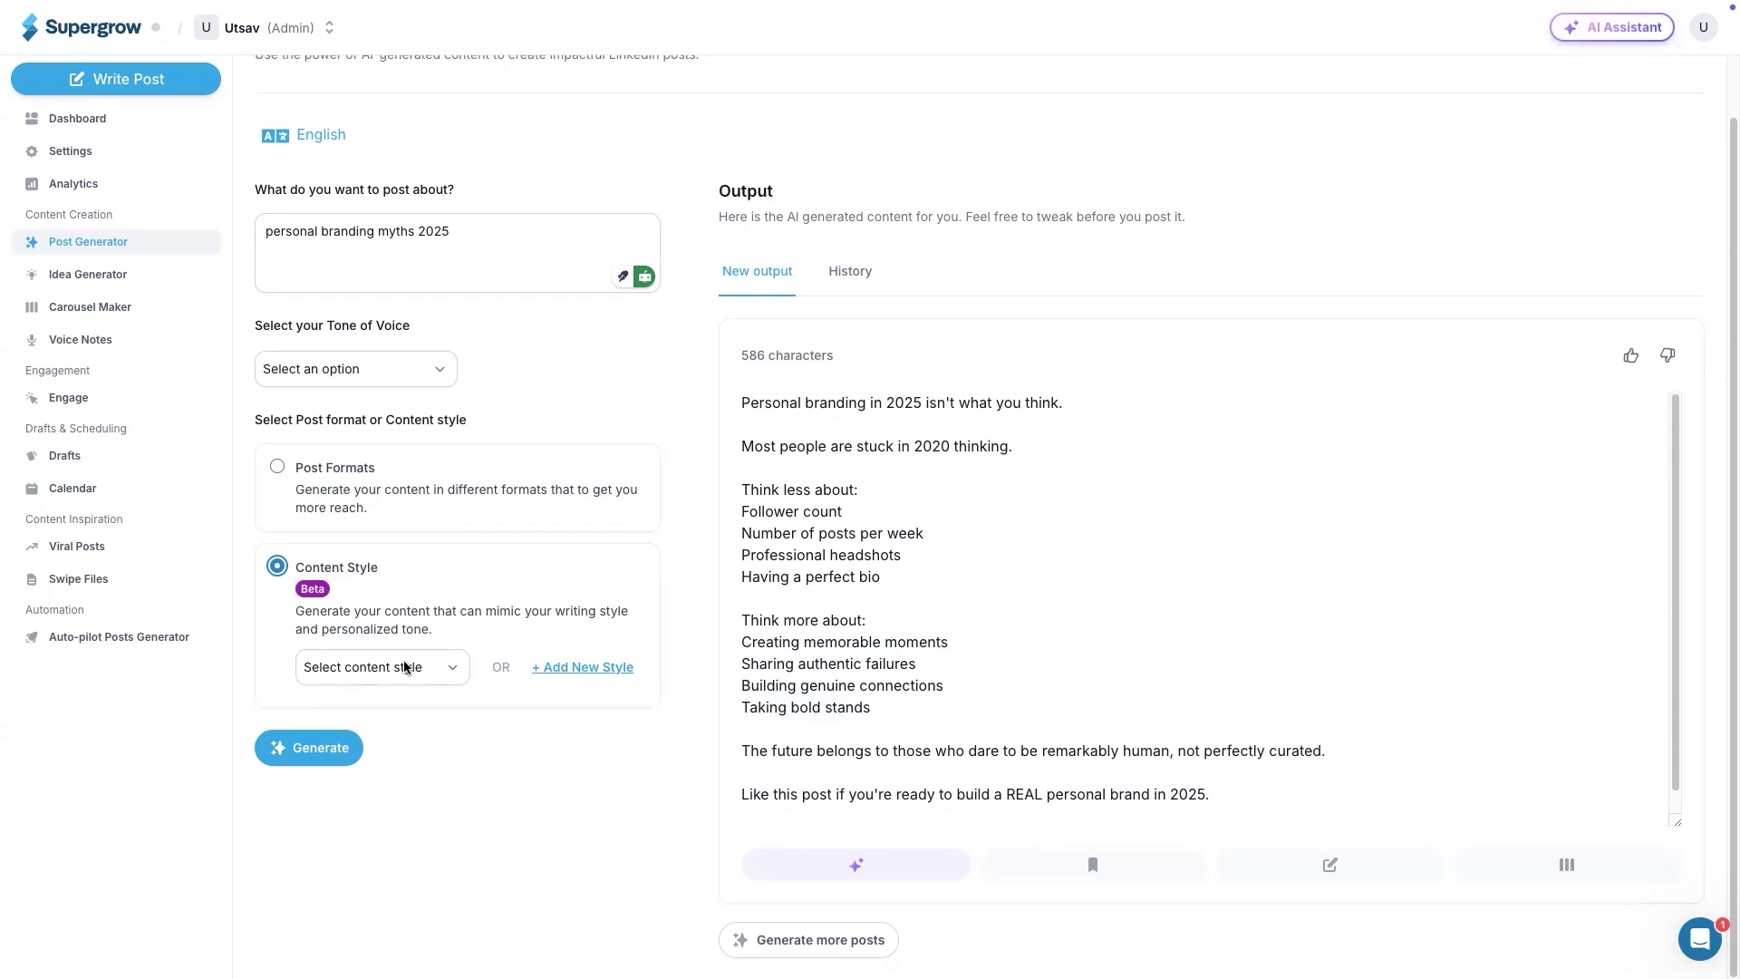
pyautogui.click(404, 667)
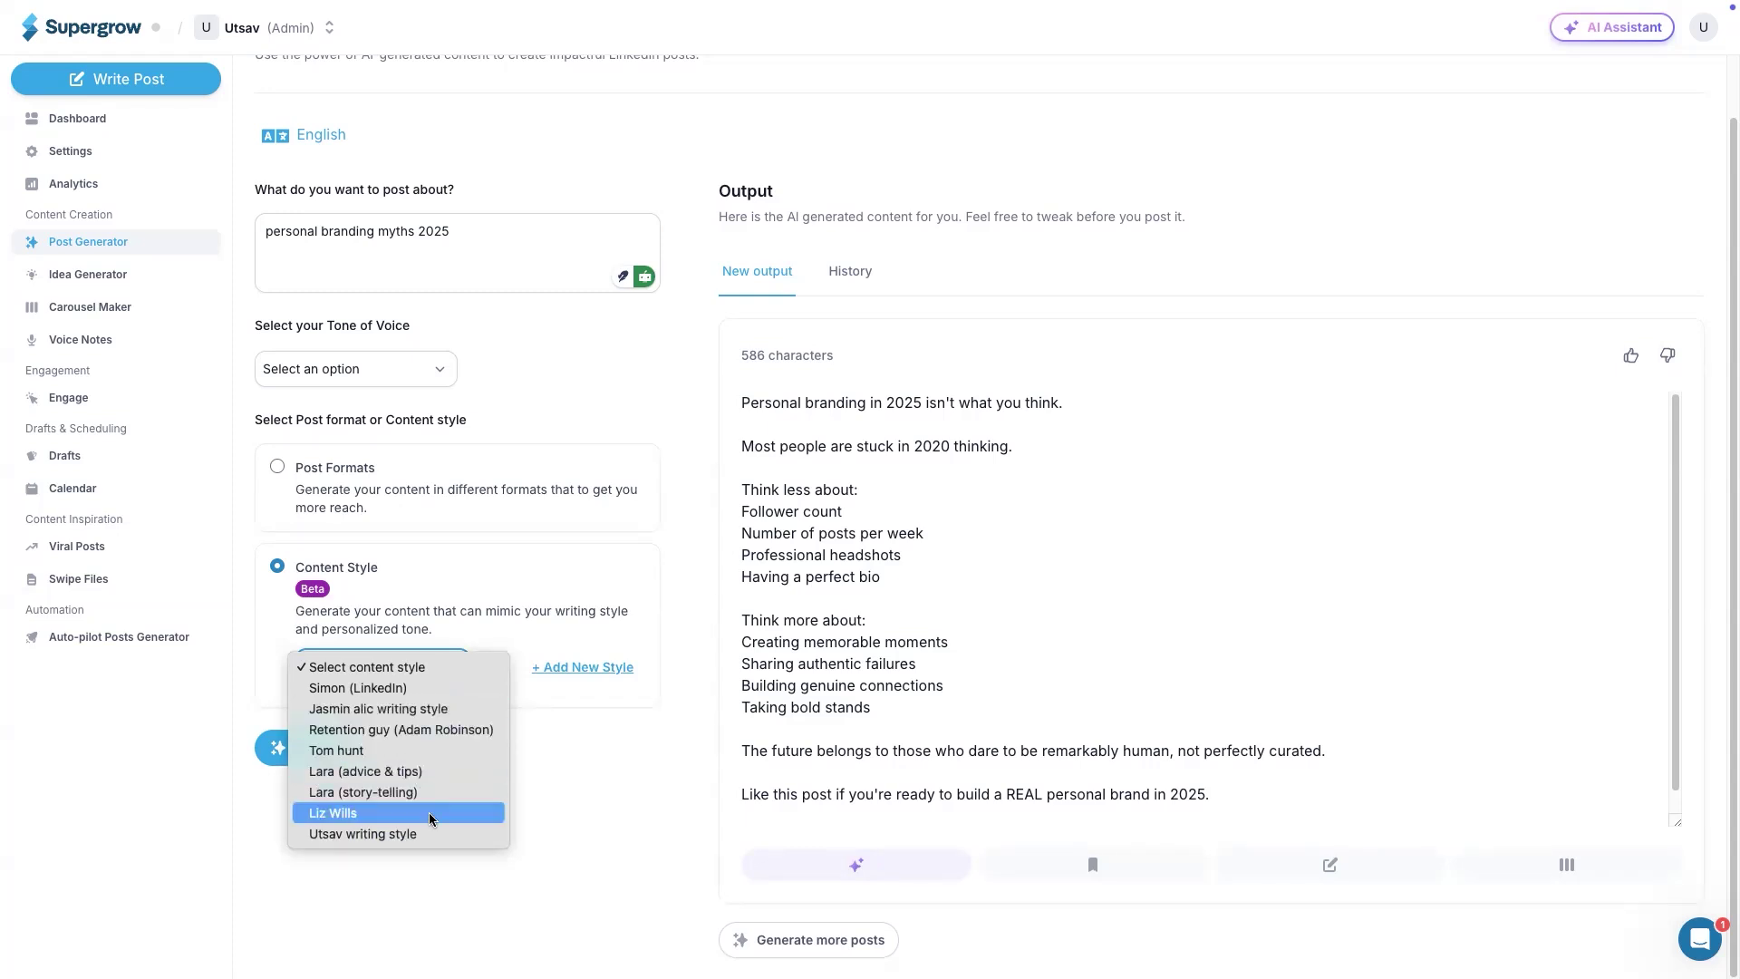
pyautogui.click(429, 813)
pyautogui.click(308, 748)
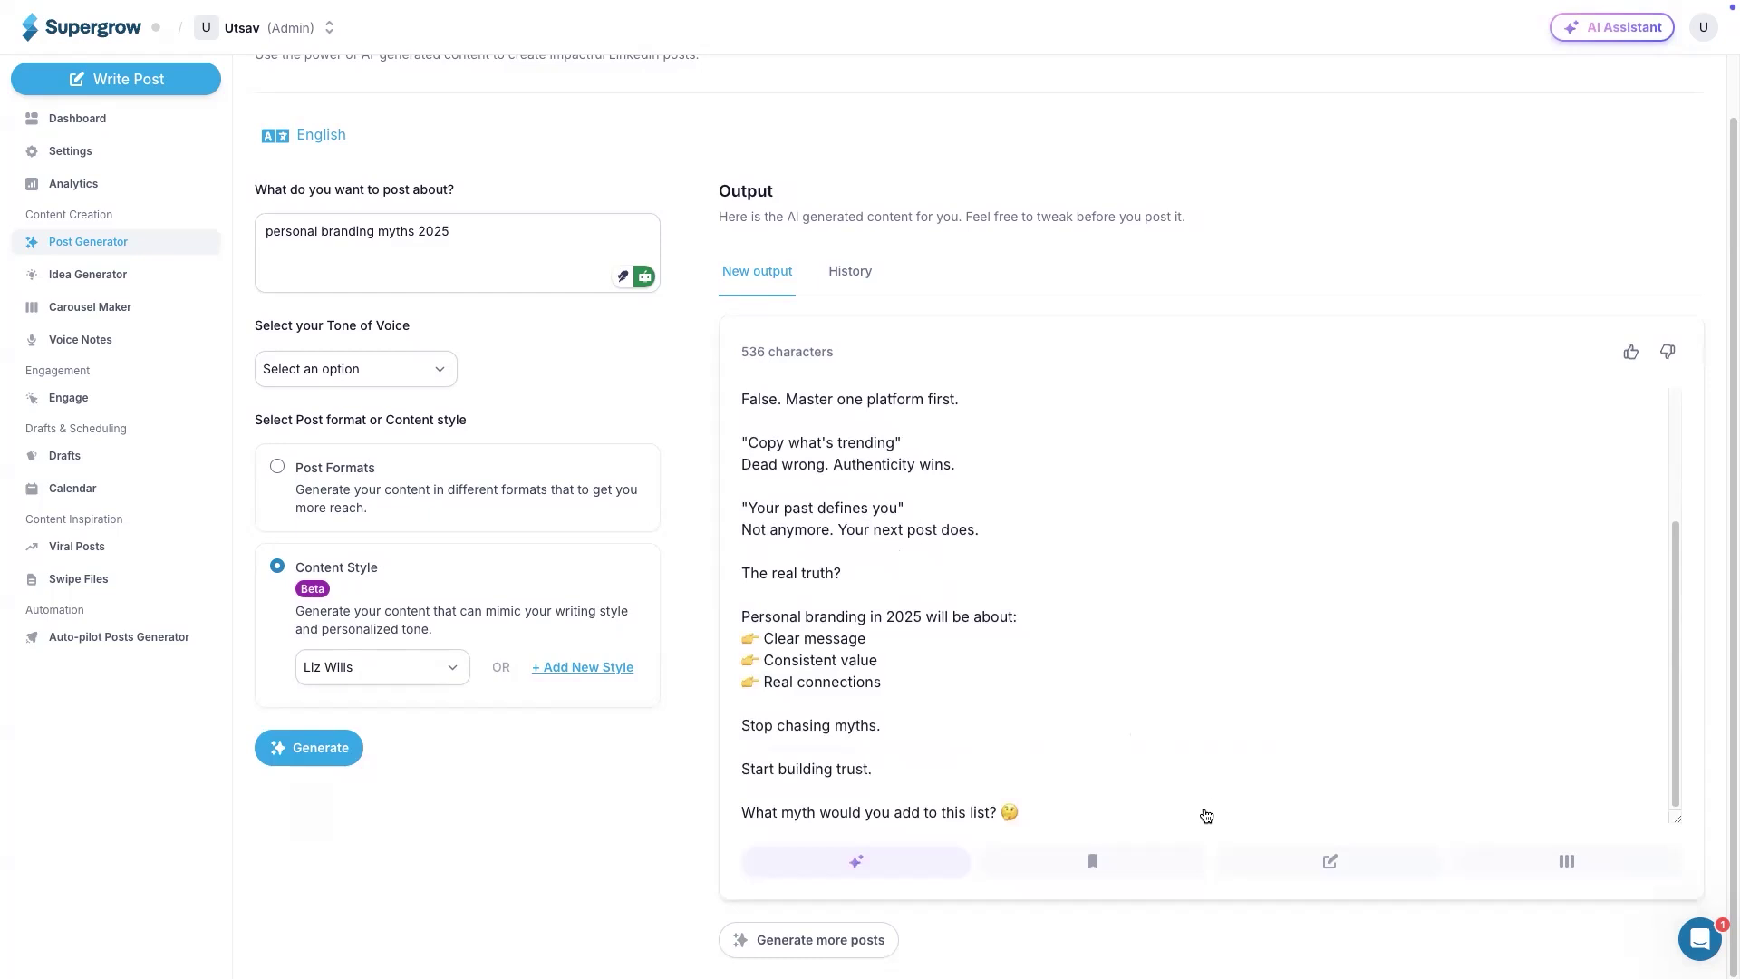
# Step: Dismiss the draft tagging dialog without adding tags and open the myths post in the editor
pyautogui.click(1105, 875)
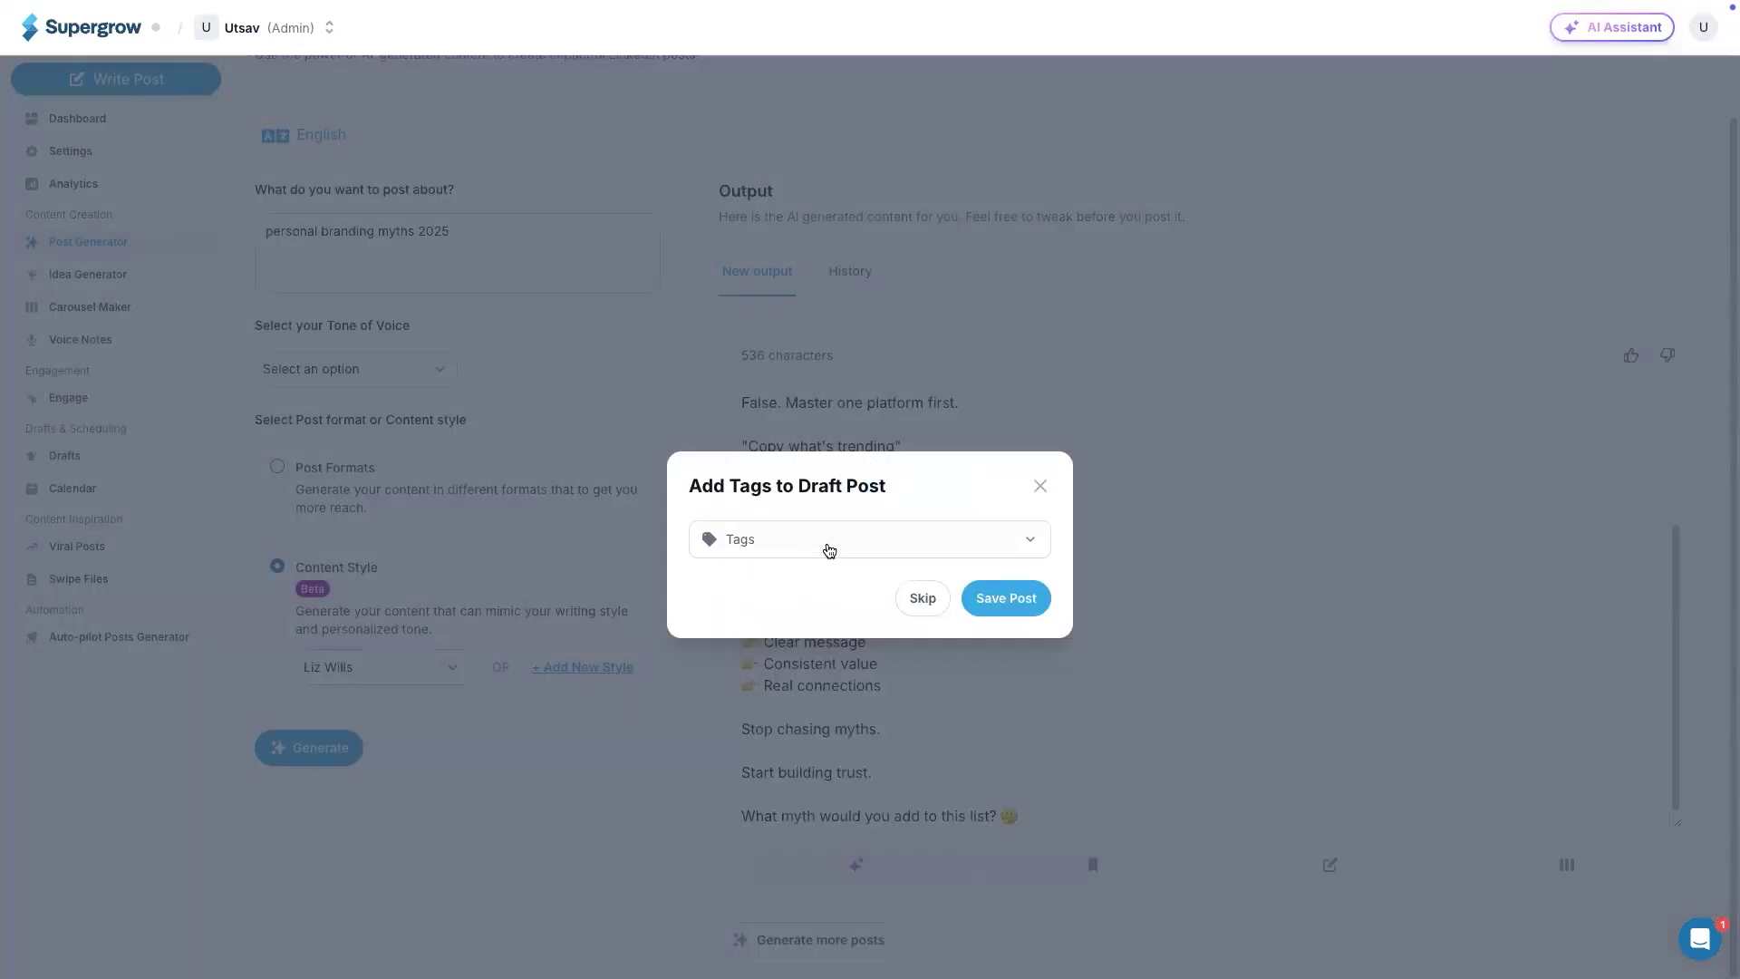
pyautogui.click(828, 548)
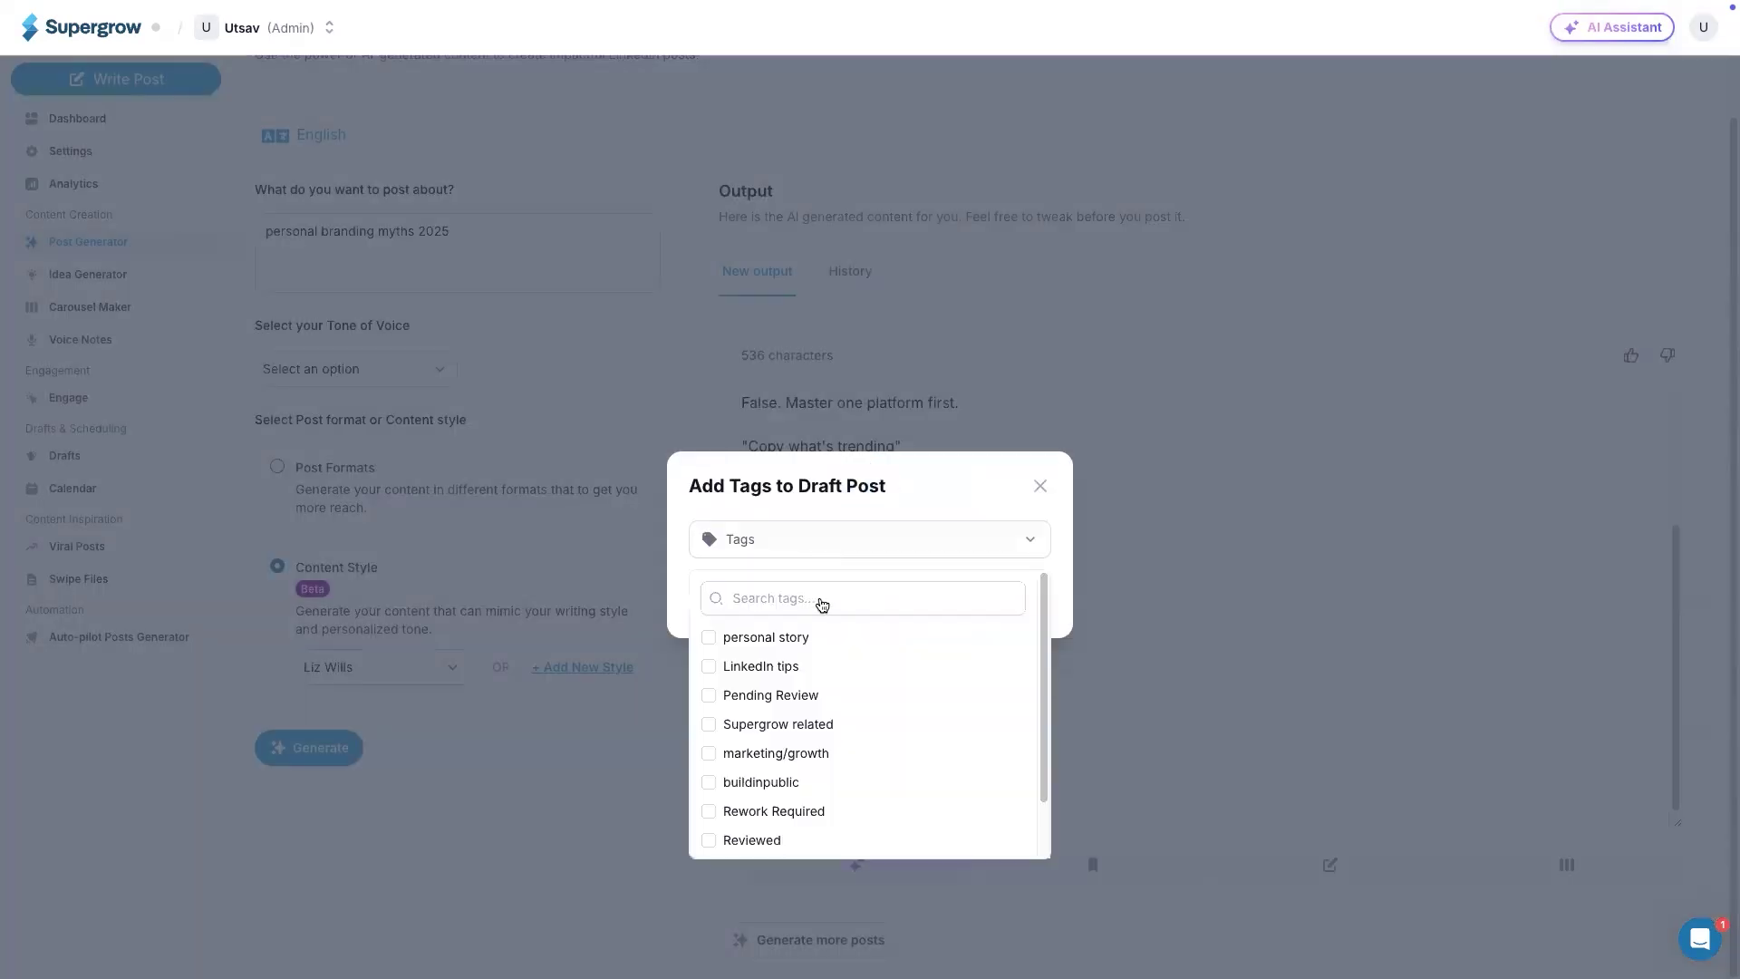
pyautogui.click(1039, 490)
pyautogui.click(1039, 489)
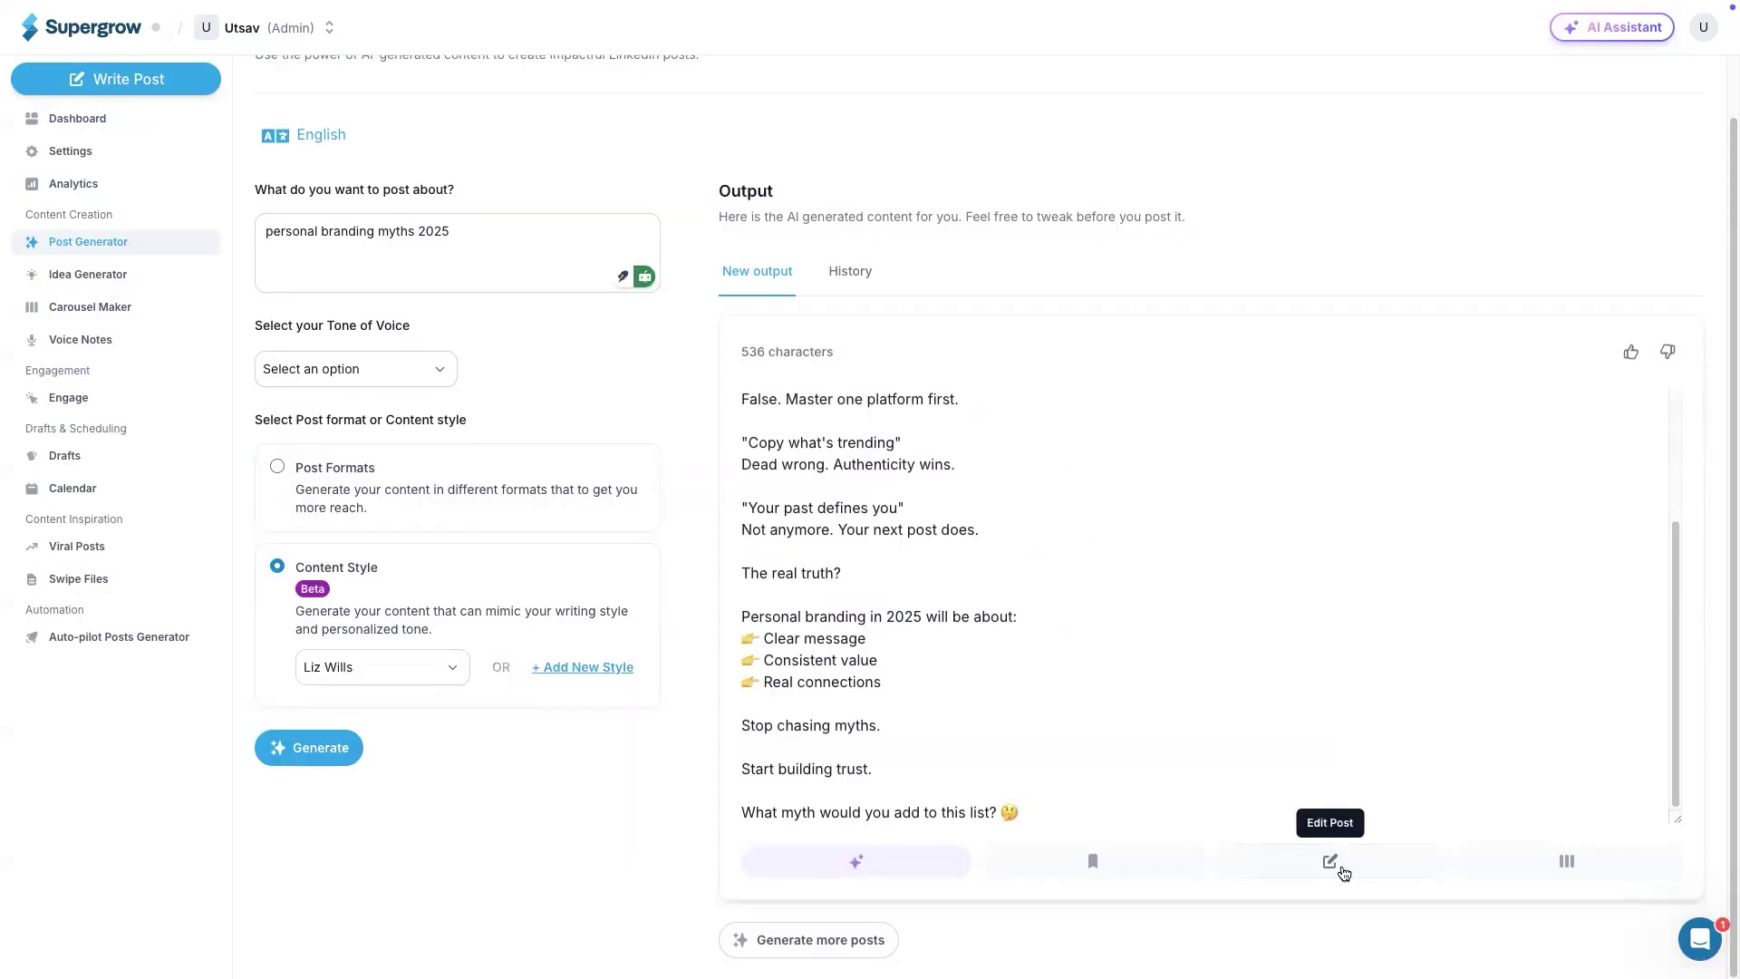
pyautogui.click(1342, 871)
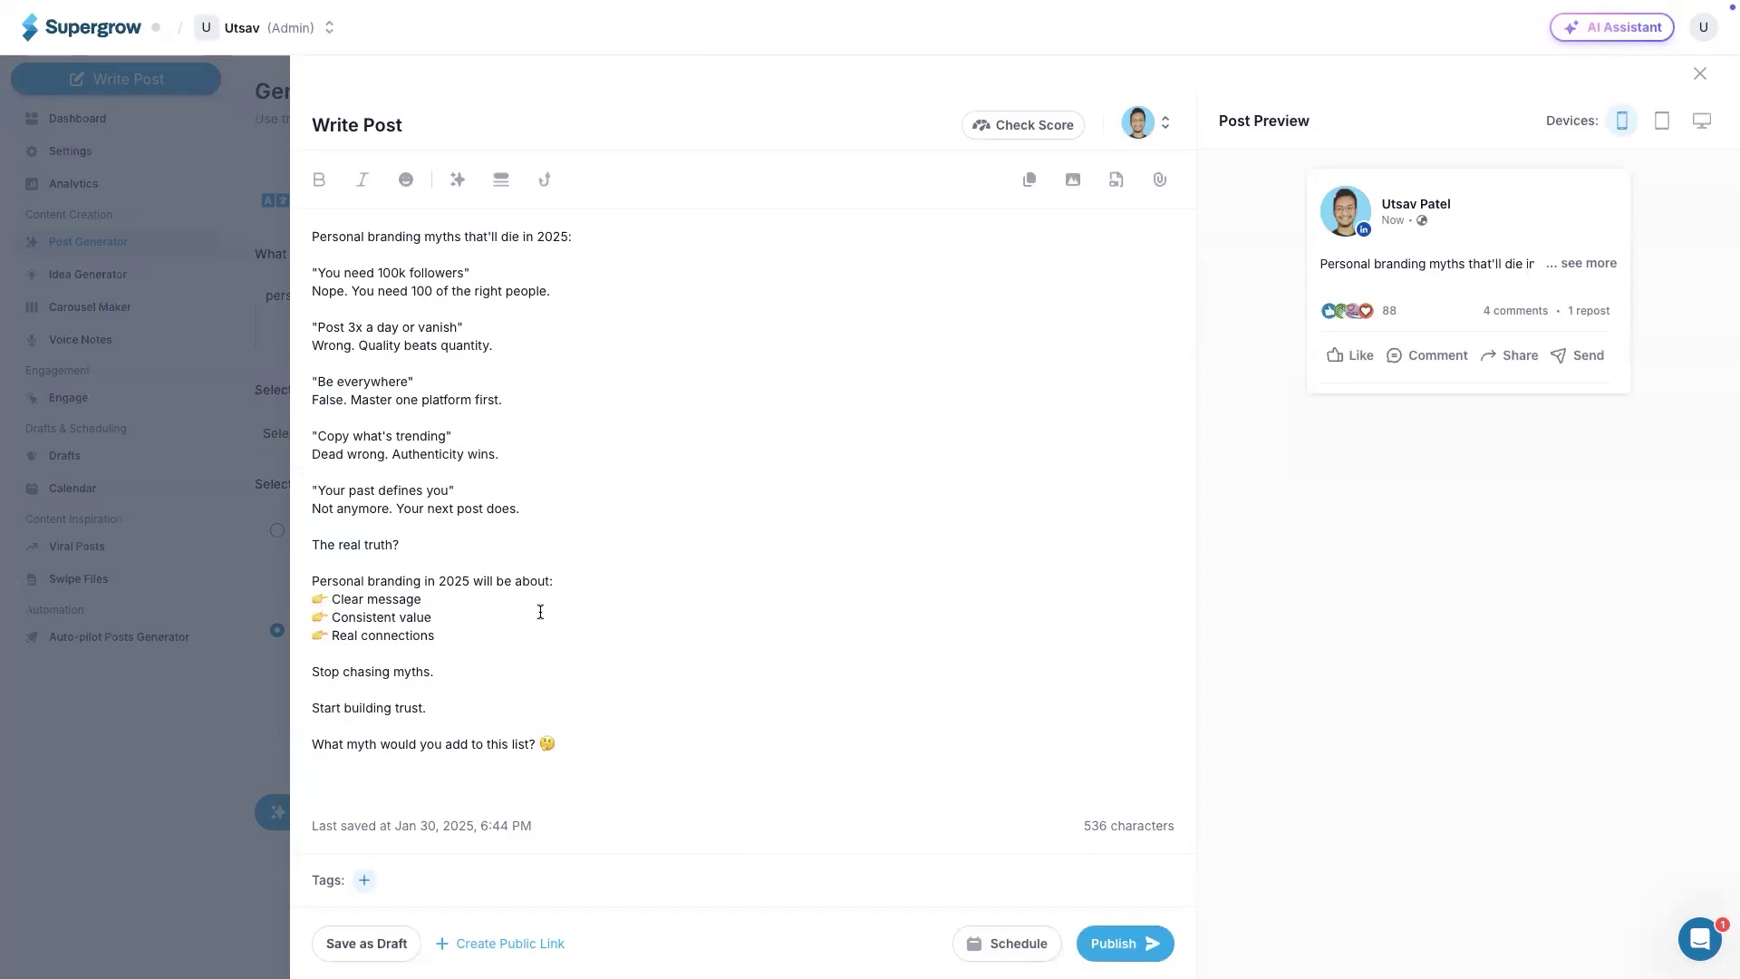
pyautogui.click(1666, 125)
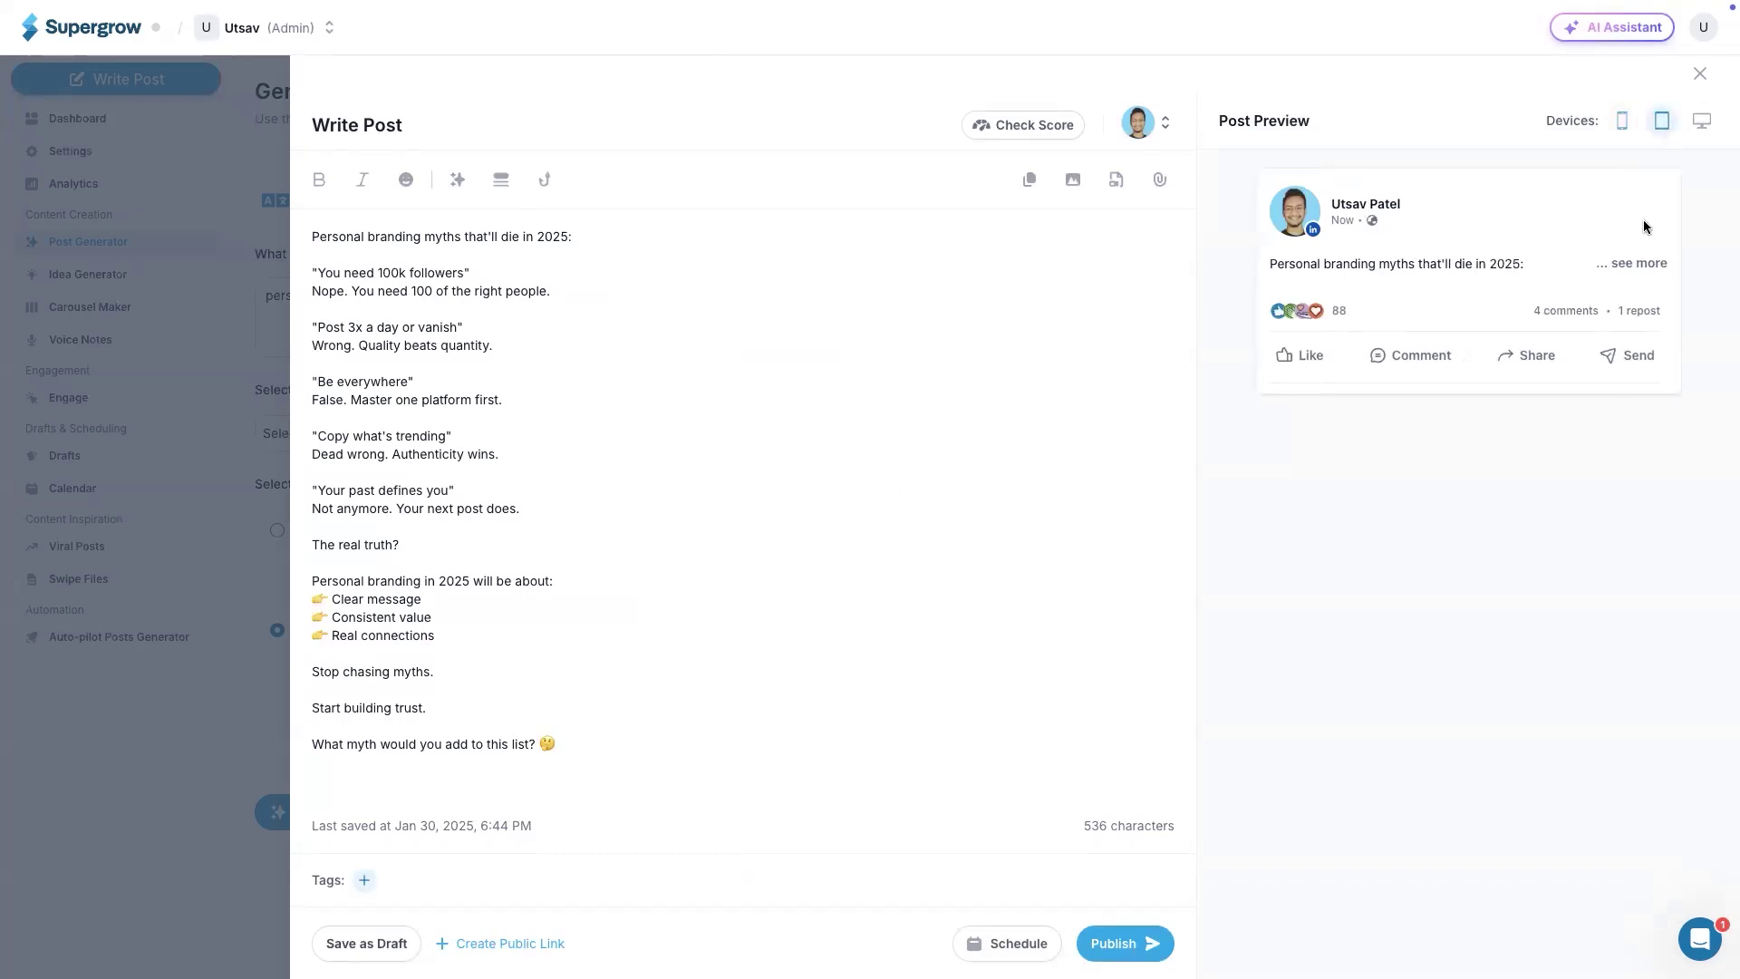
pyautogui.click(1701, 122)
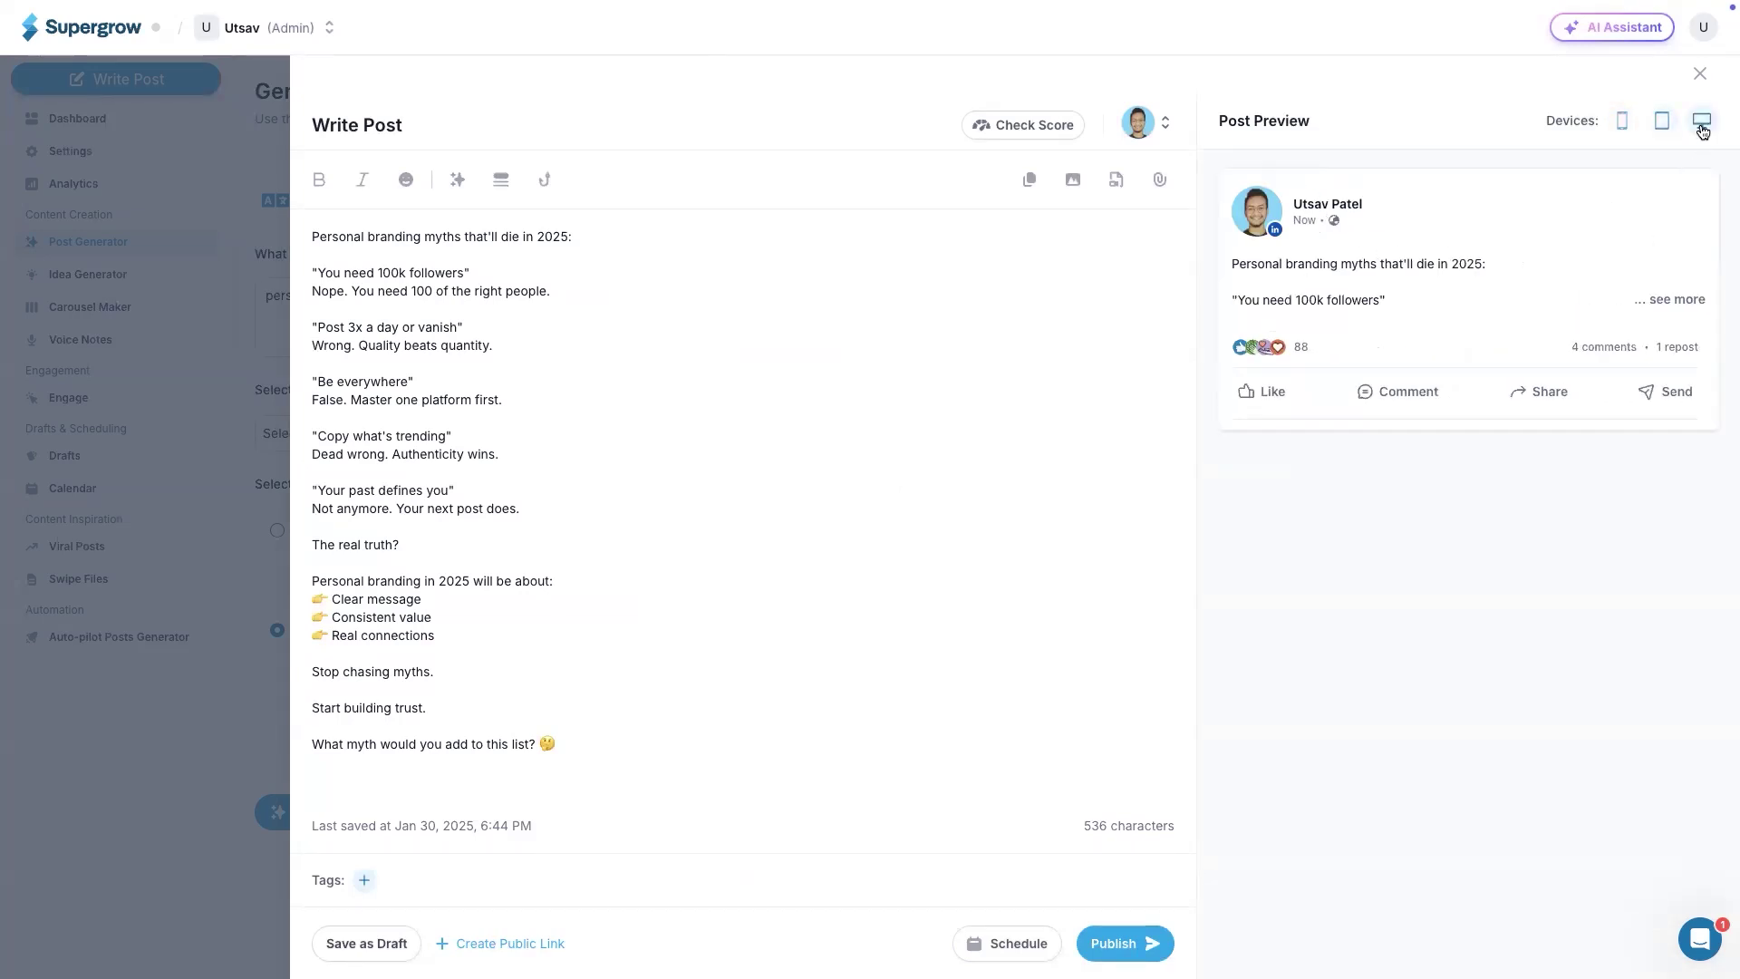
pyautogui.click(1625, 125)
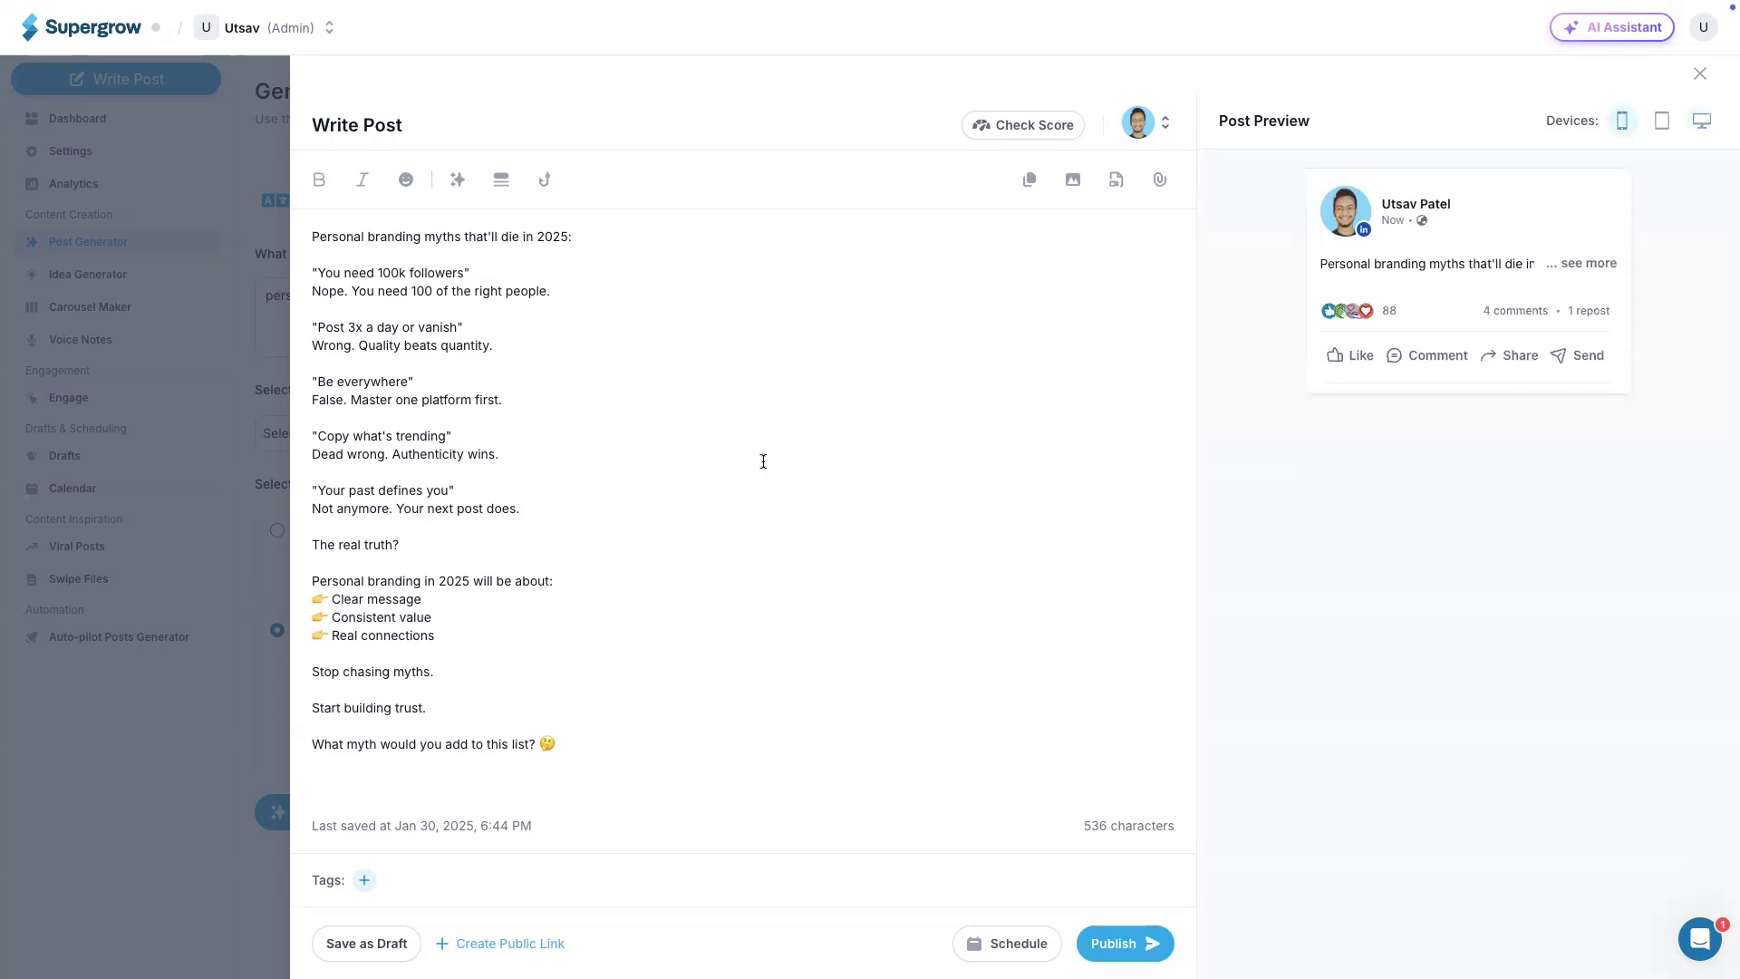
pyautogui.click(570, 416)
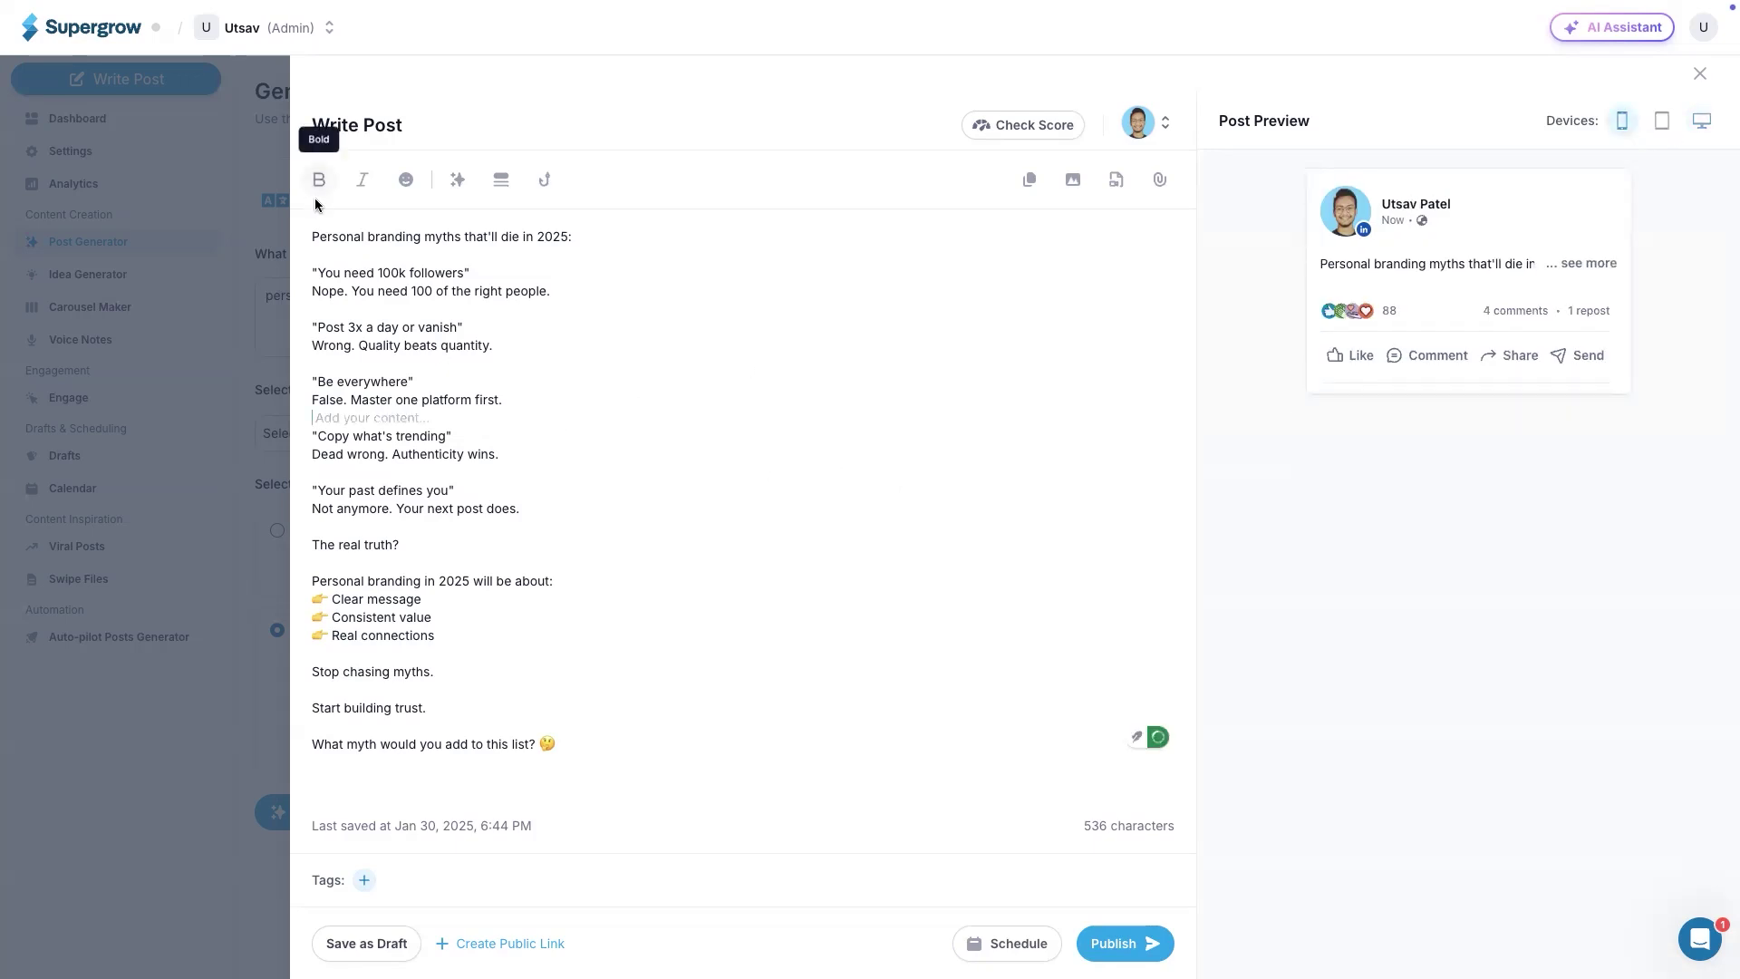
pyautogui.tripleClick(321, 238)
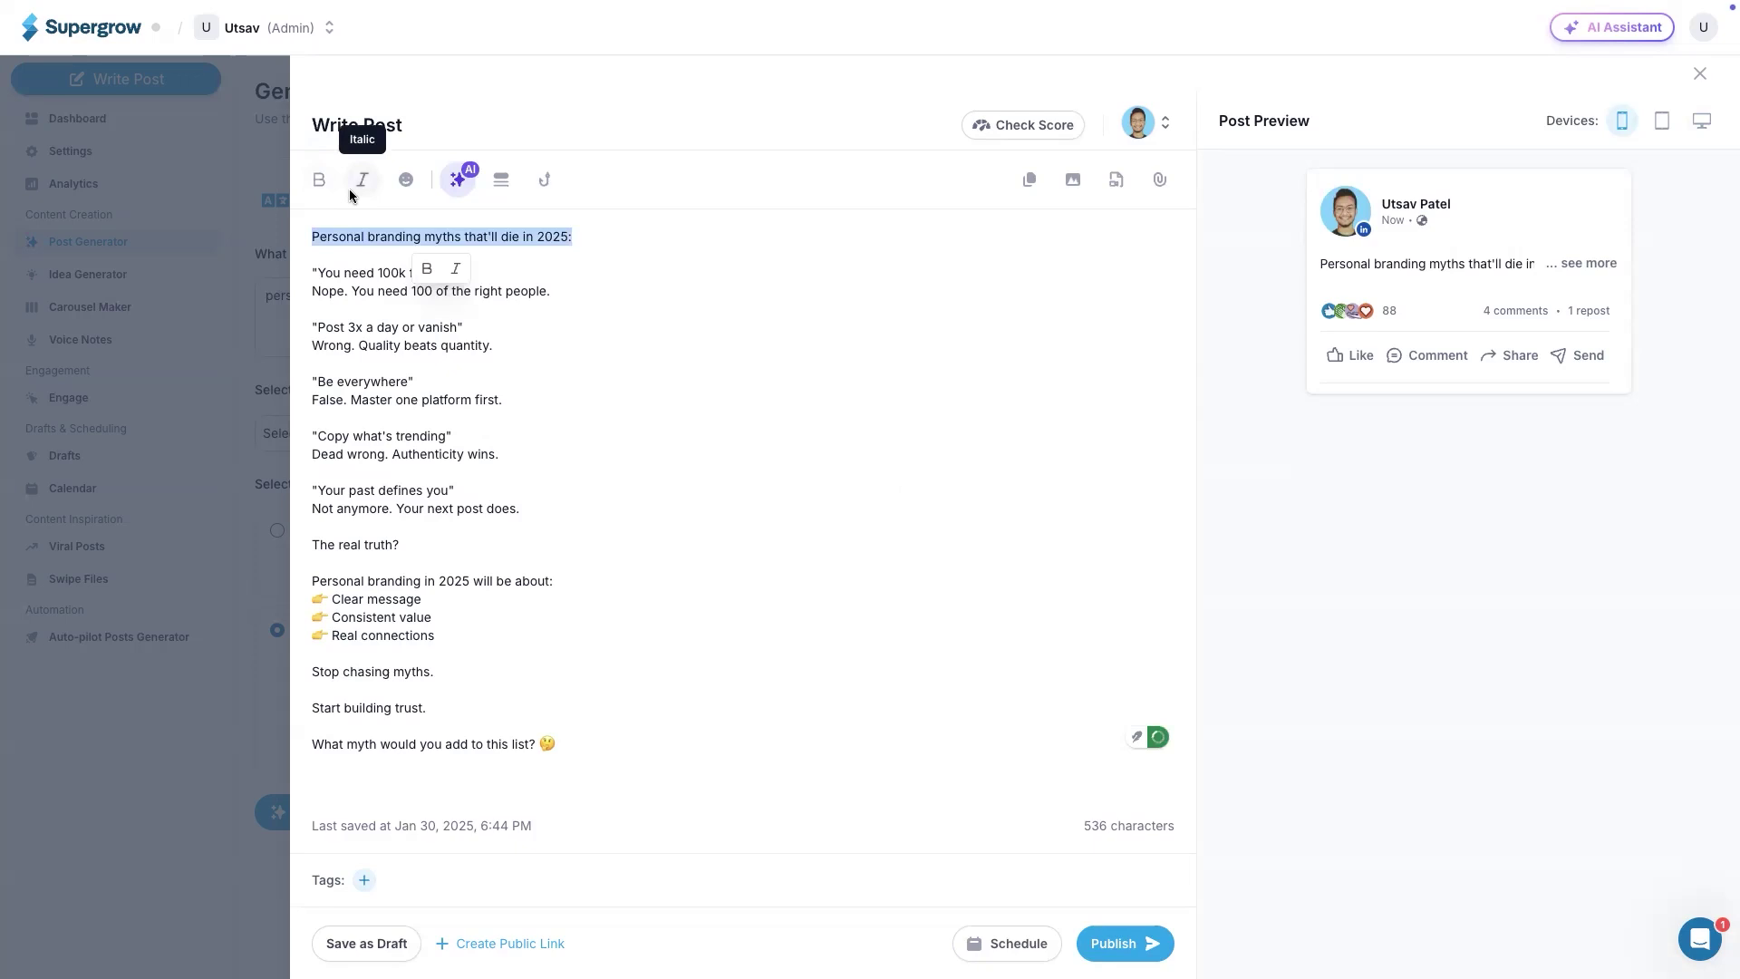
pyautogui.click(605, 308)
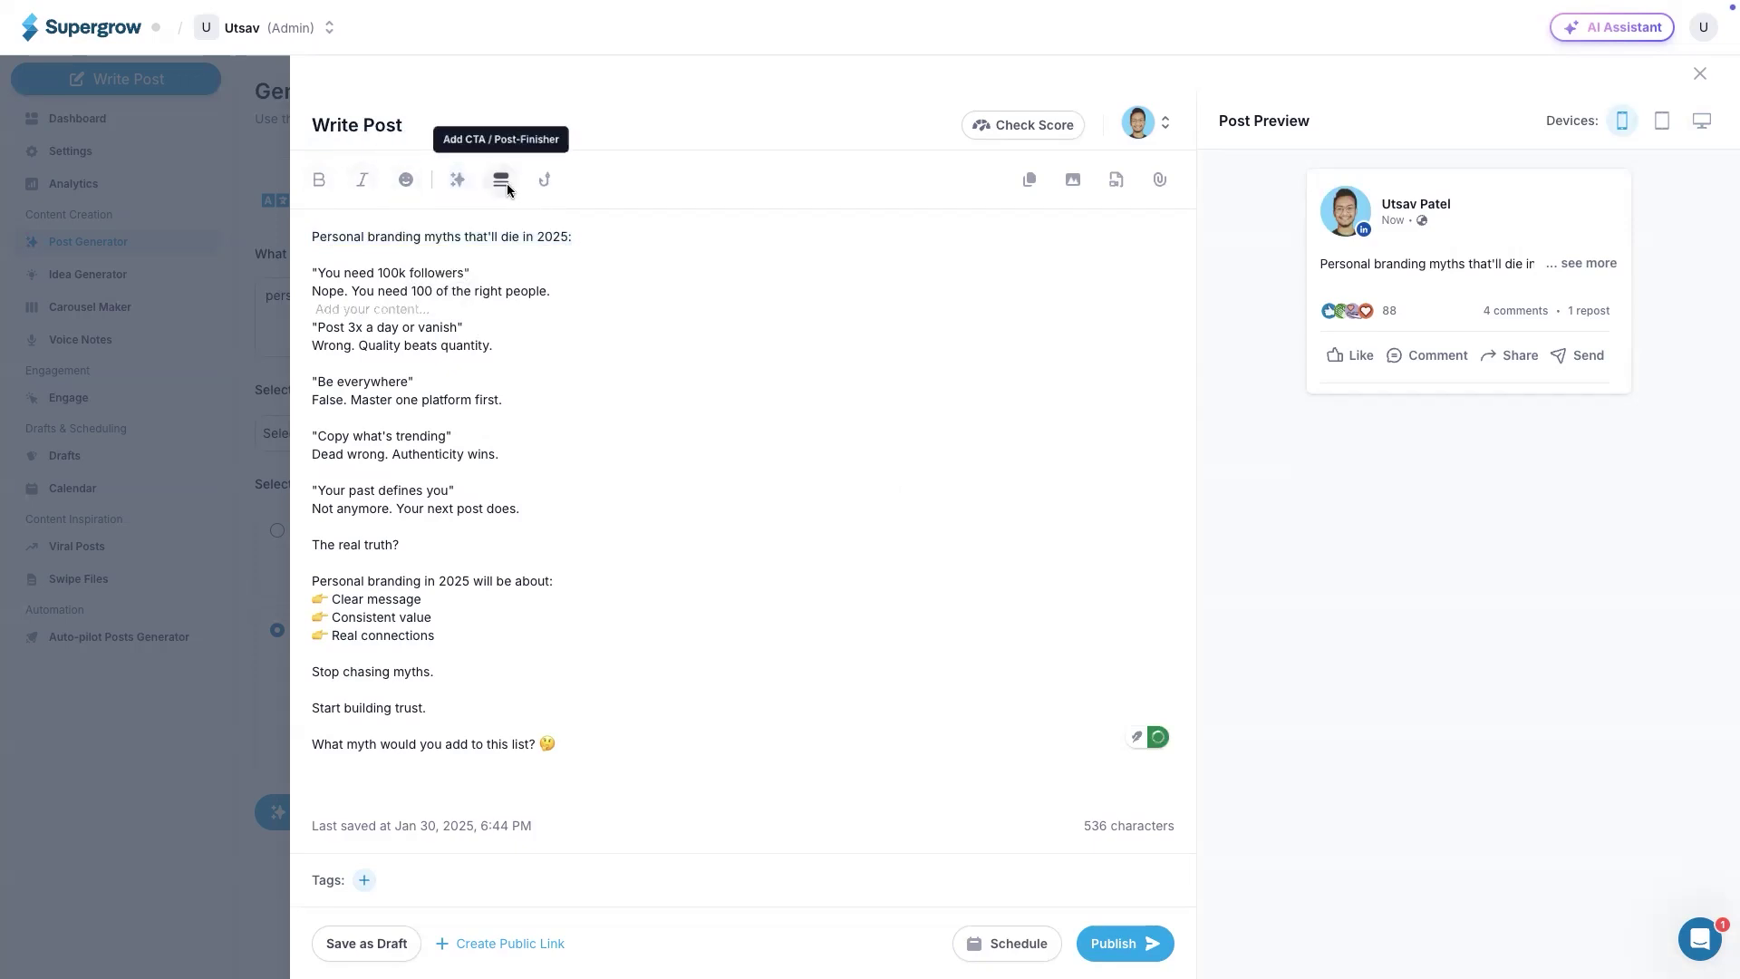
pyautogui.tripleClick(538, 389)
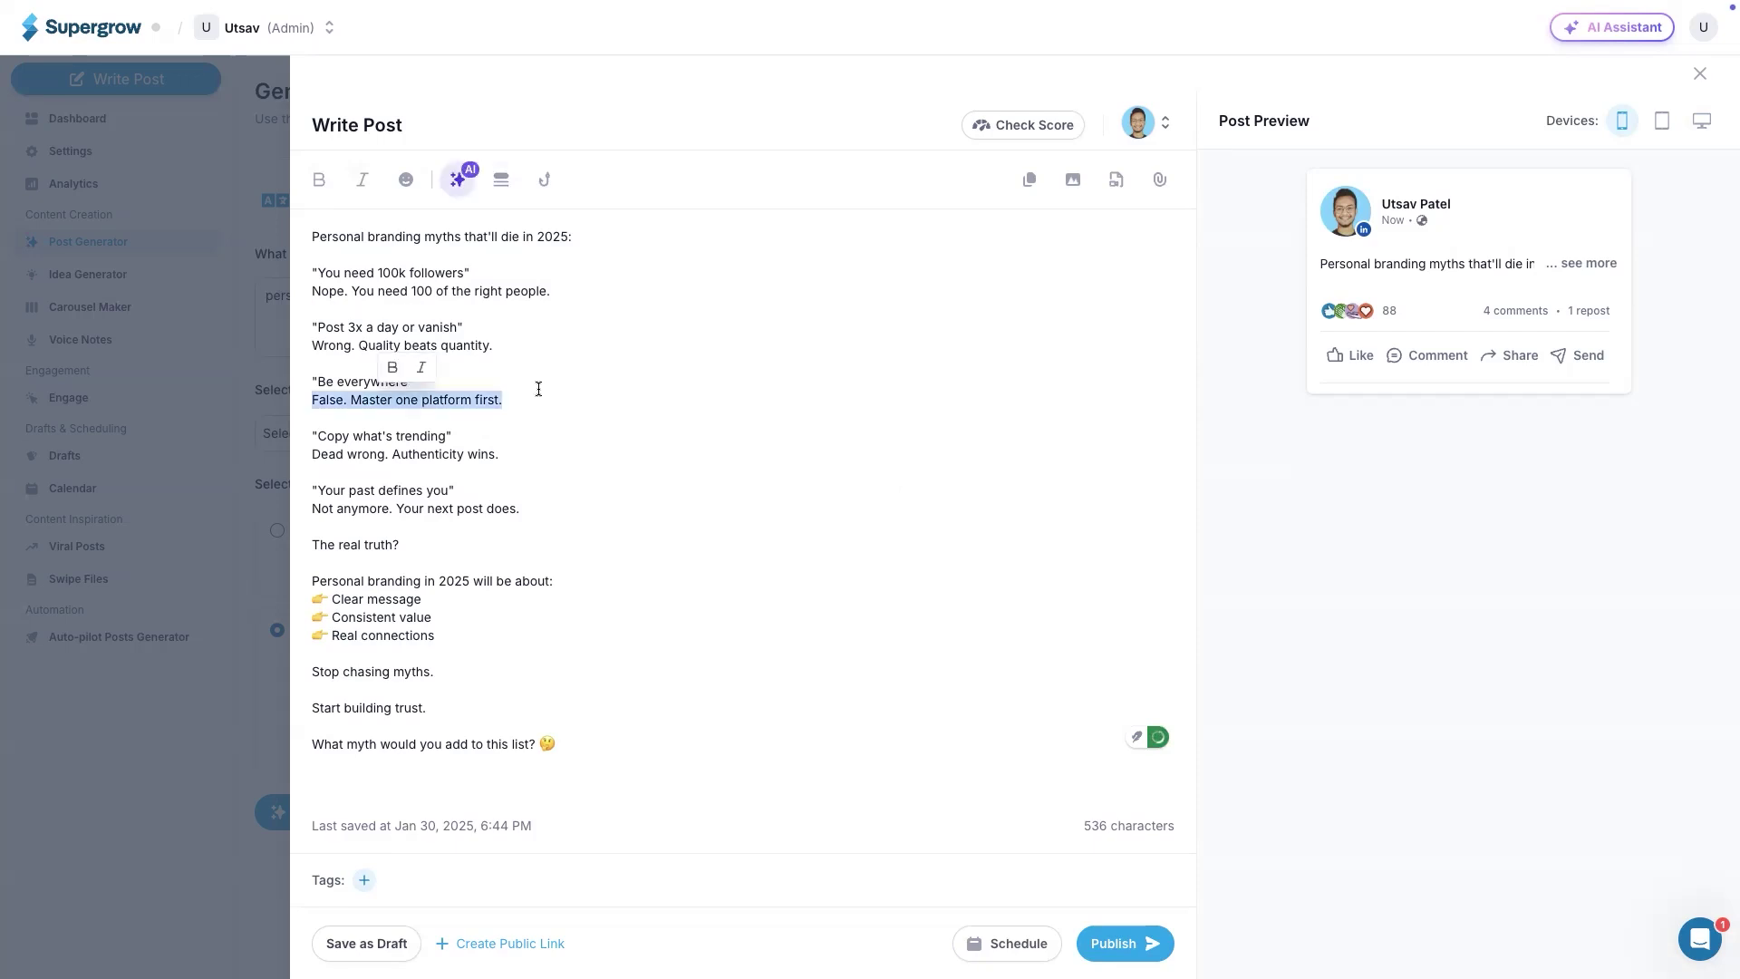
pyautogui.hotkey('ctrl', 'a')
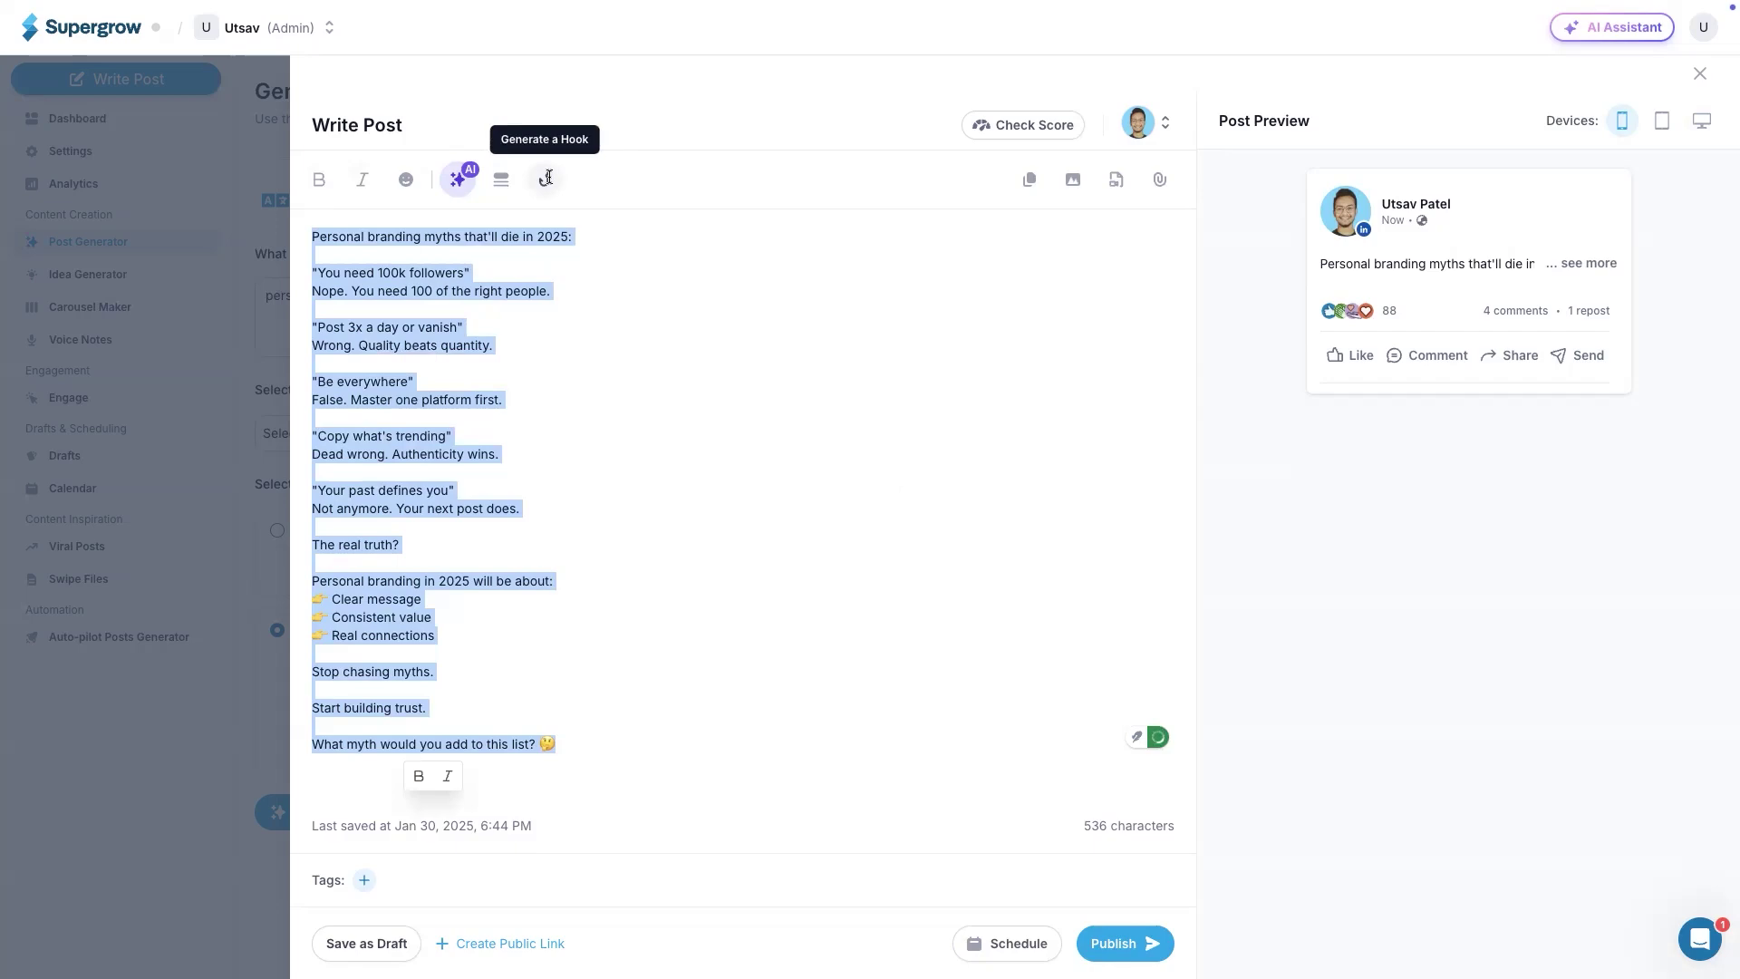
pyautogui.click(547, 179)
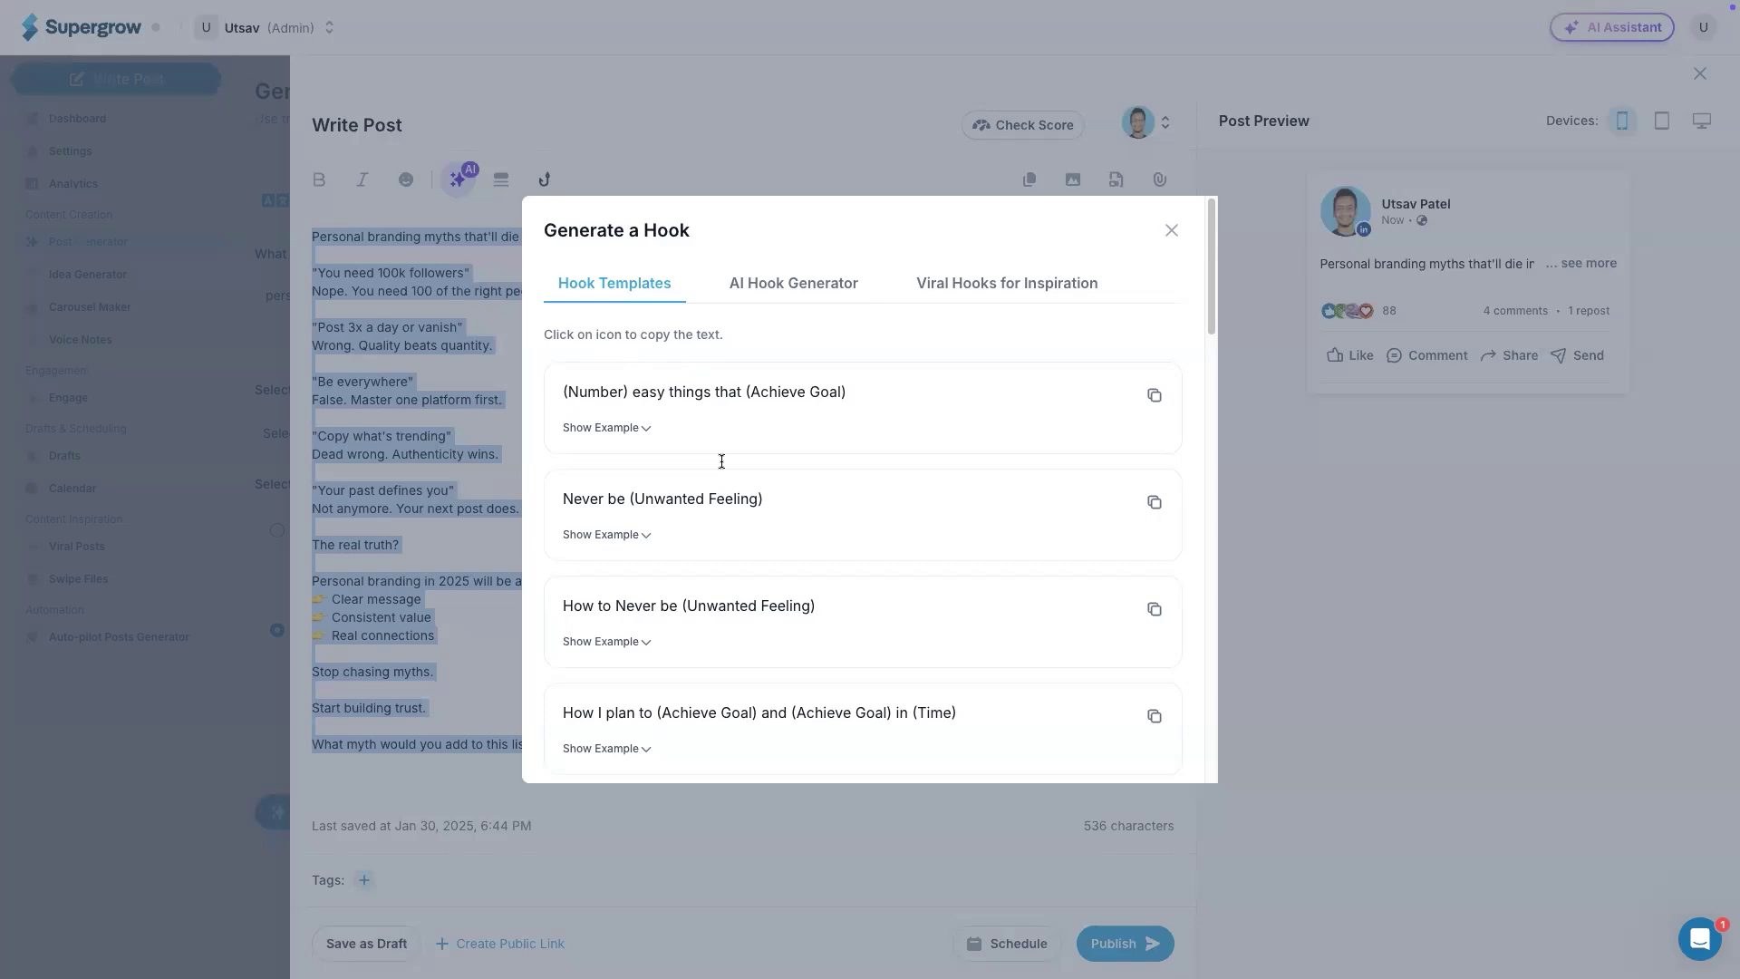
pyautogui.scroll(-3, 721, 461)
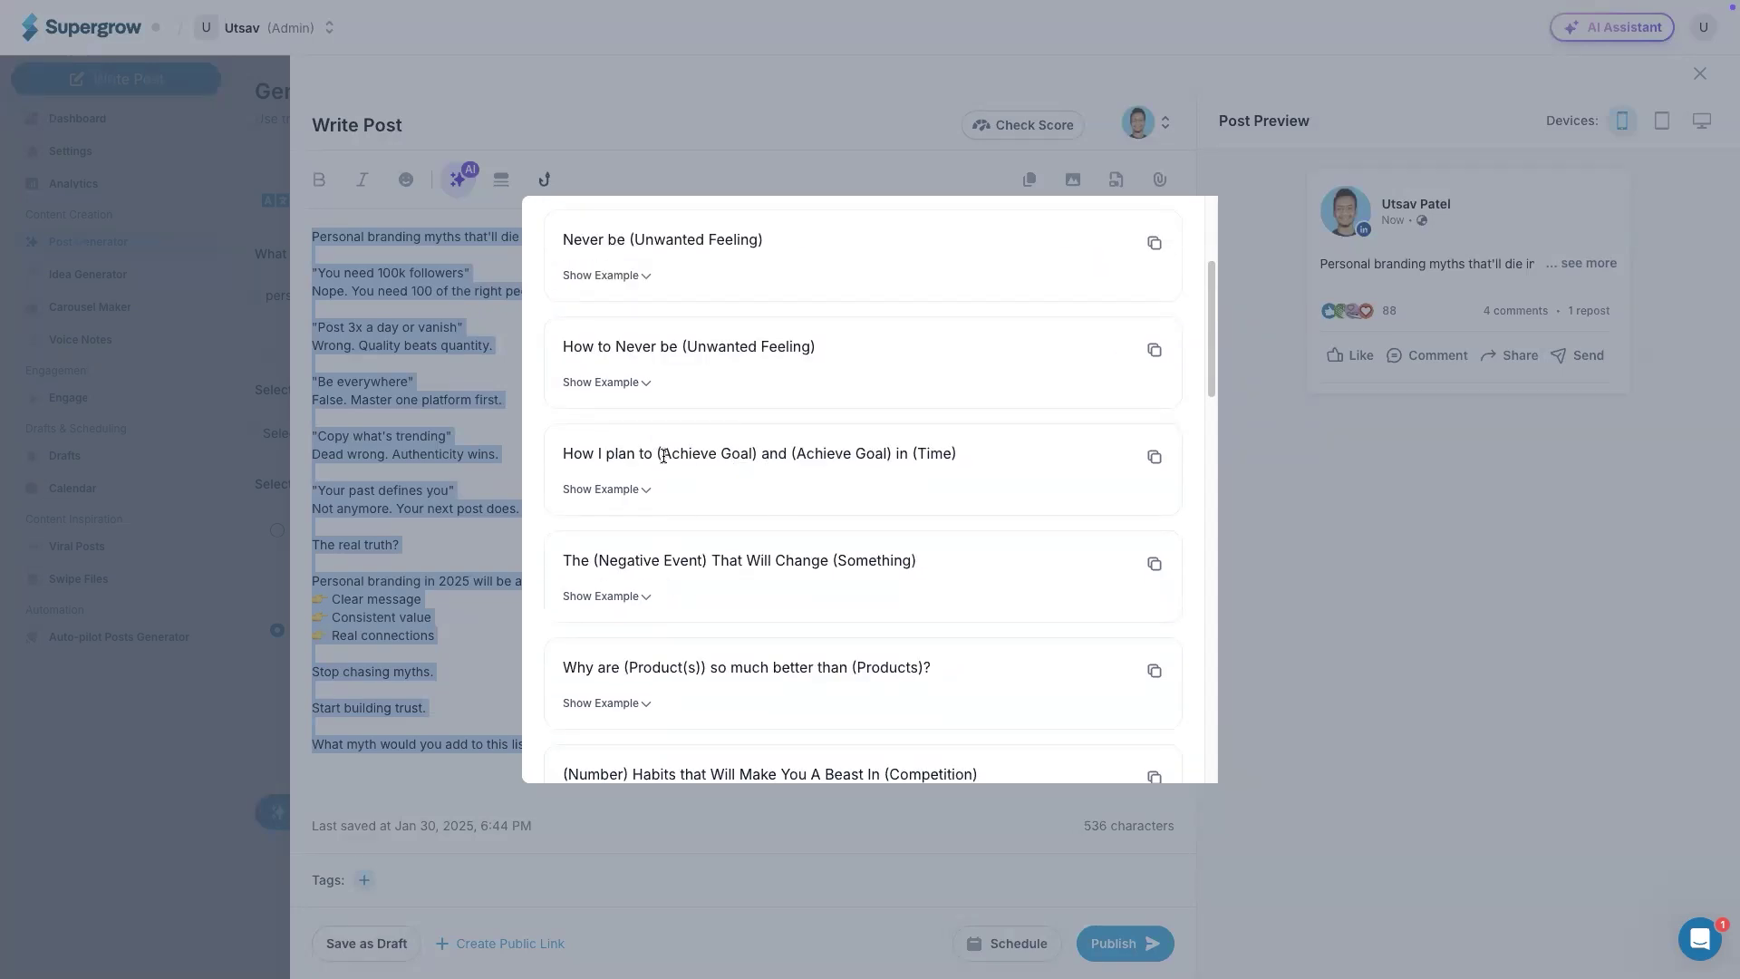
pyautogui.scroll(3, 707, 497)
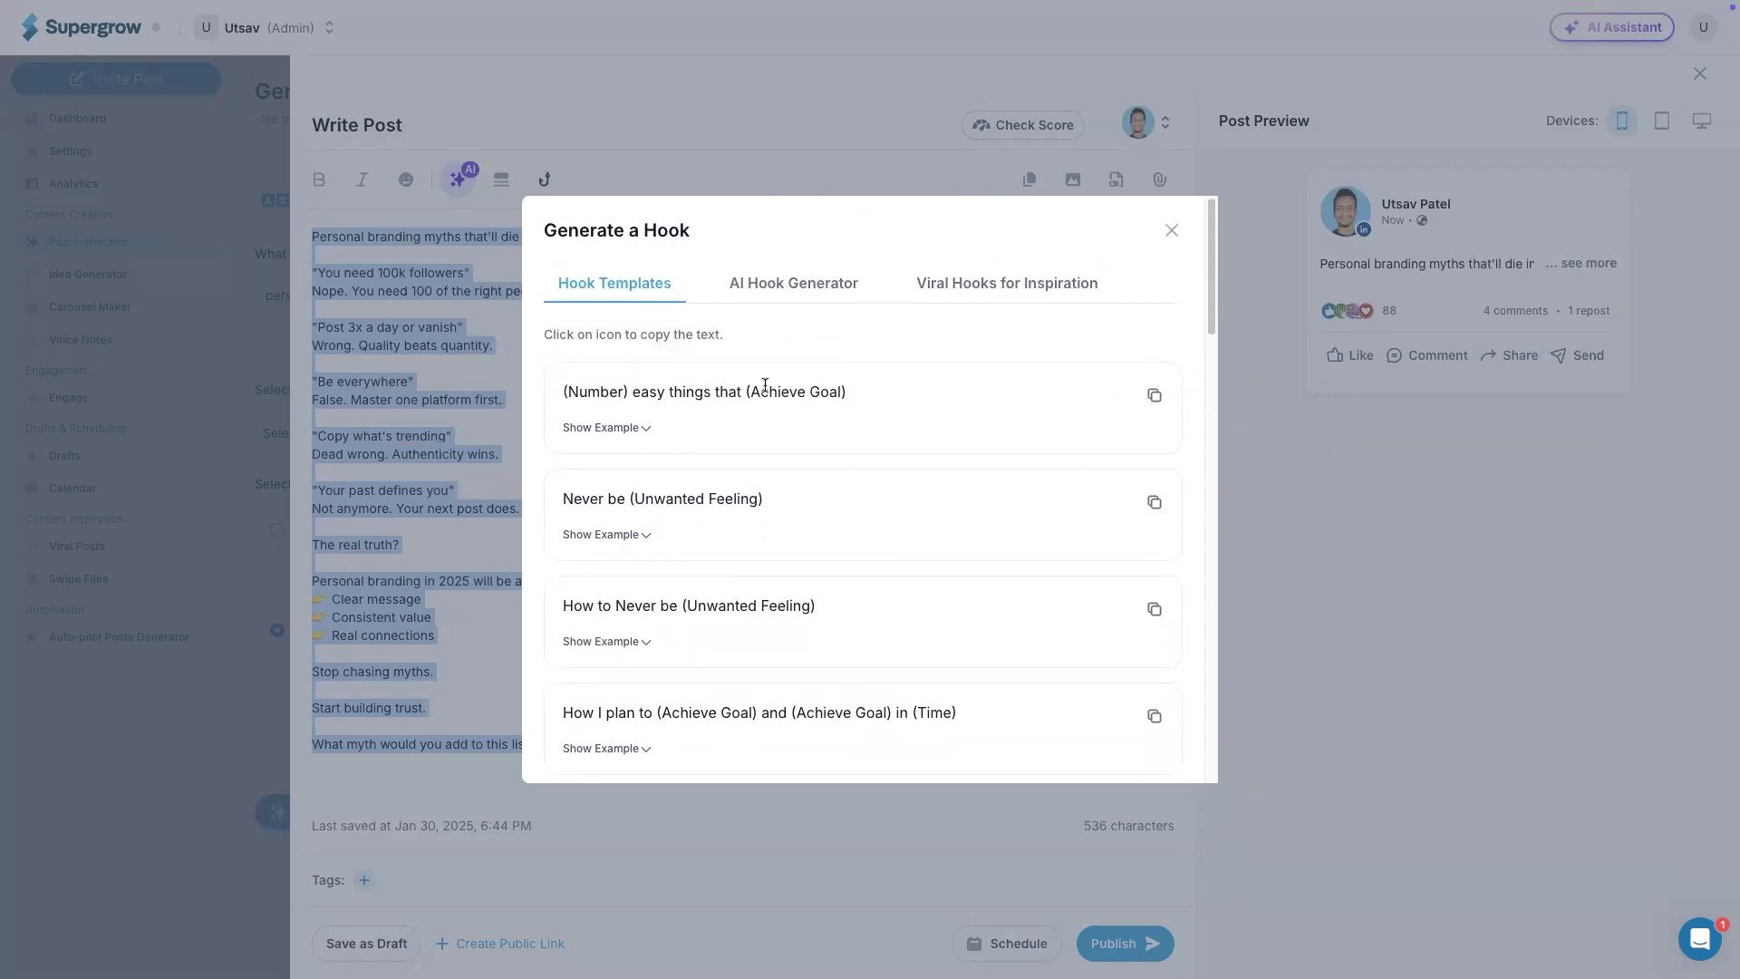
pyautogui.click(800, 293)
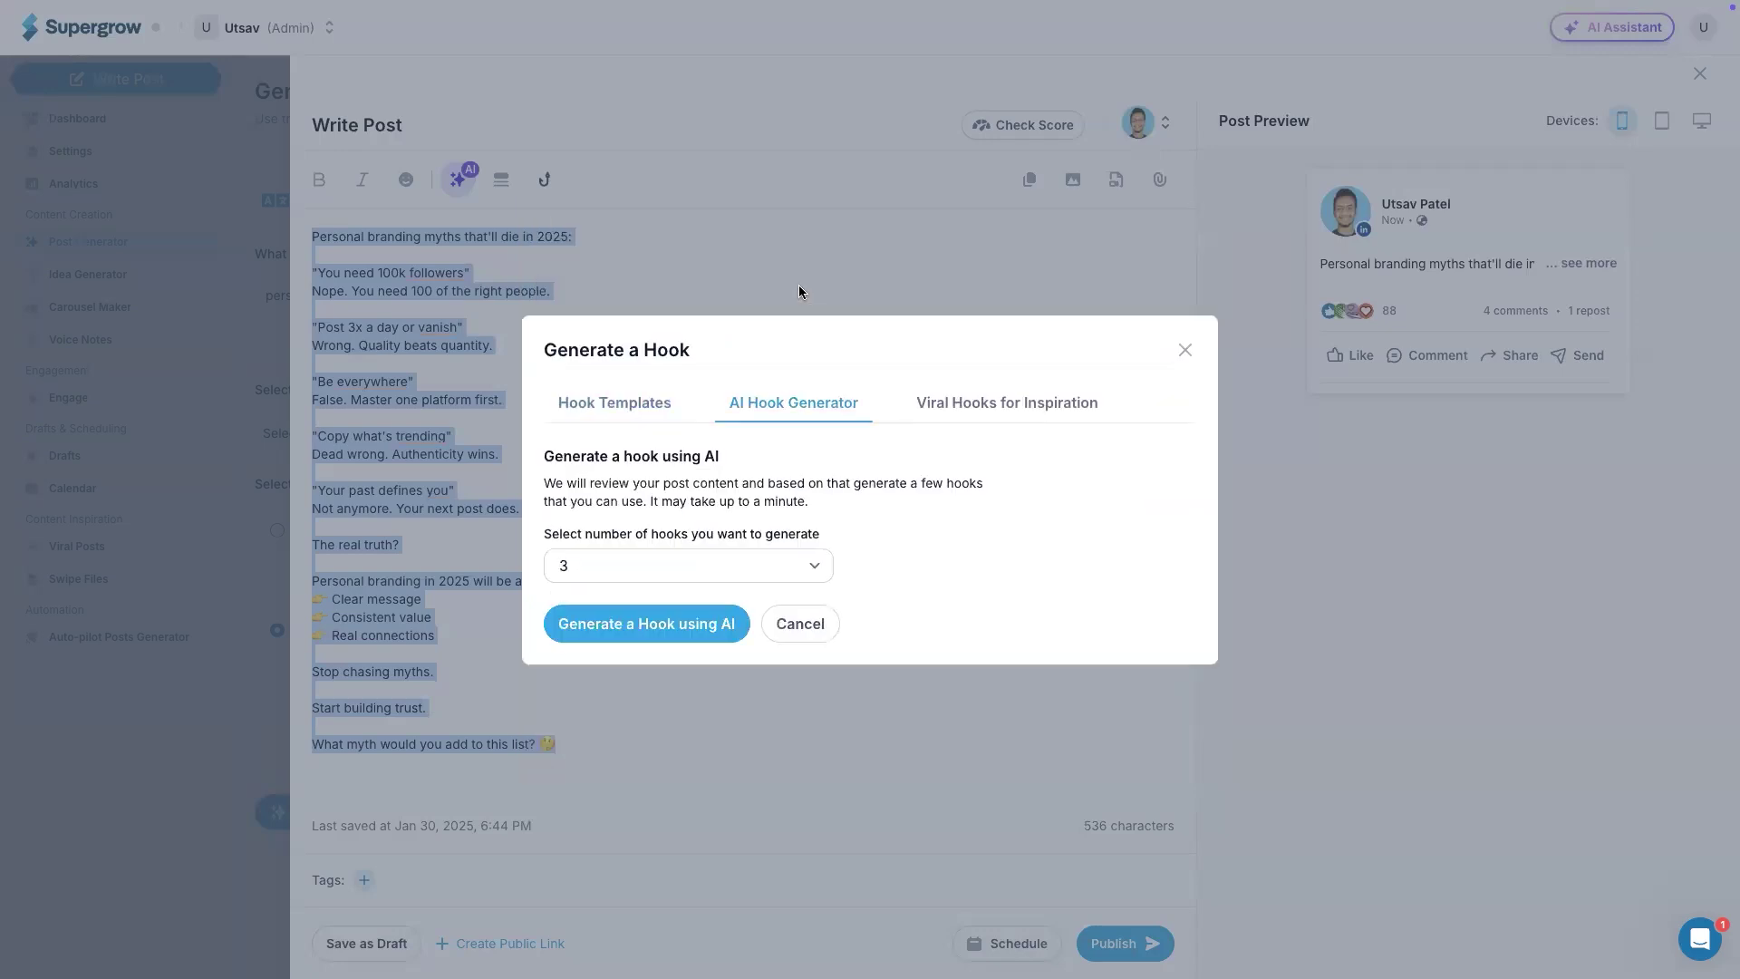
pyautogui.click(662, 622)
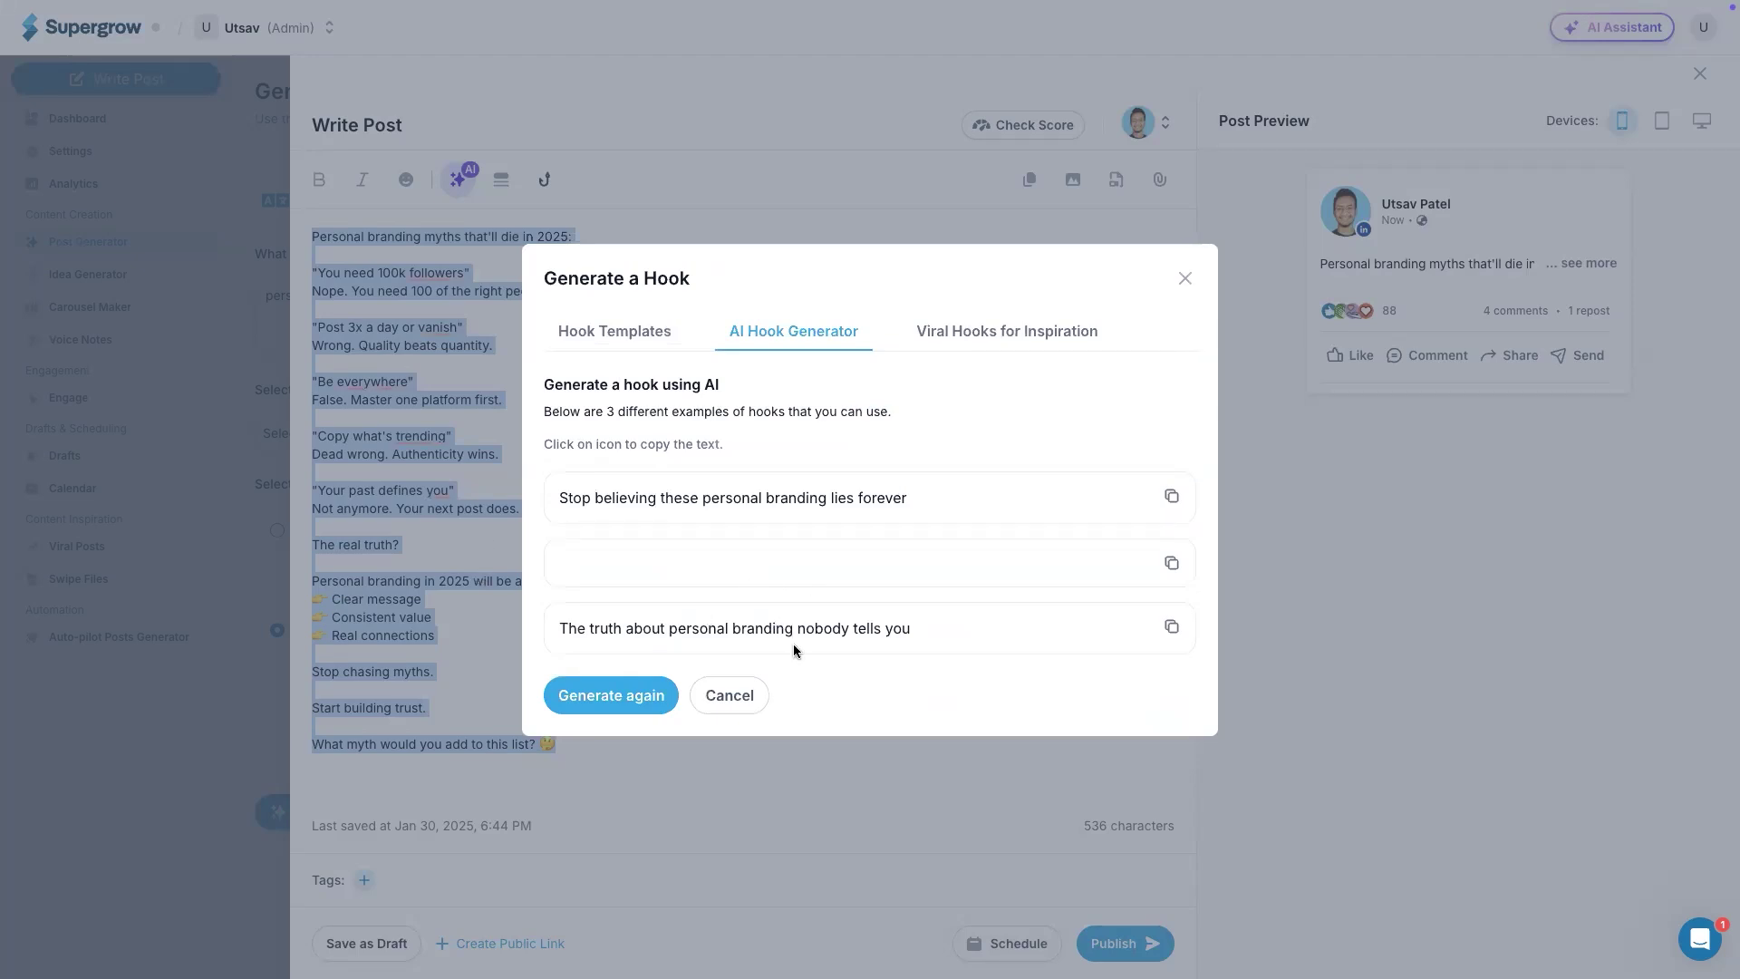
pyautogui.click(1002, 333)
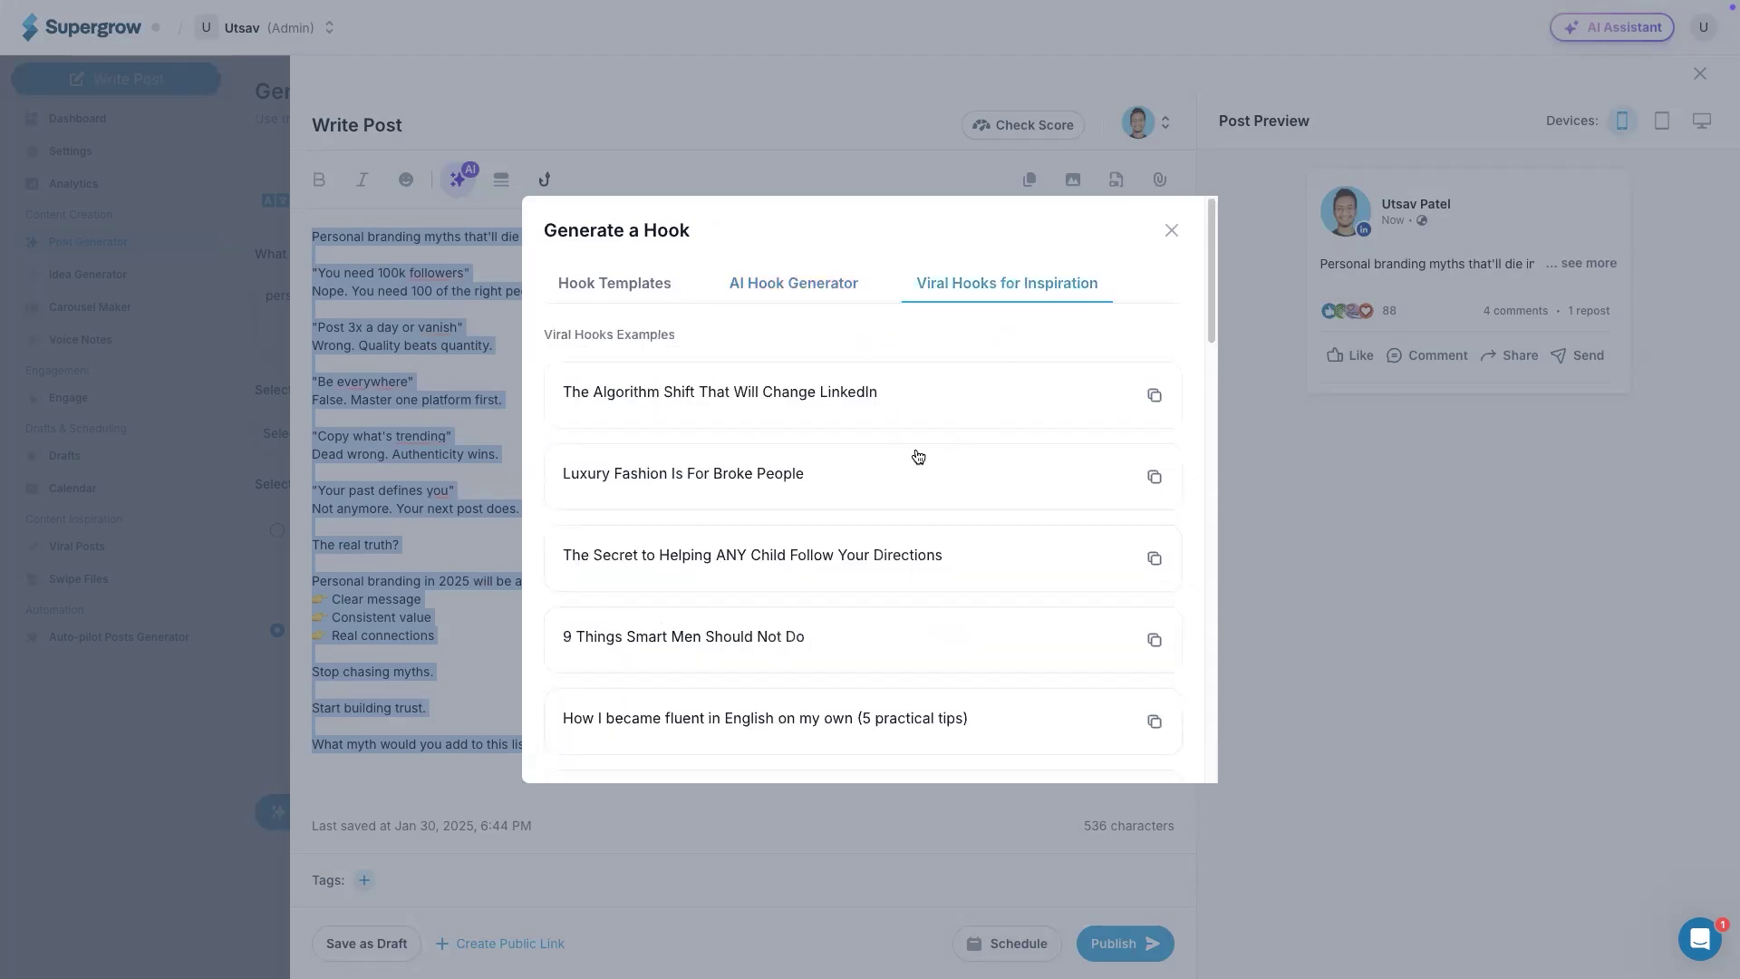
pyautogui.scroll(-10, 932, 458)
pyautogui.scroll(10, 979, 418)
pyautogui.click(1172, 230)
pyautogui.click(633, 573)
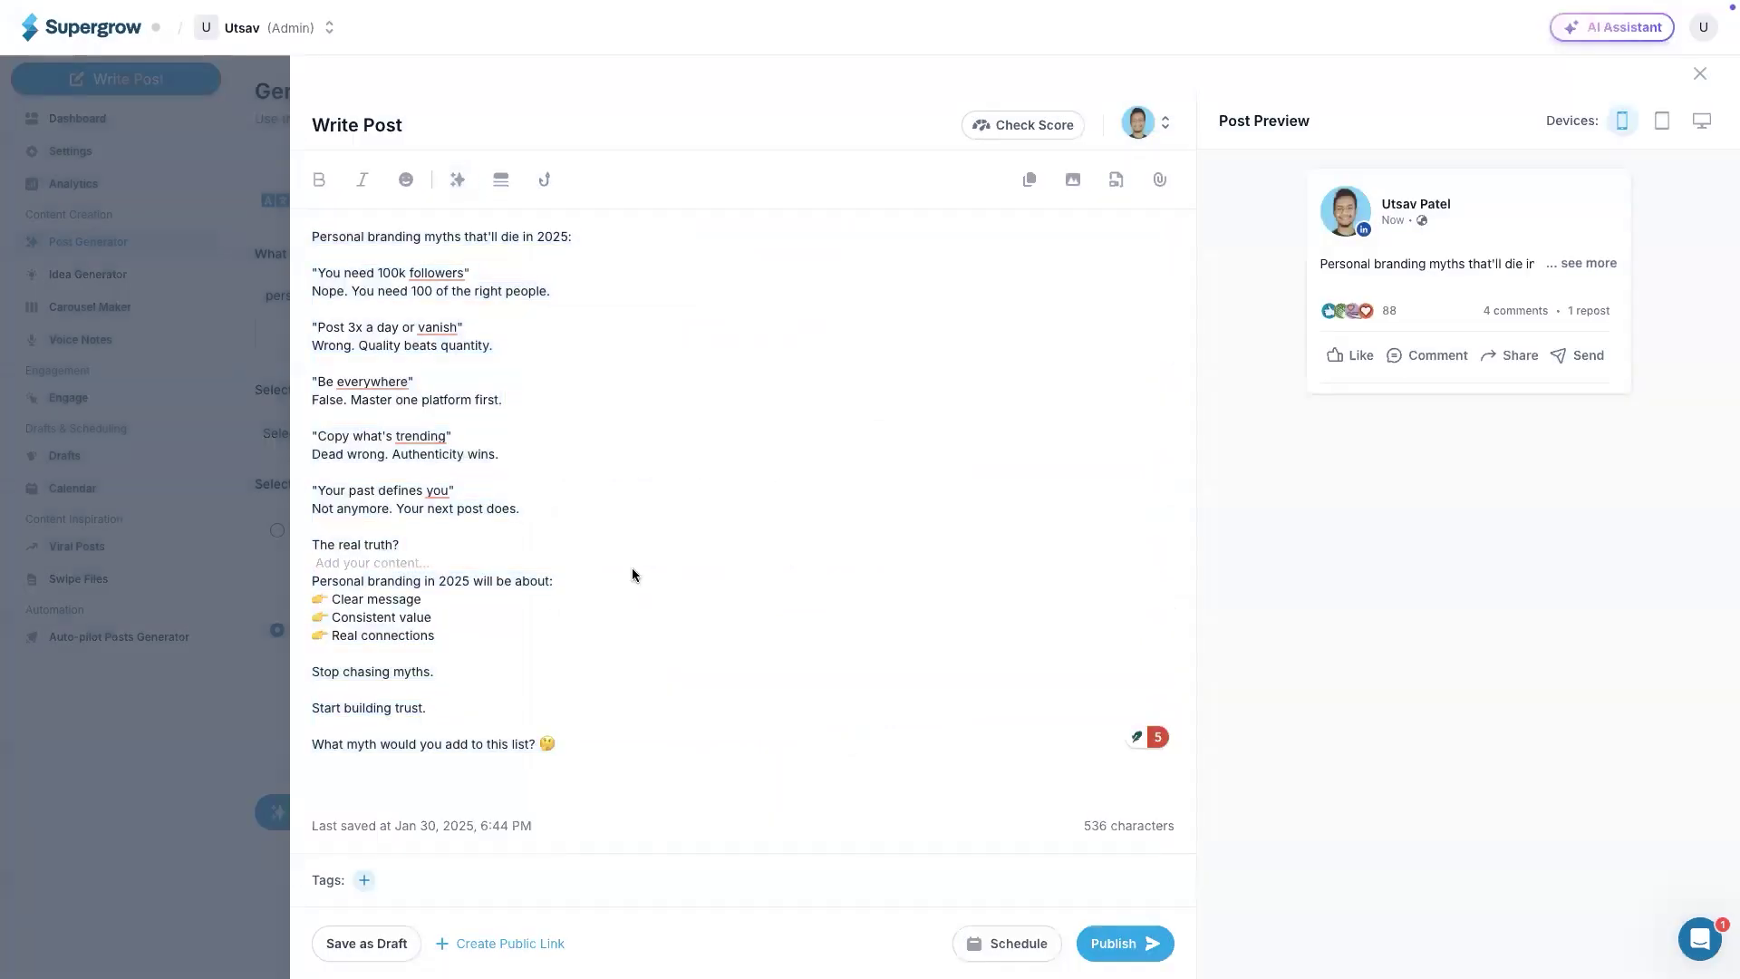
# Step: Preview the Schedule Post date and Auto-plug options, cancel without scheduling, and close the editor
pyautogui.click(1006, 944)
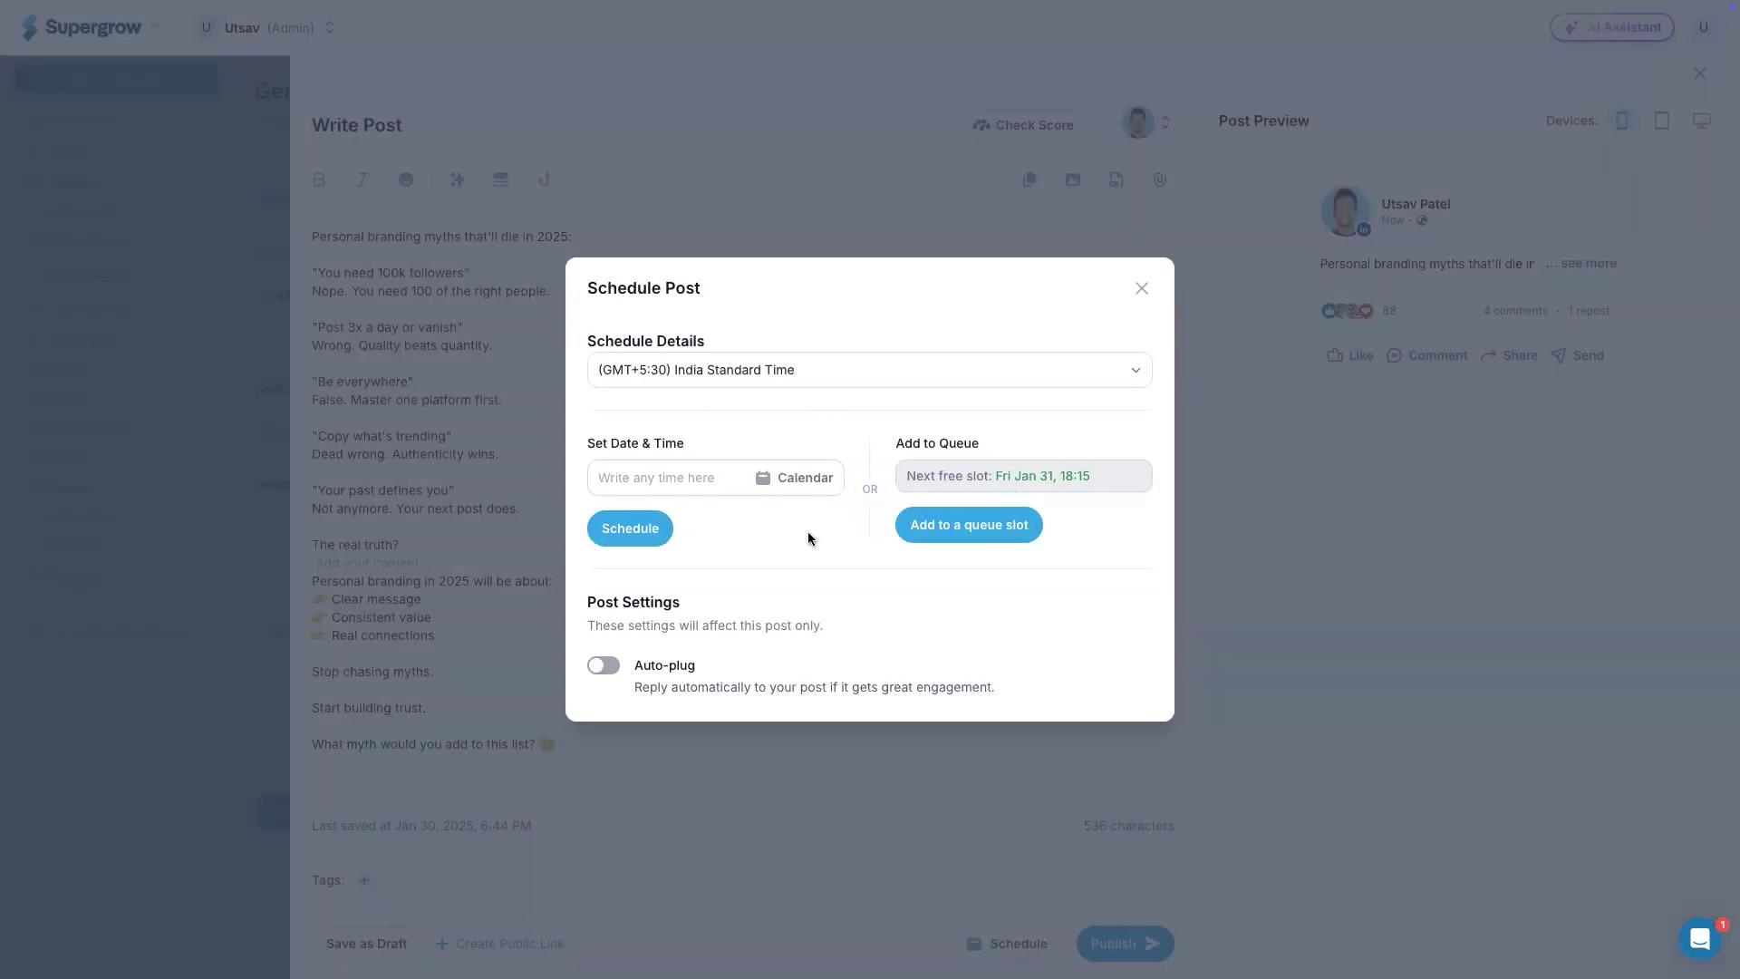
pyautogui.click(674, 478)
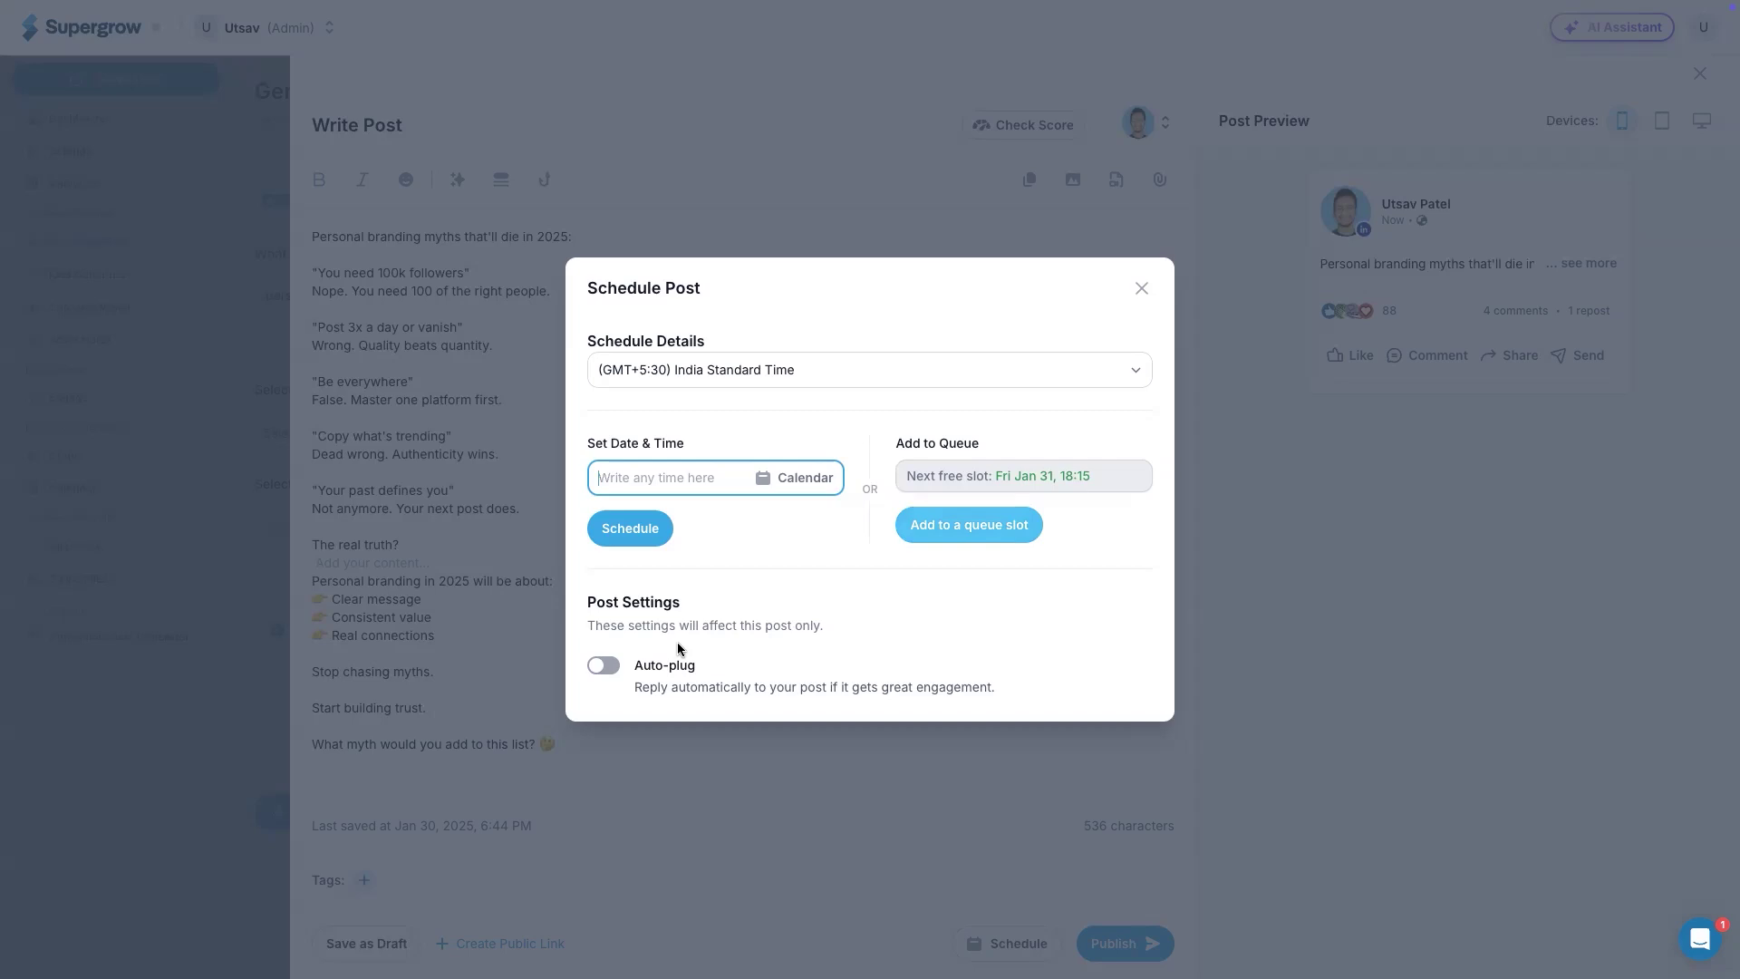
pyautogui.click(603, 666)
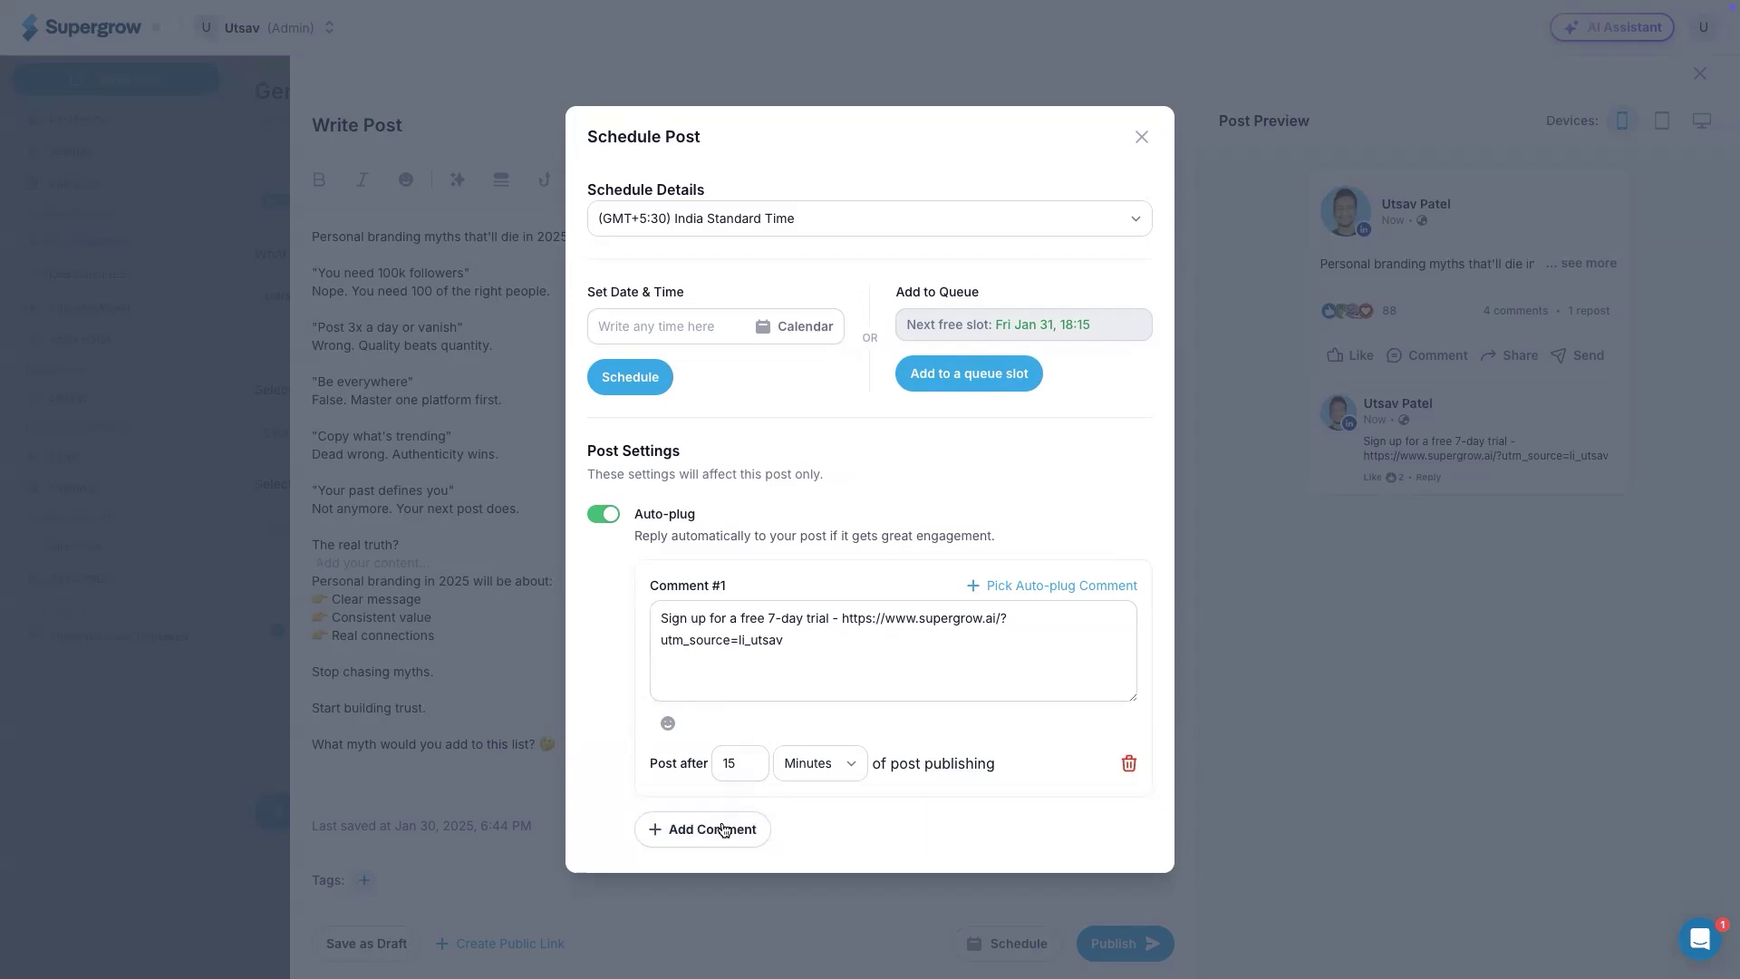
pyautogui.click(728, 767)
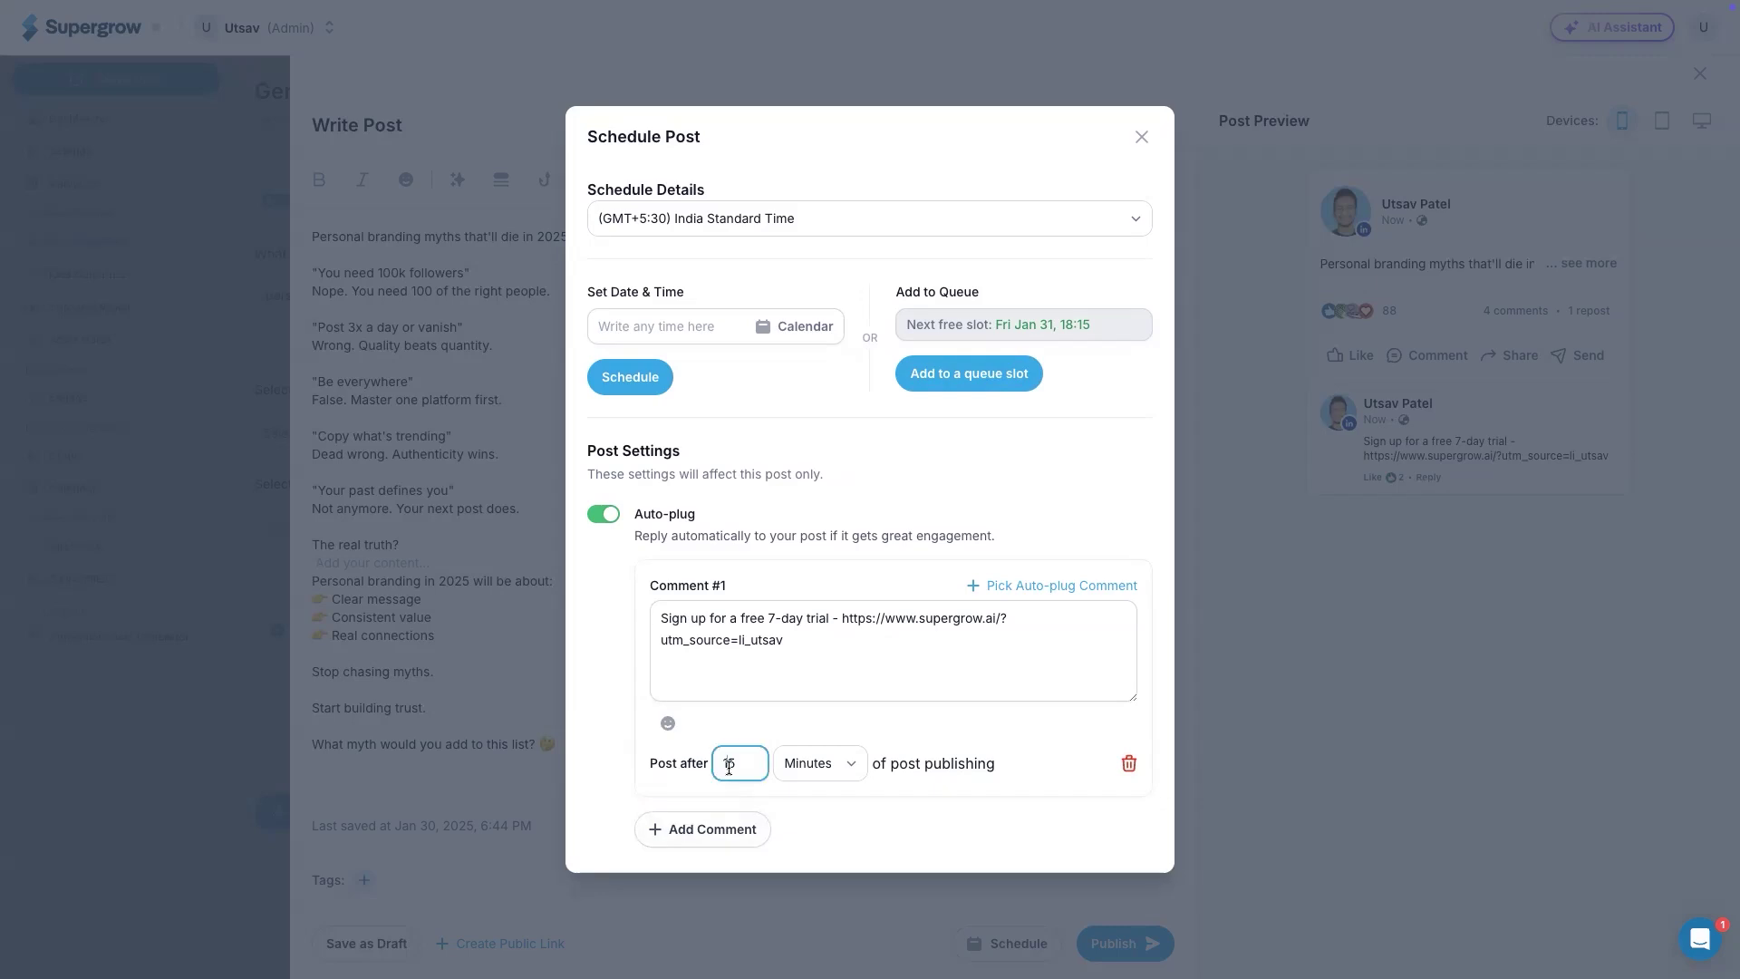
pyautogui.click(604, 517)
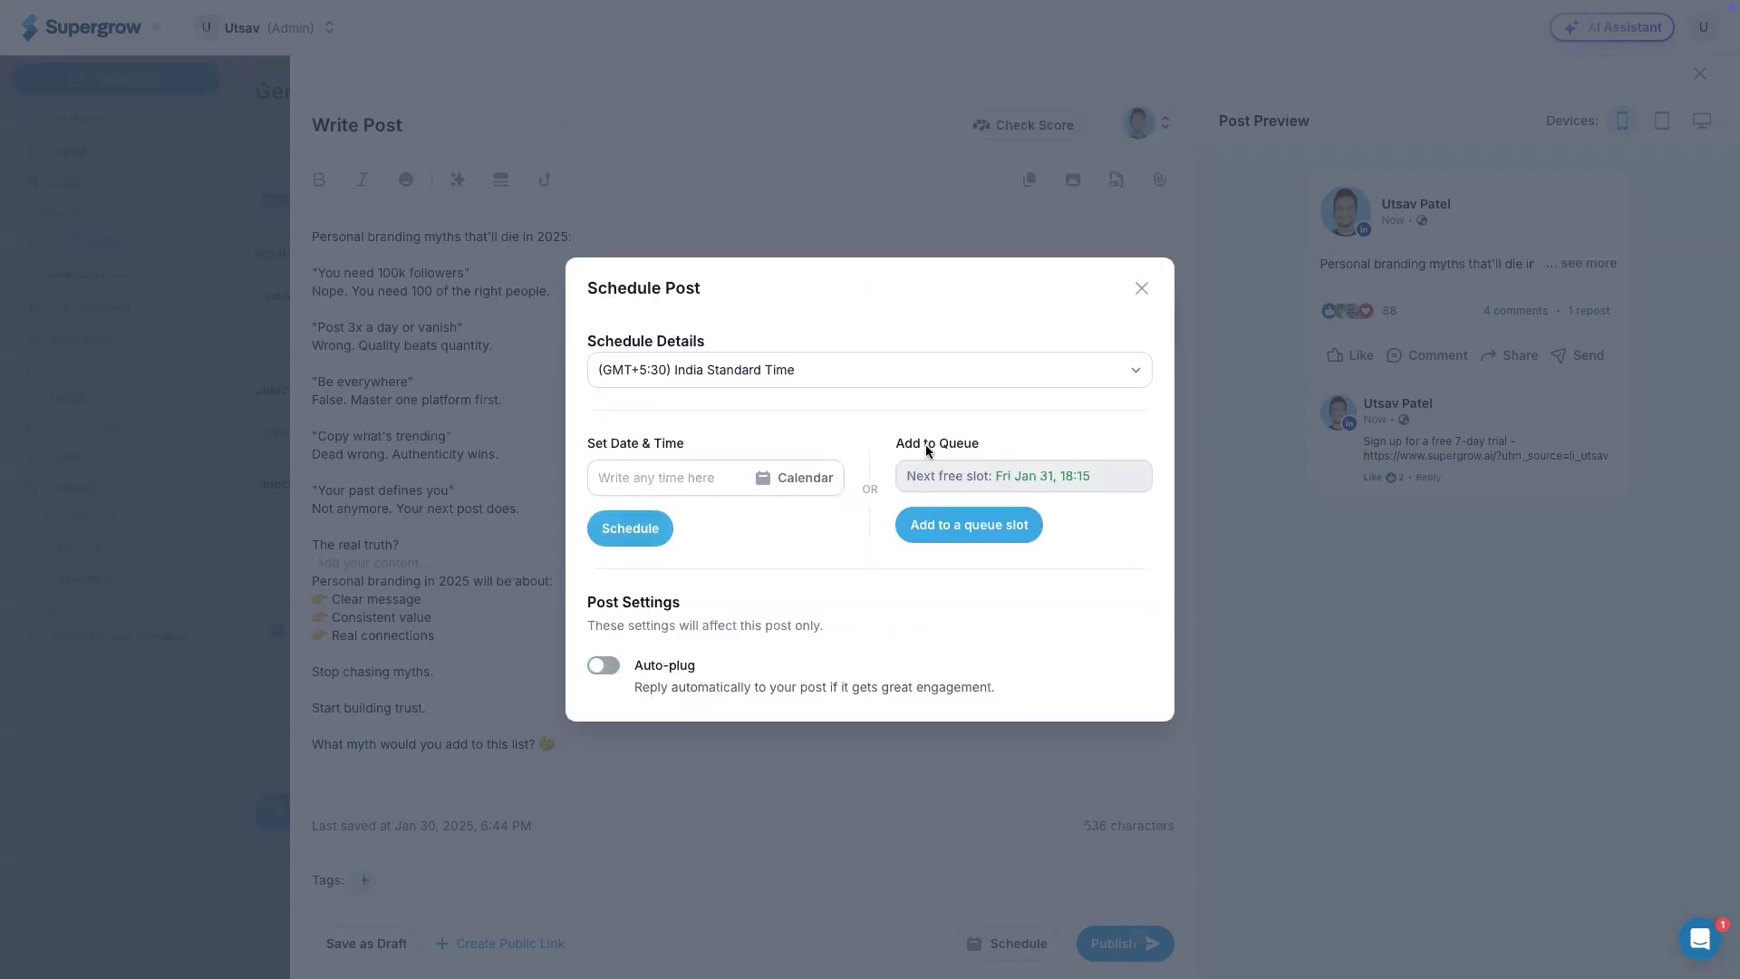
pyautogui.click(1141, 283)
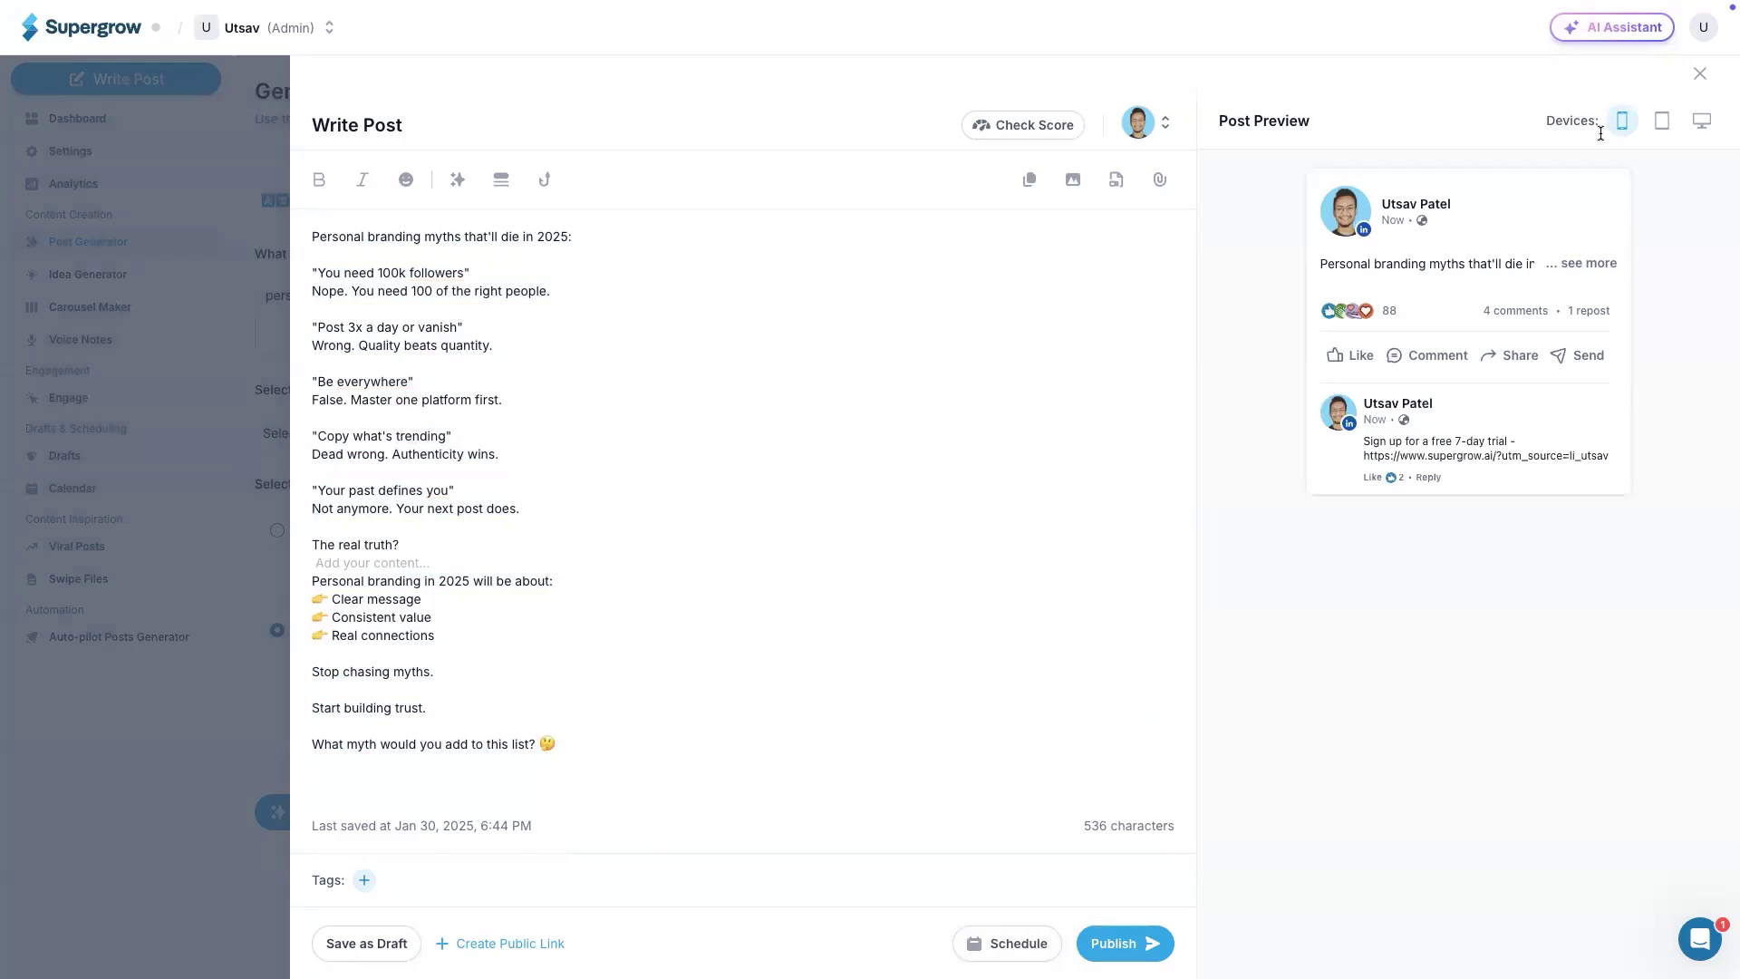
pyautogui.click(1699, 75)
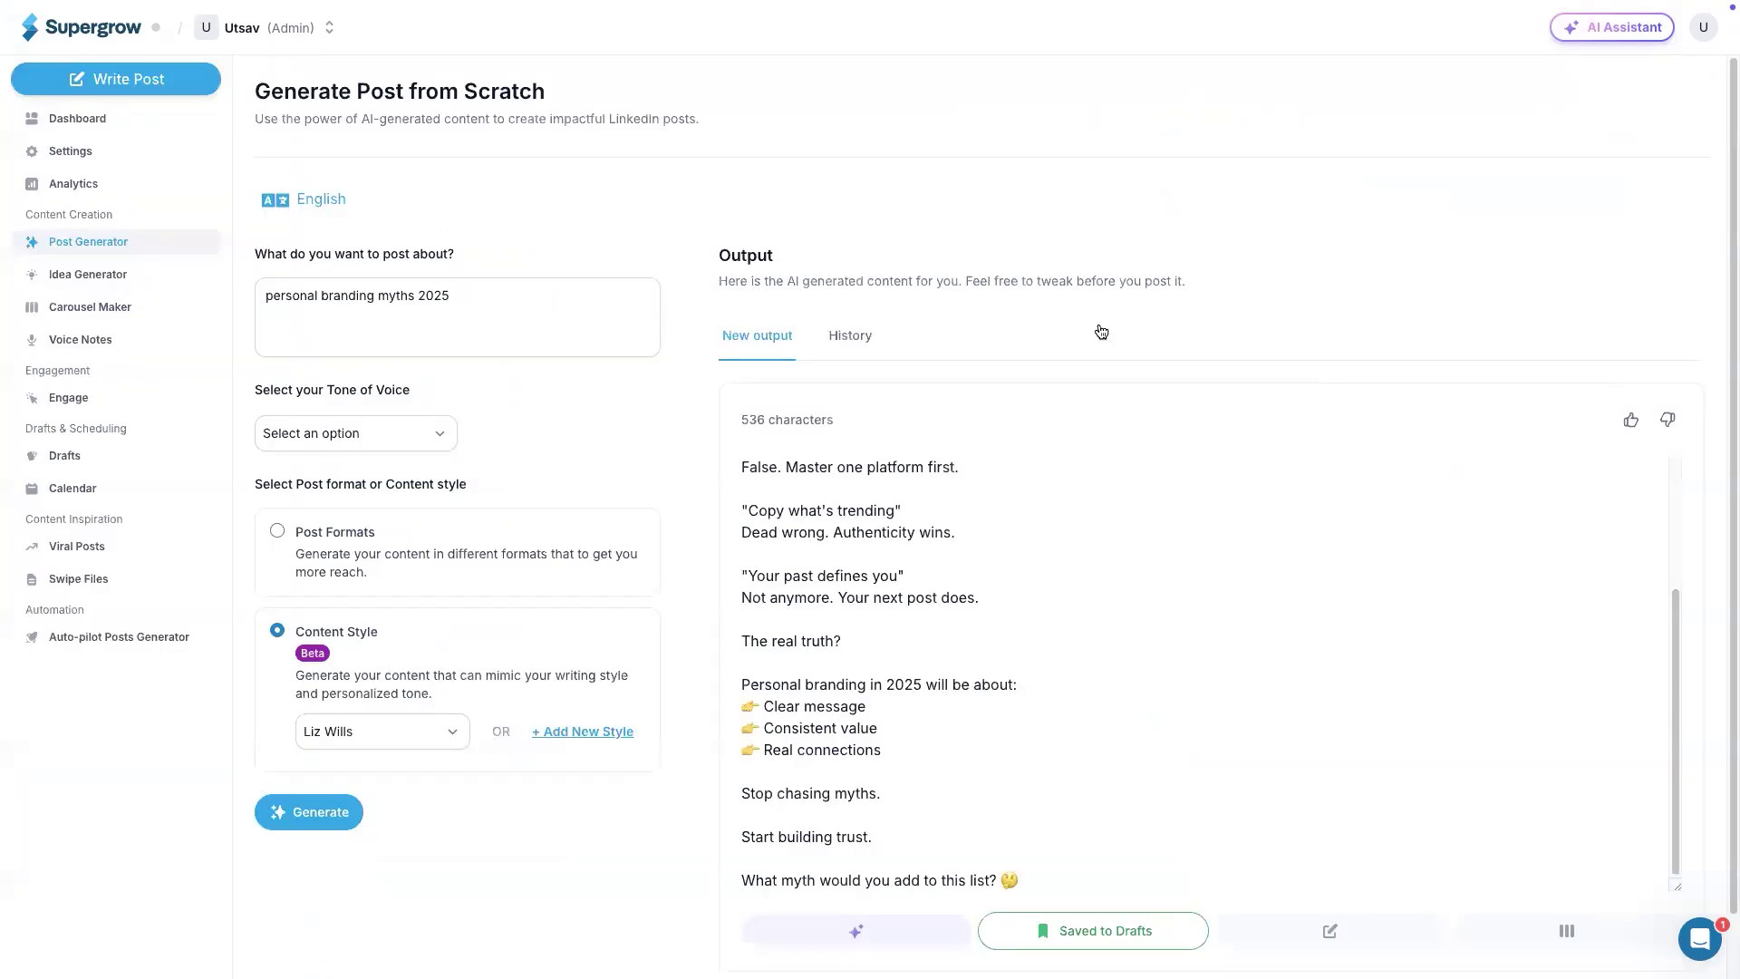
# Step: Generate LinkedIn post ideas for the topic 'deepseek' in the Idea Generator
pyautogui.click(112, 277)
pyautogui.click(408, 334)
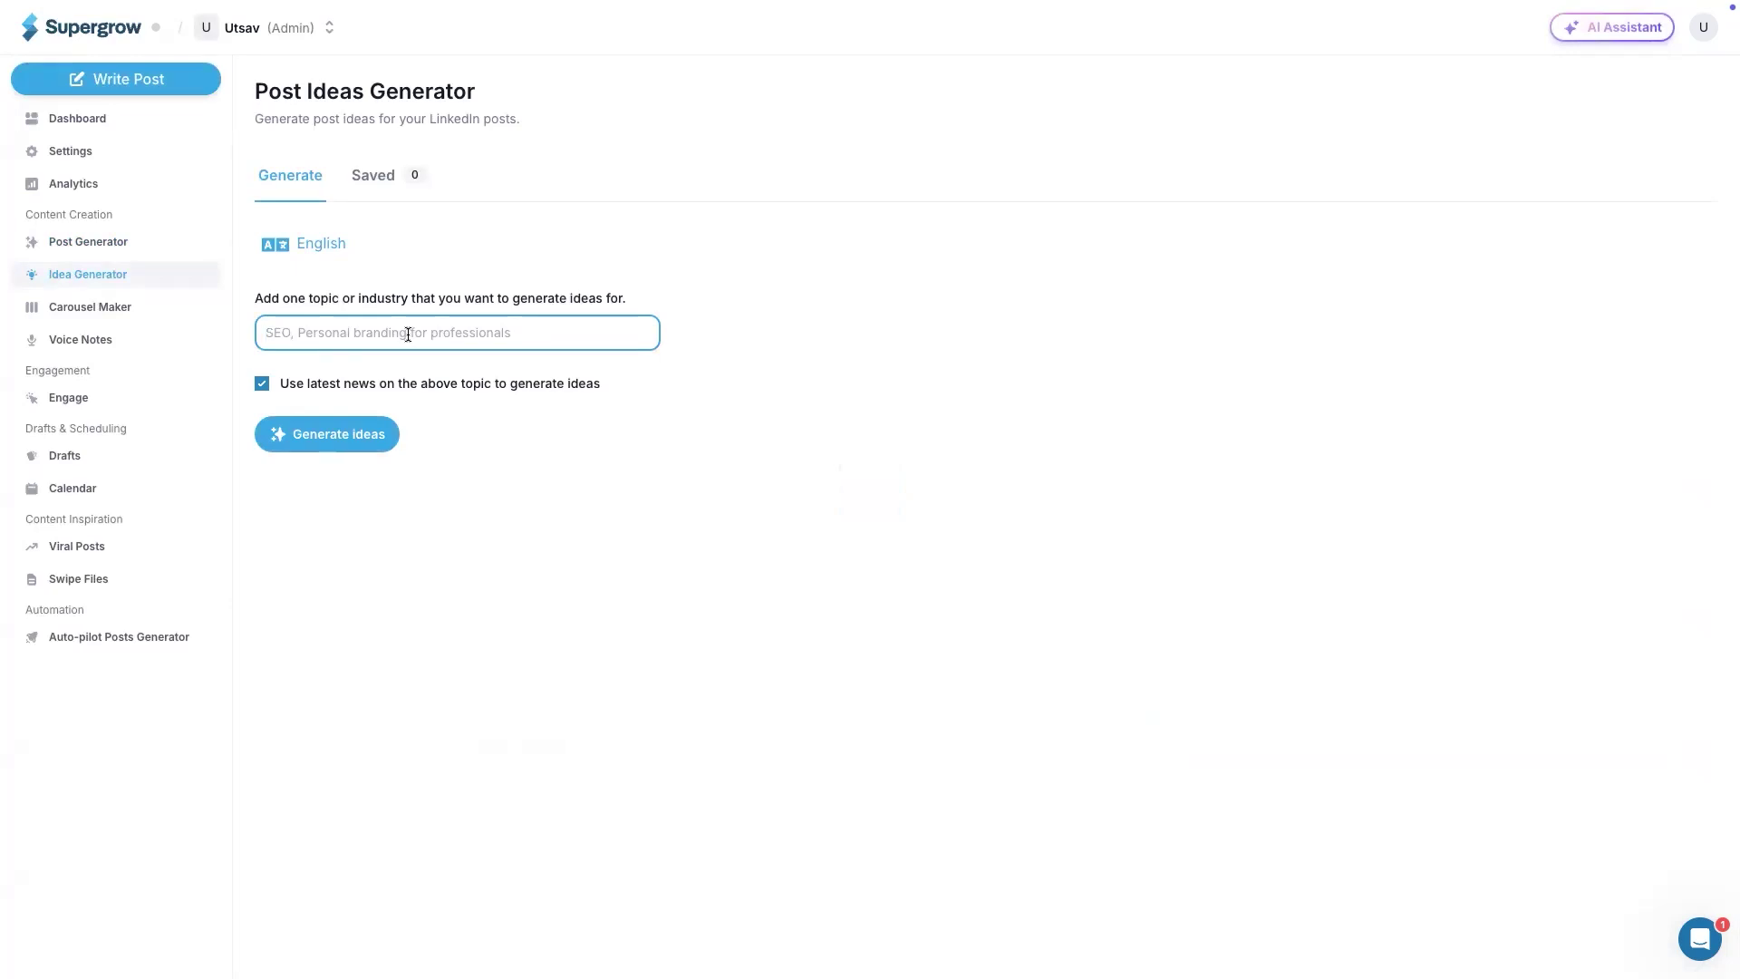
pyautogui.write('deepseek')
pyautogui.click(352, 423)
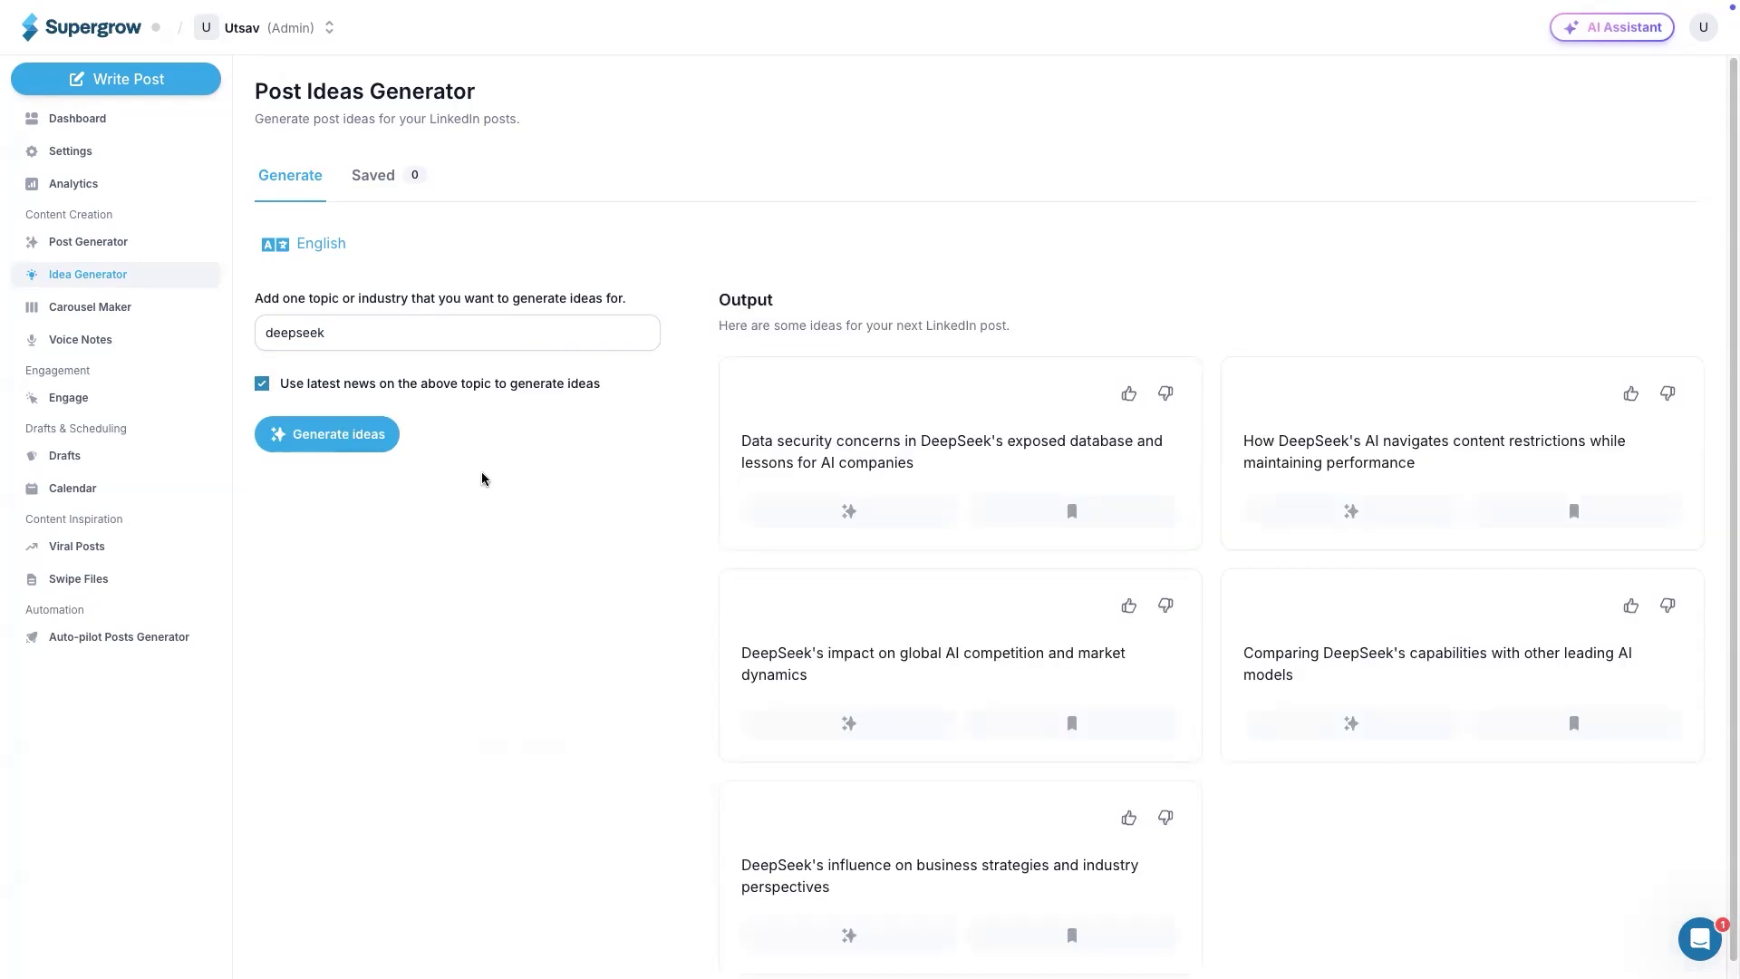
# Step: Look through the generated deepseek ideas, then go to the Carousel Maker templates
pyautogui.click(369, 341)
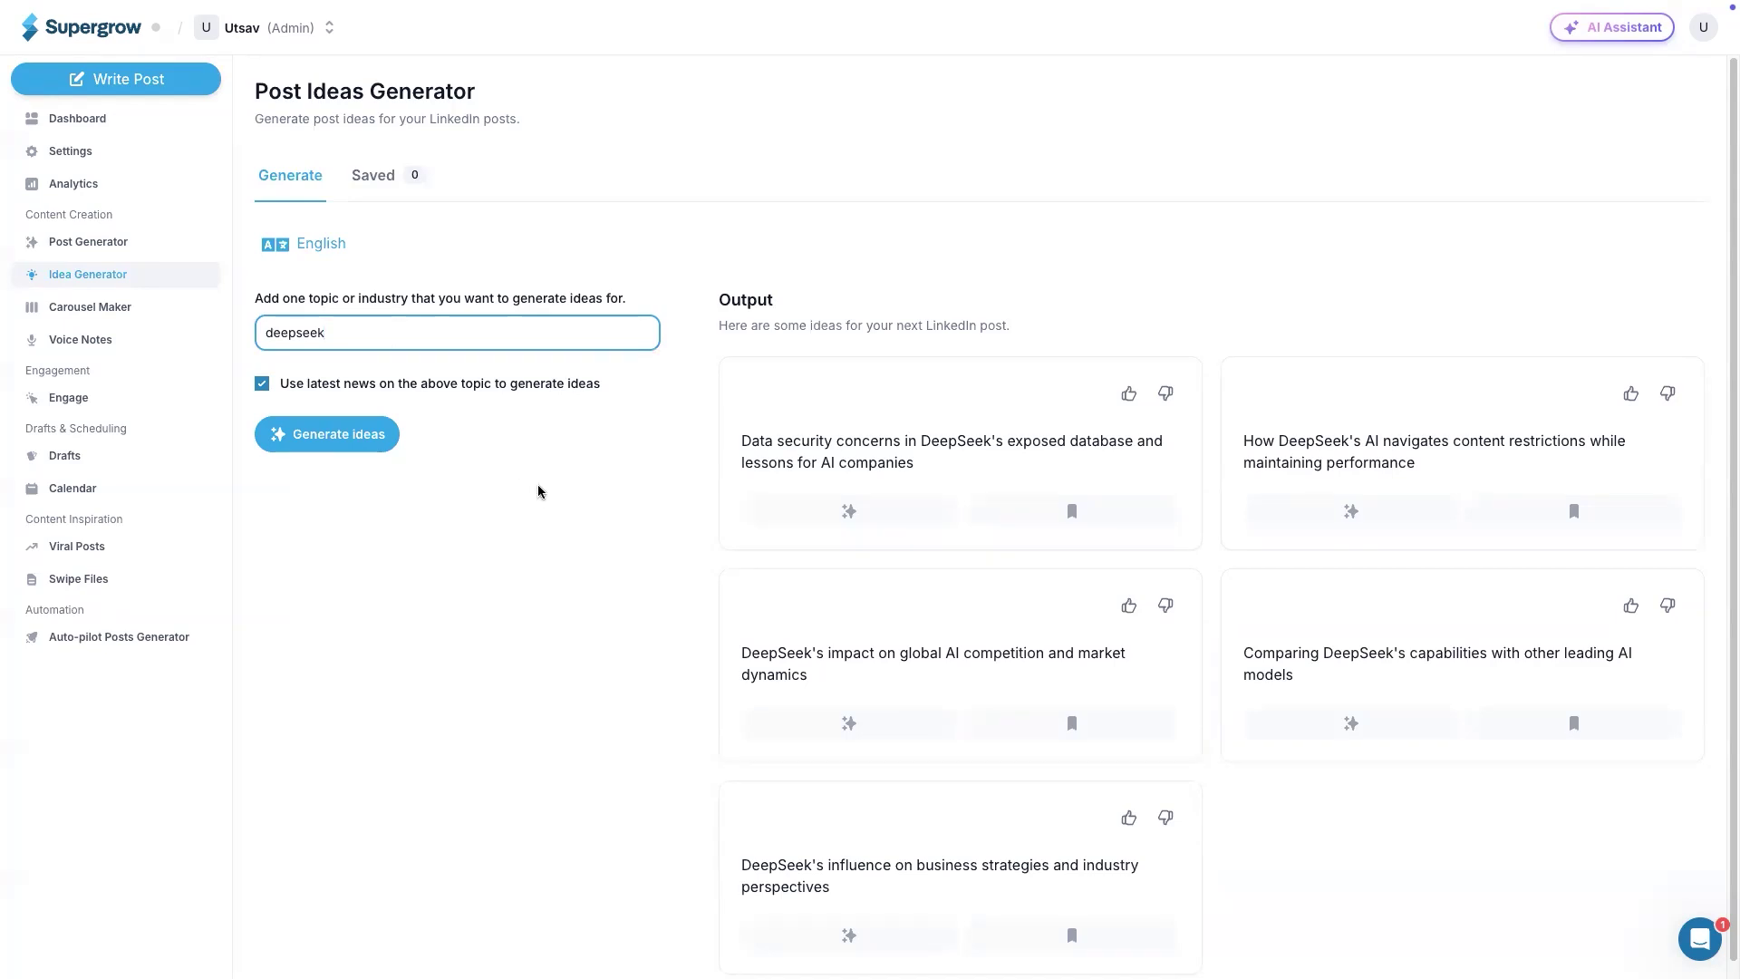
pyautogui.scroll(-1, 537, 491)
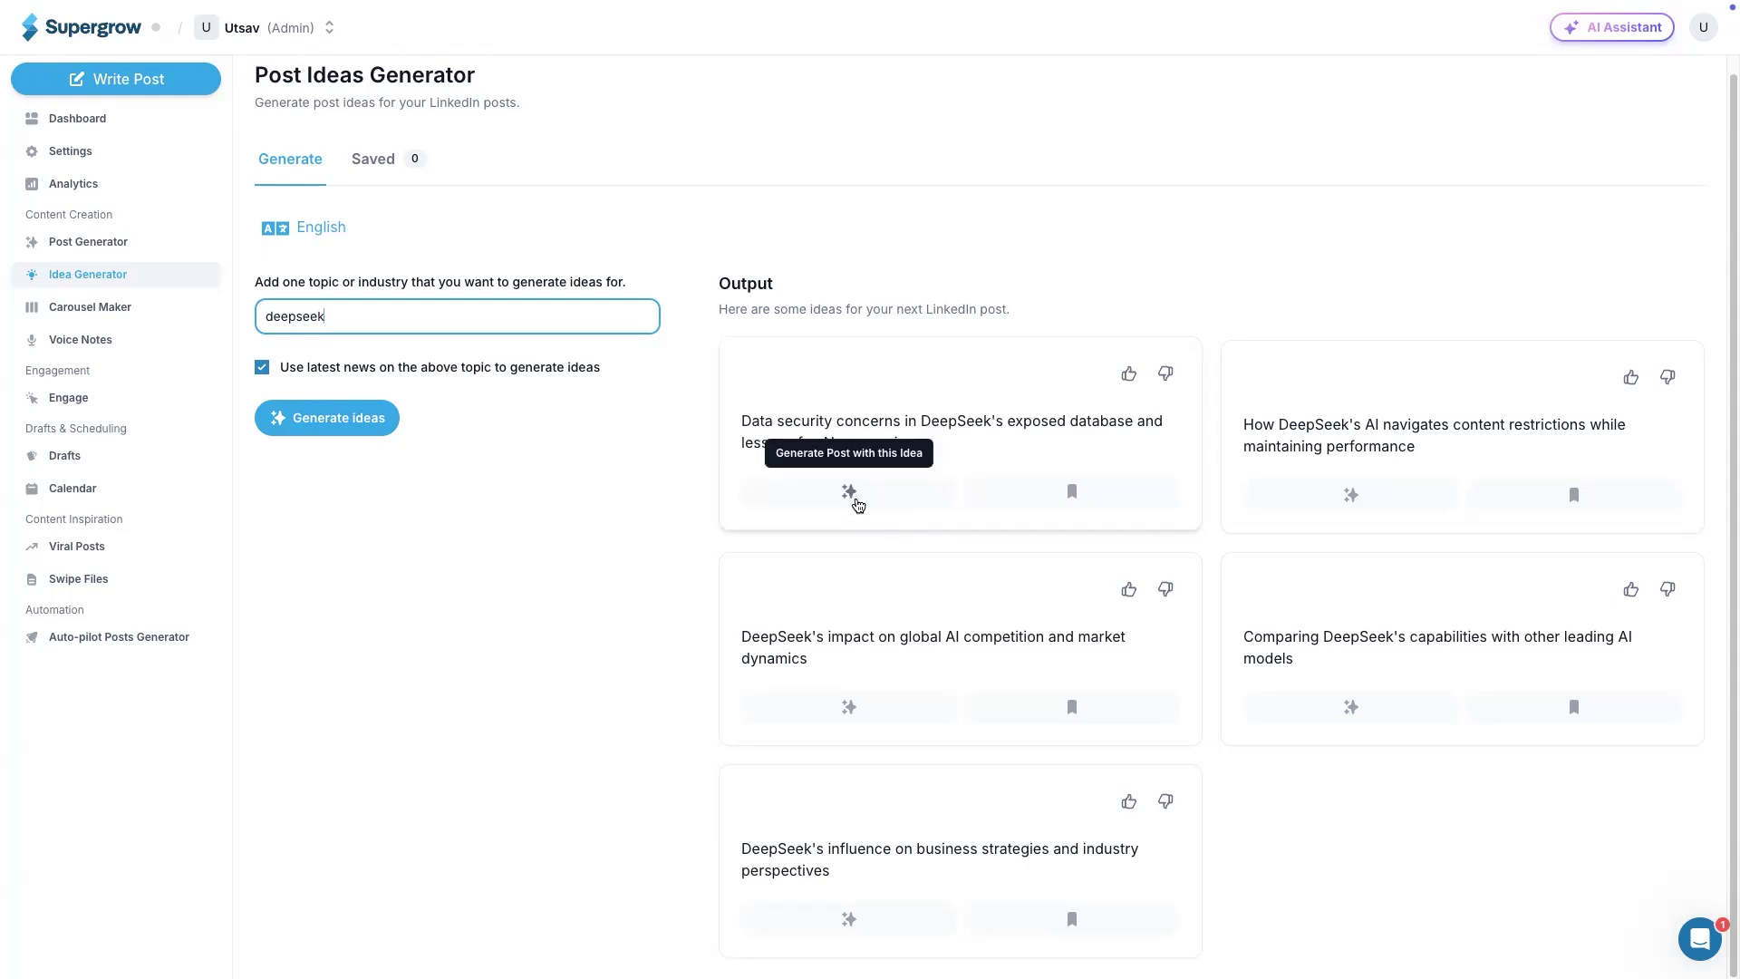
pyautogui.click(119, 315)
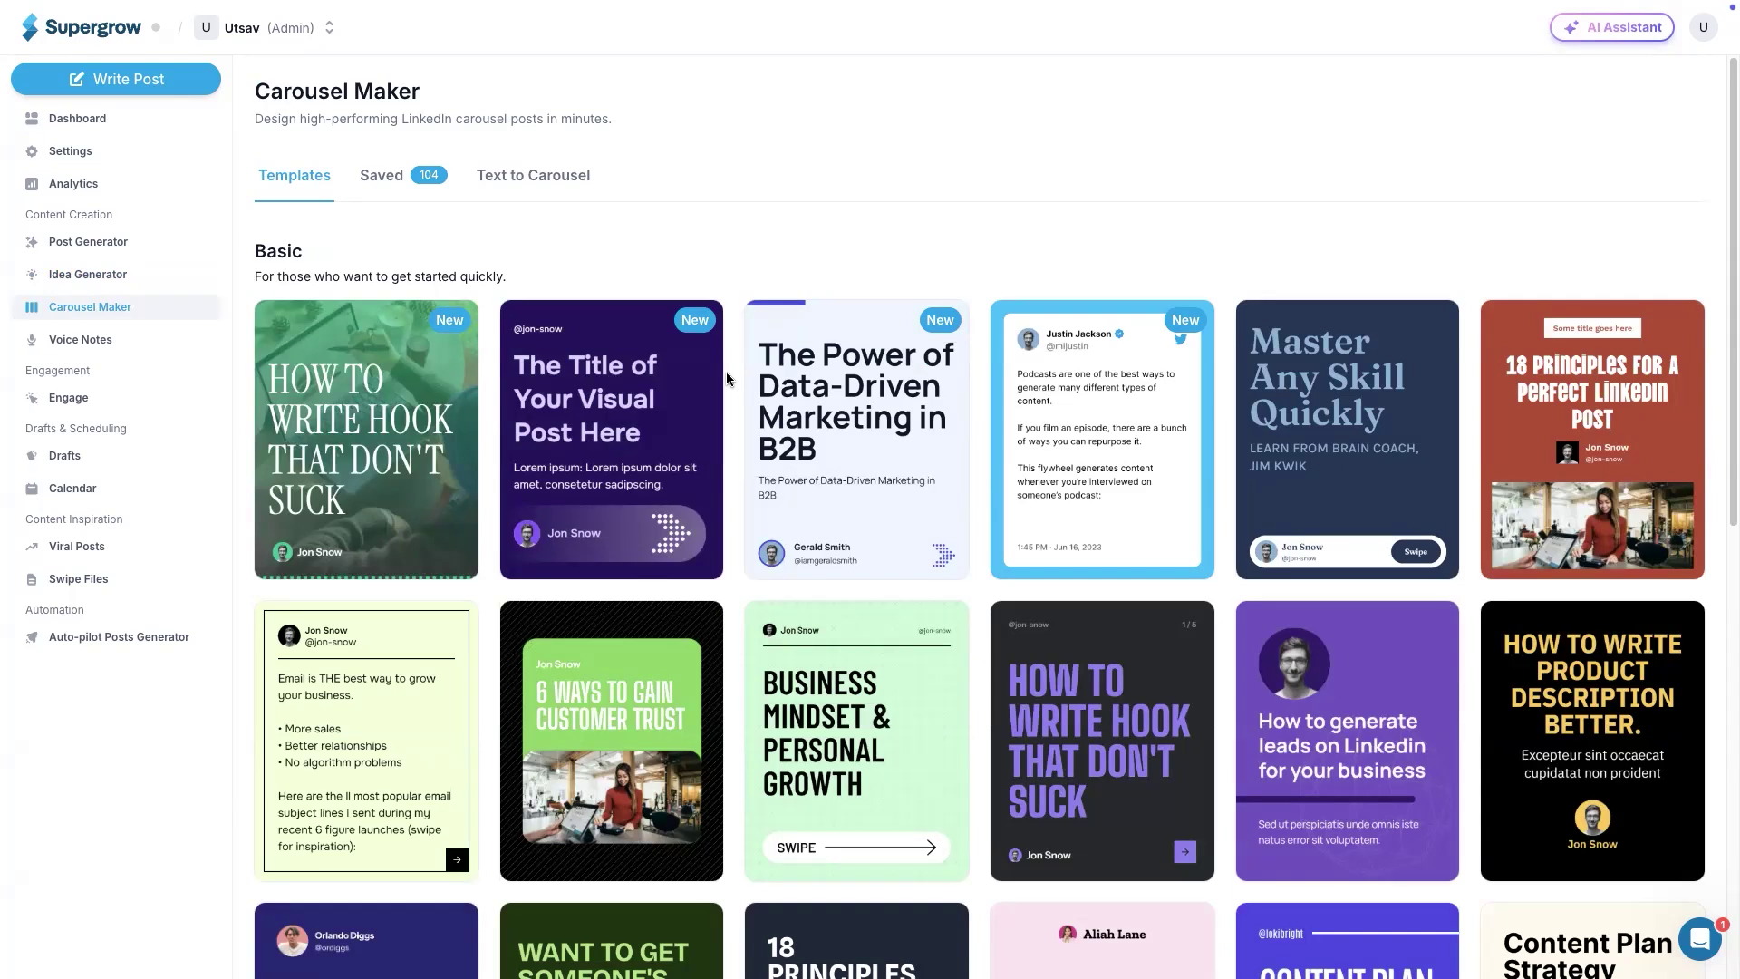
# Step: Scroll the template grid and open the 'Want to get someone's attention online?' carousel template
pyautogui.scroll(-1, 725, 453)
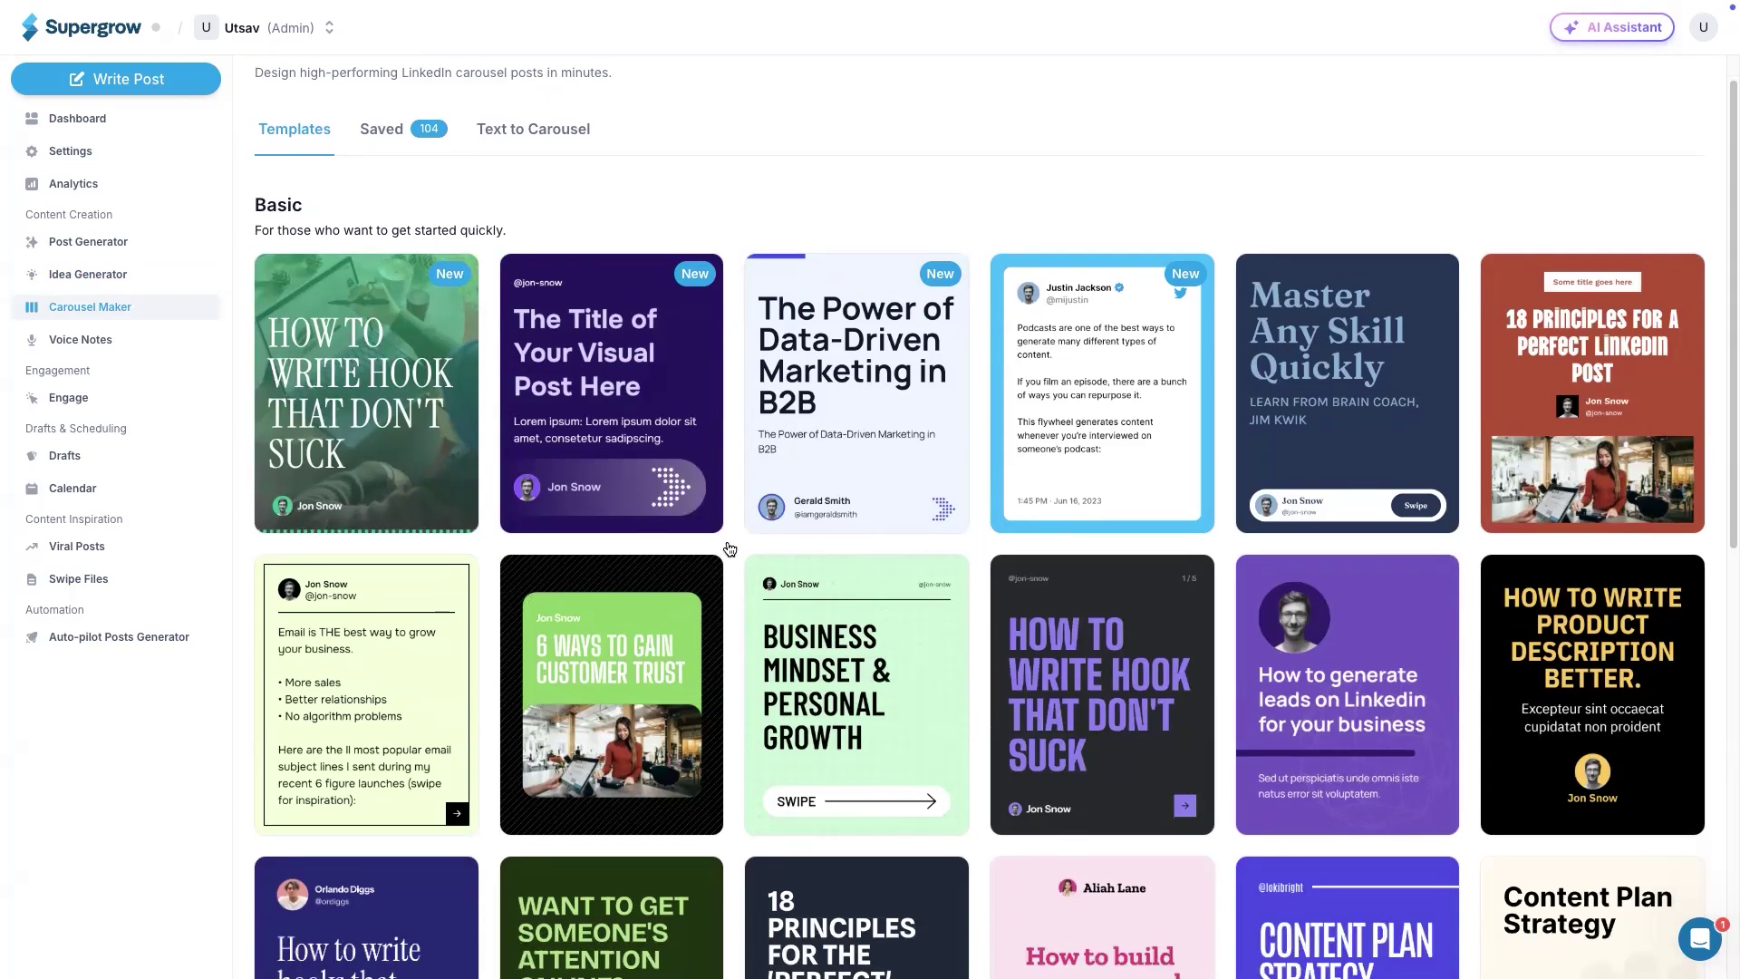
pyautogui.scroll(-2, 725, 548)
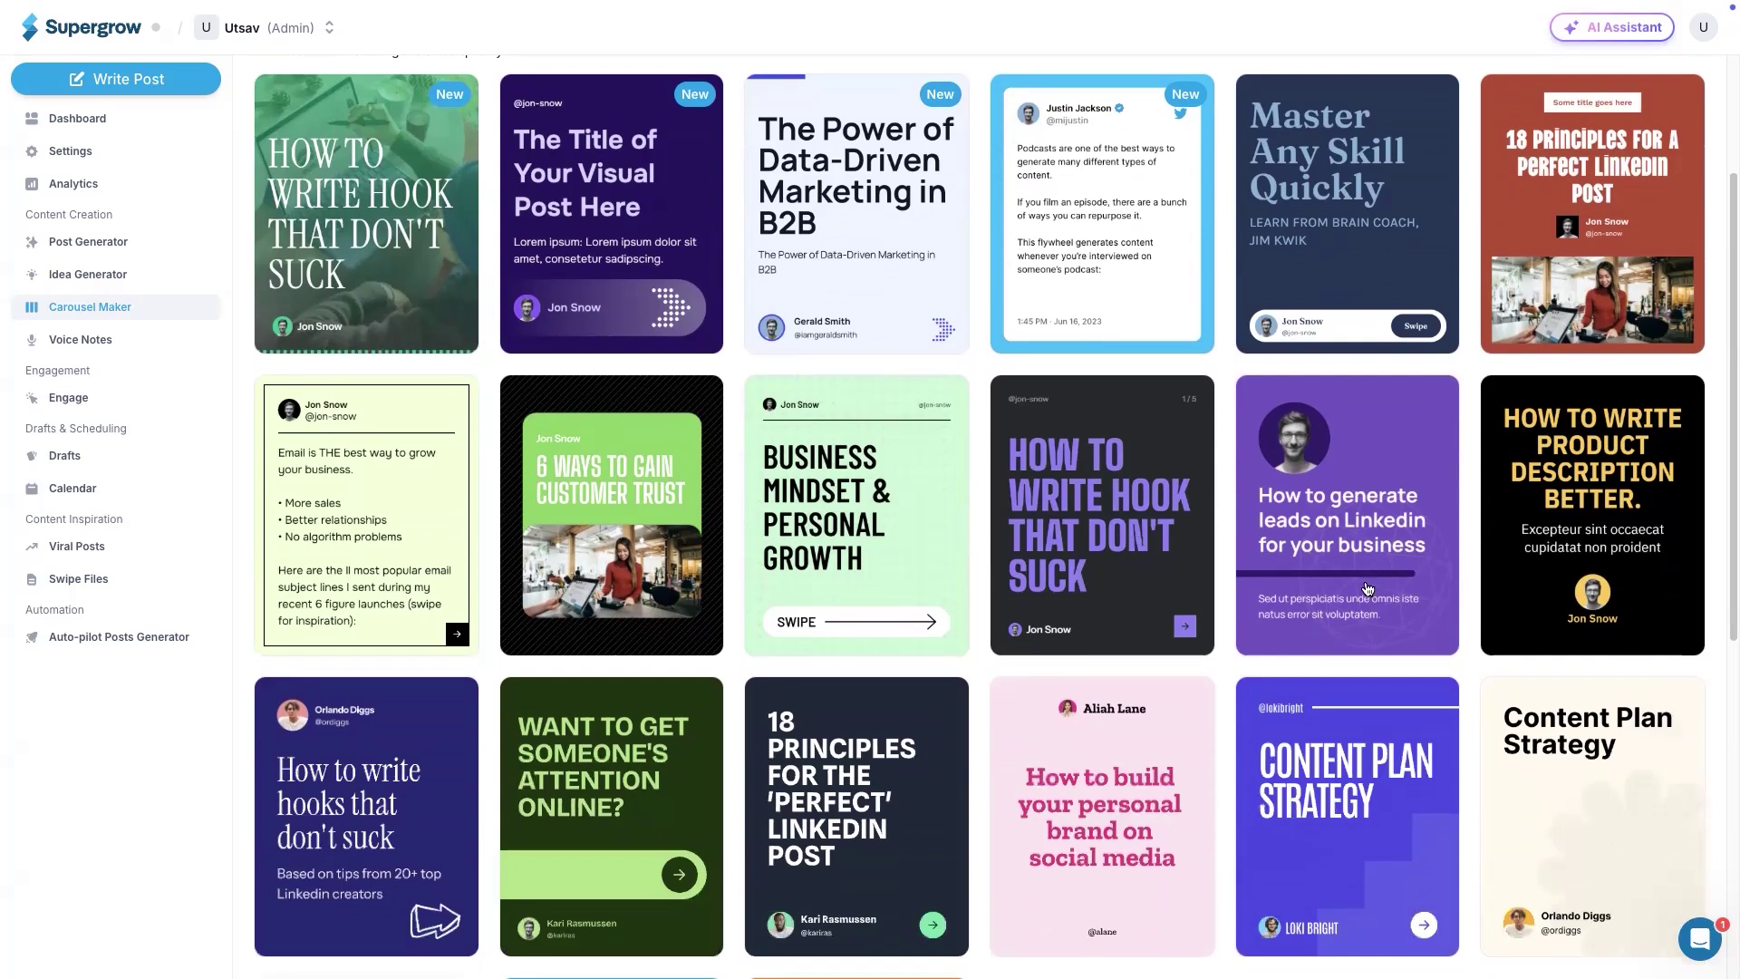
pyautogui.scroll(-1, 770, 707)
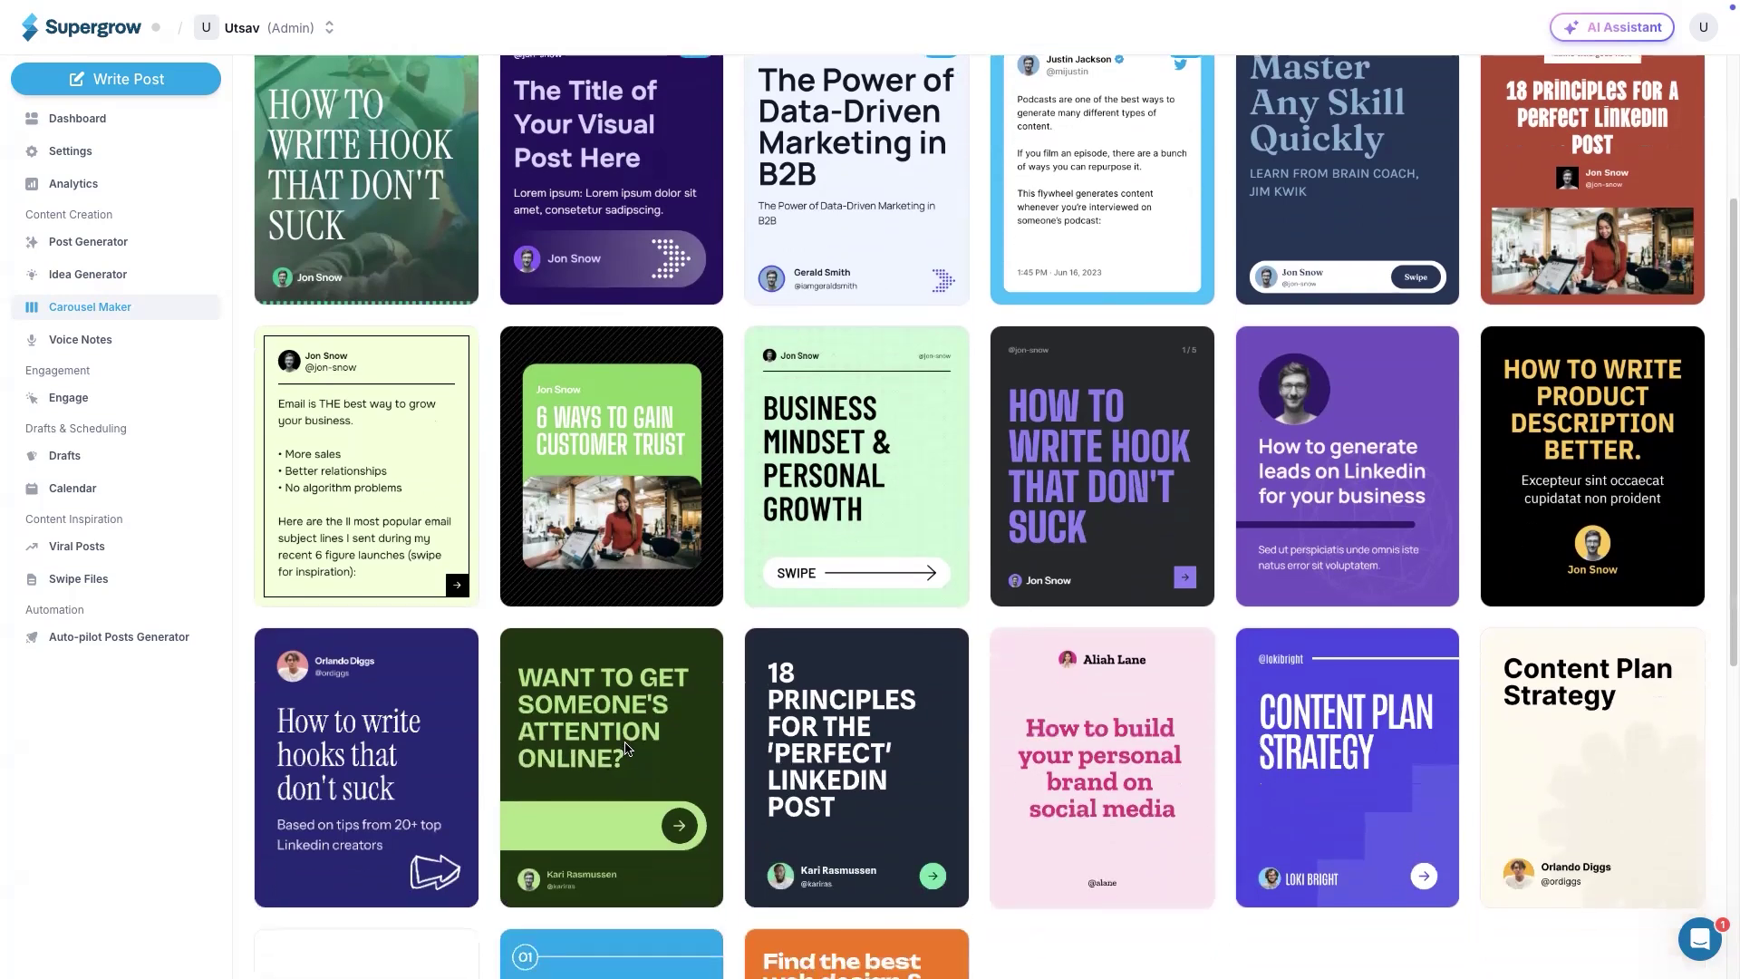
pyautogui.click(626, 748)
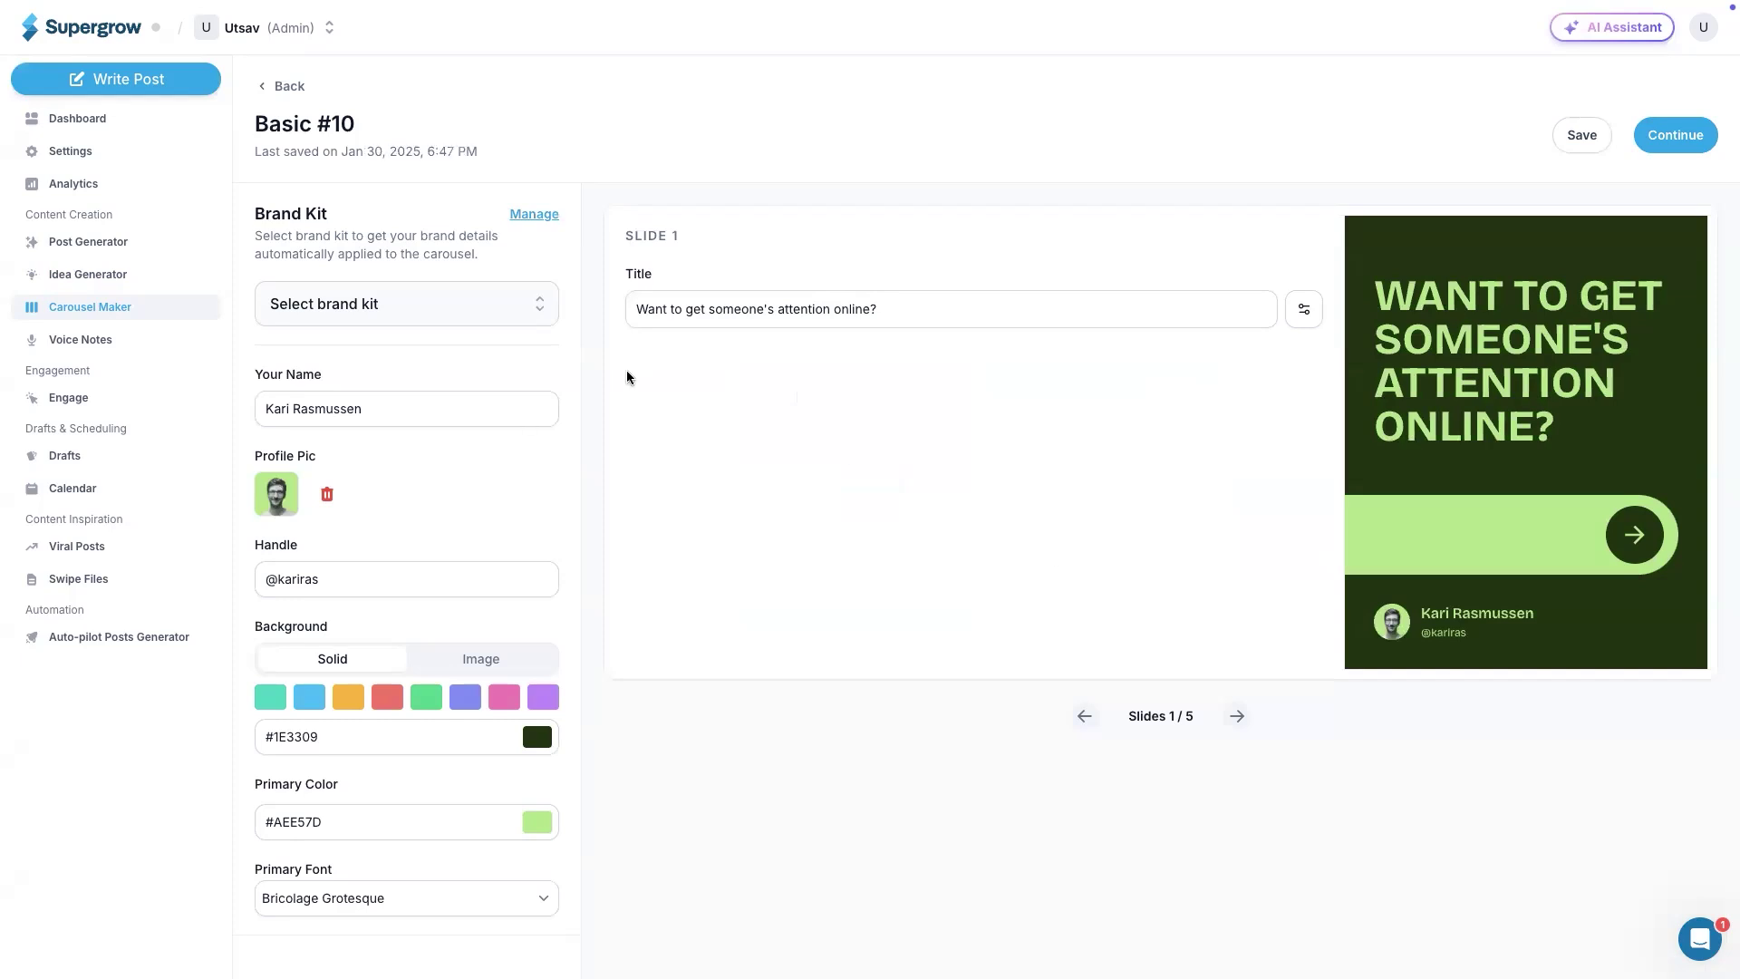
# Step: Apply the personal brand kit to the carousel, then close the slide preview
pyautogui.click(435, 315)
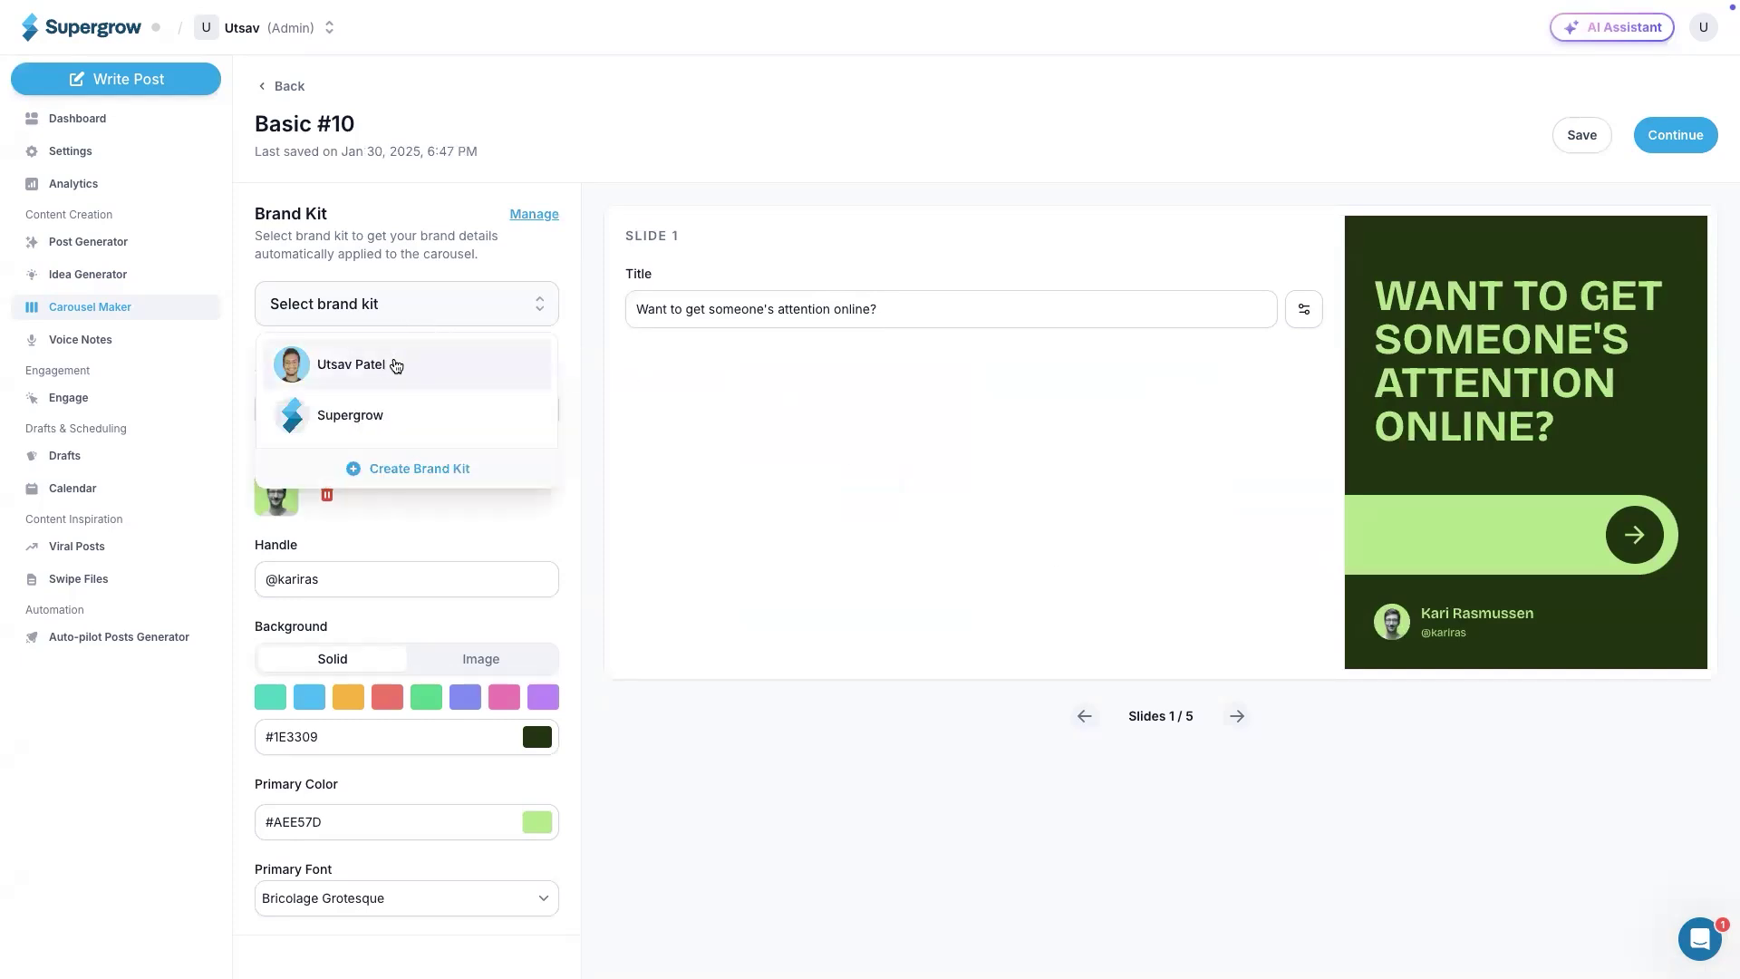
pyautogui.click(395, 363)
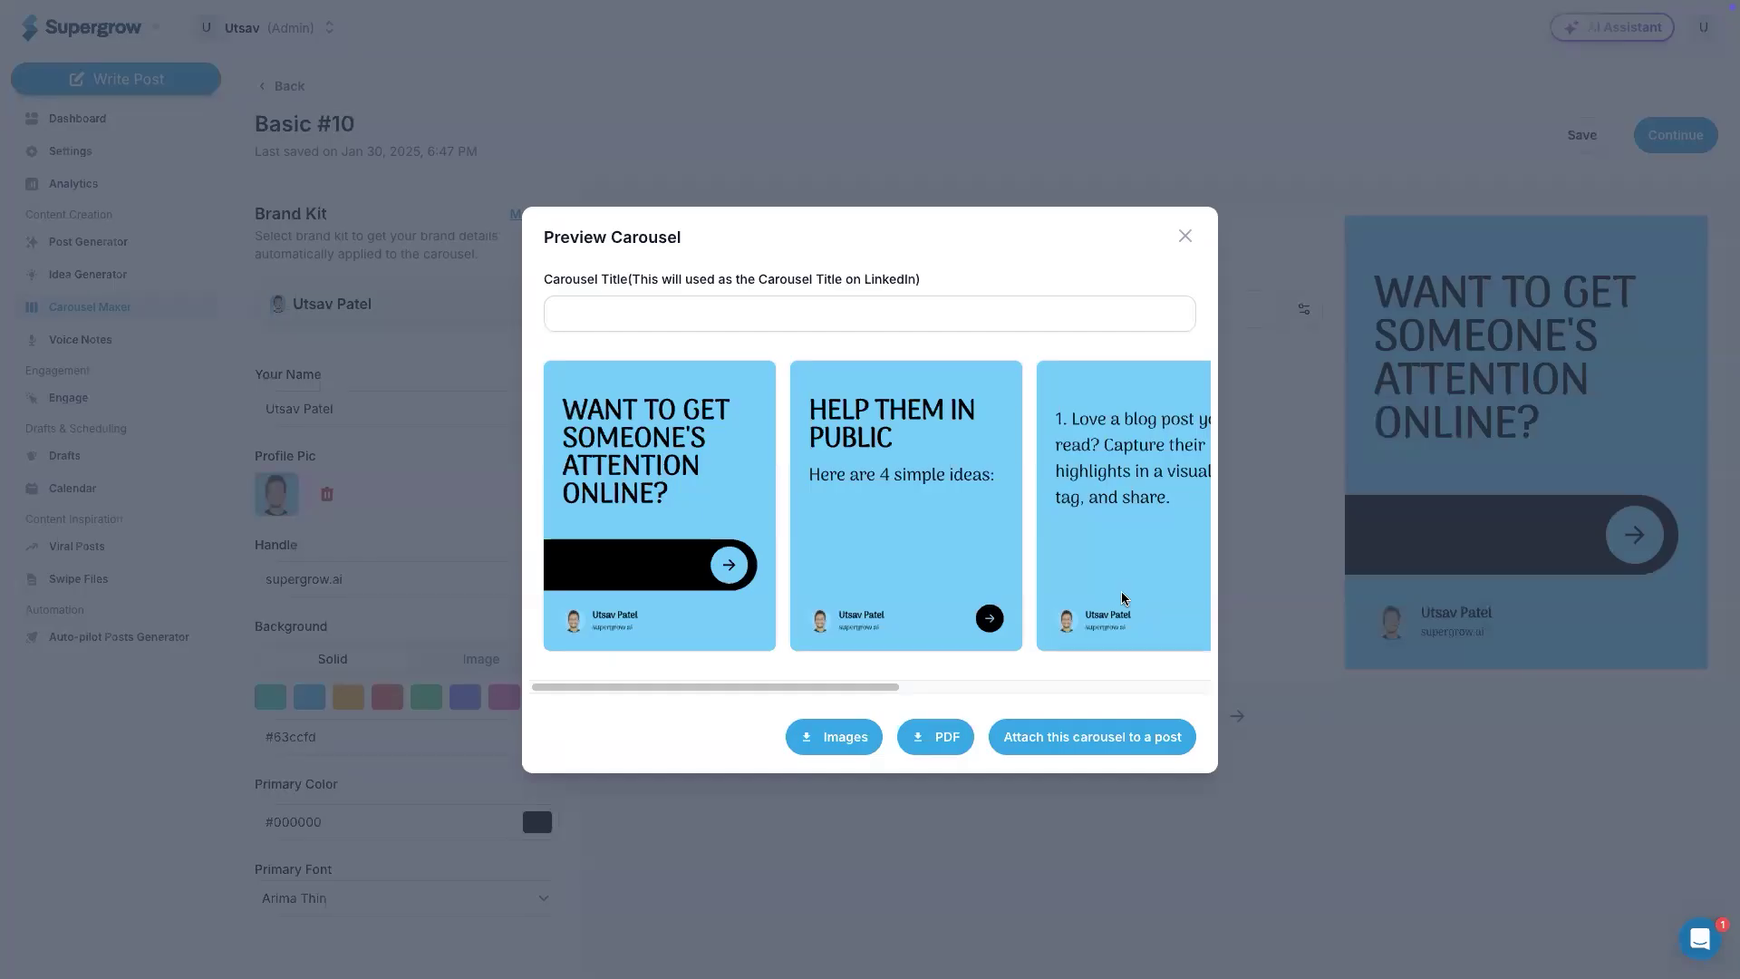
pyautogui.click(1185, 236)
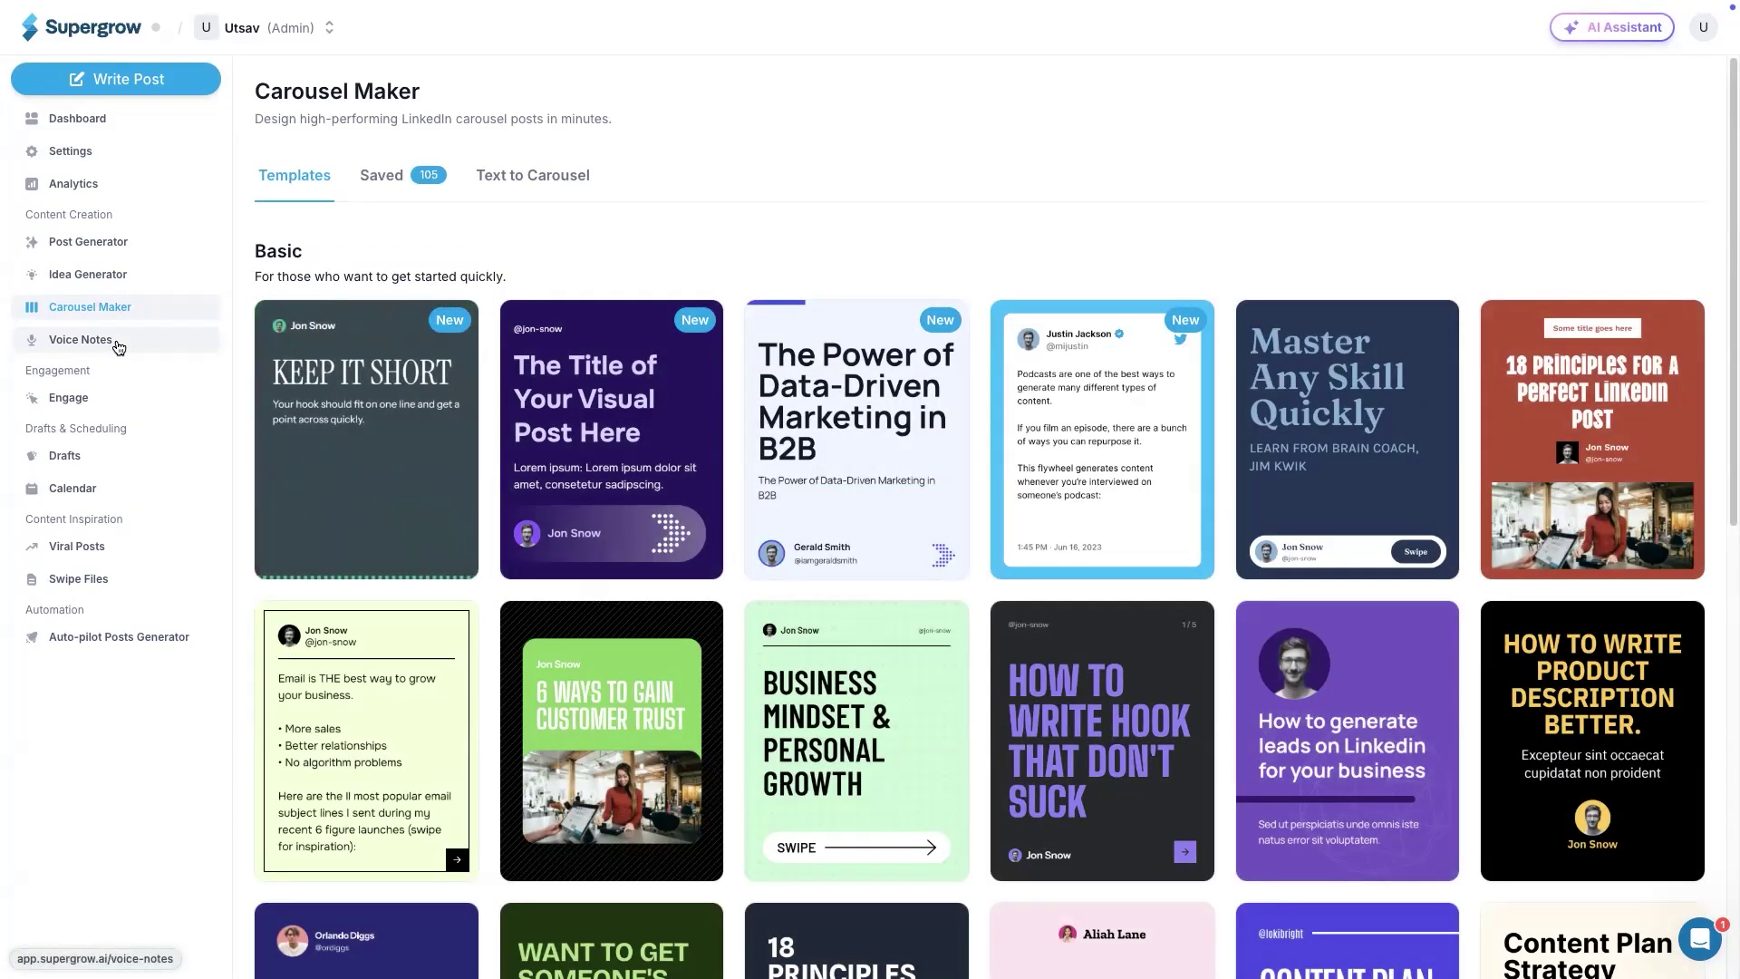
# Step: View the Voice Notes page, then go to the Engage & Grow lists
pyautogui.click(118, 345)
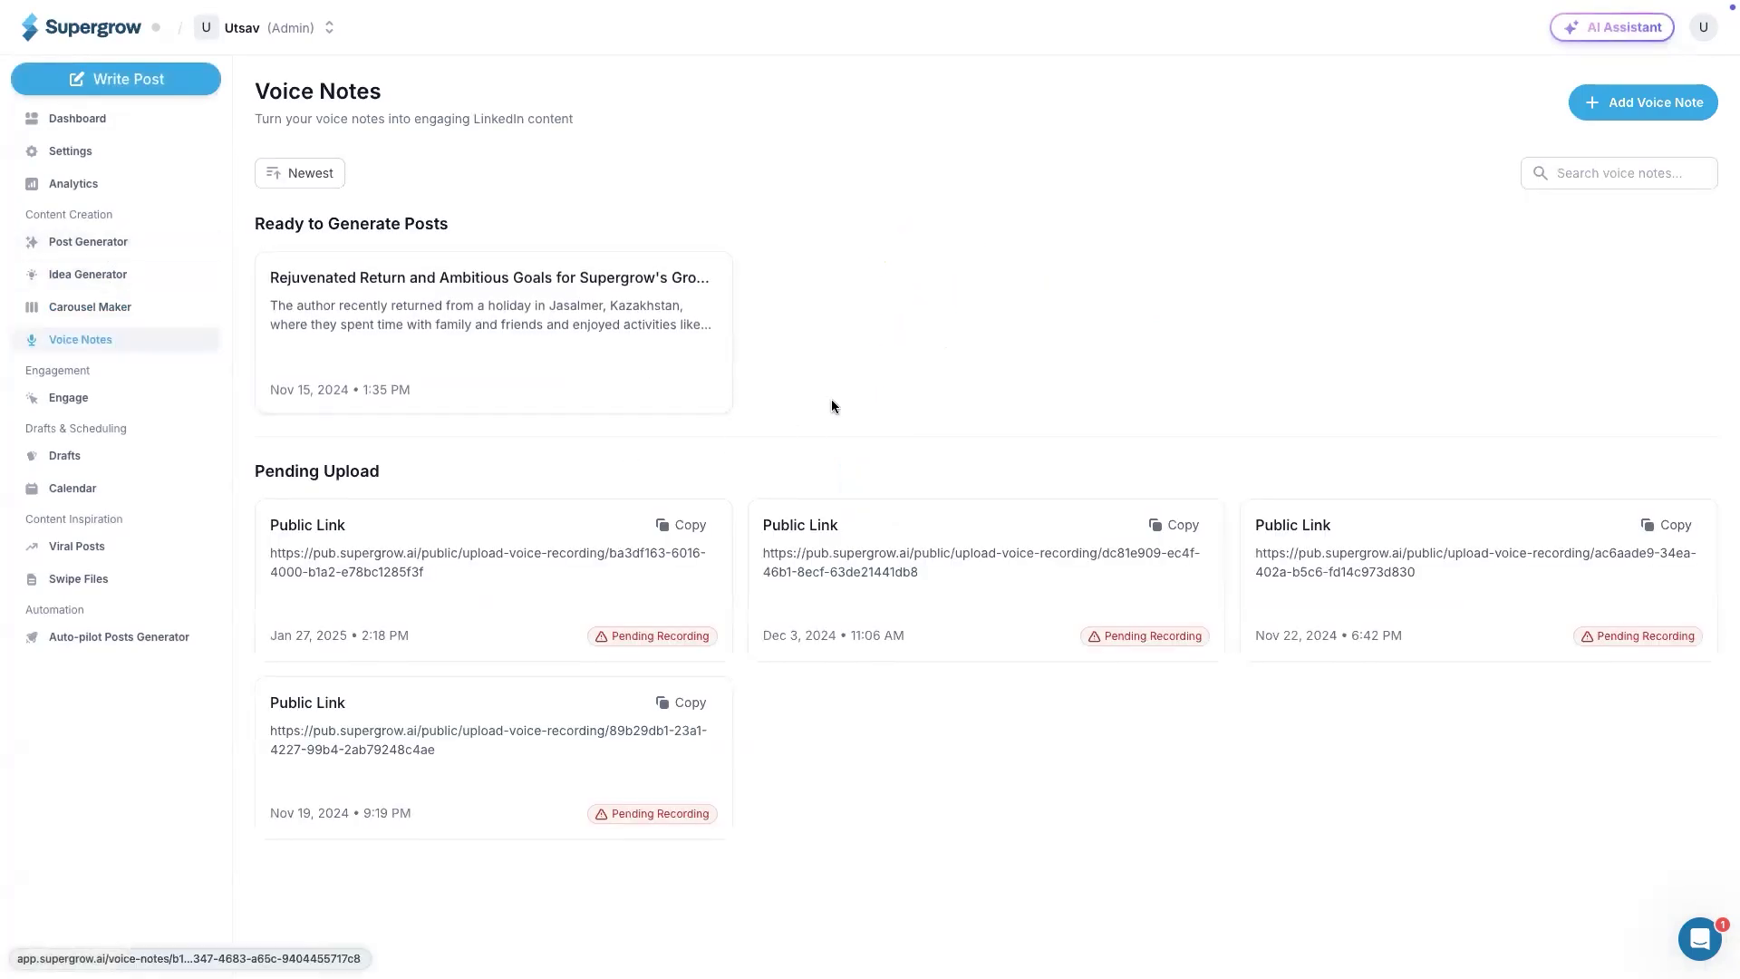
pyautogui.click(195, 400)
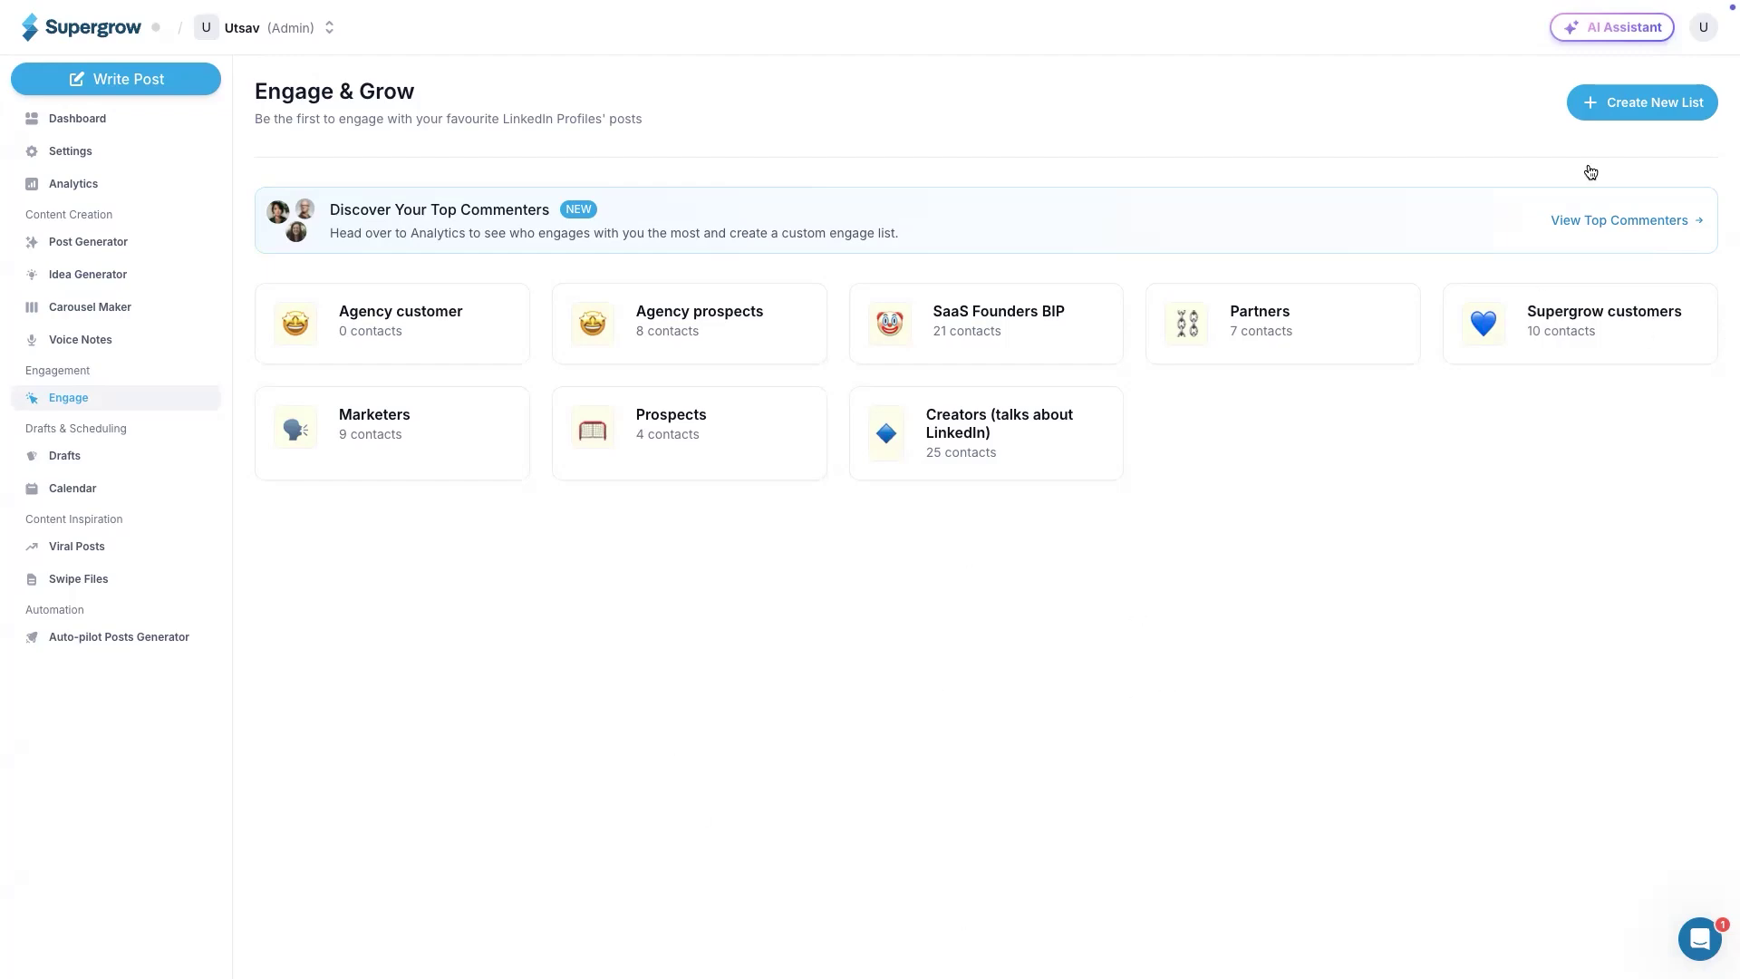
# Step: Create an engage list titled 'My new list' with no contacts, then return to all lists
pyautogui.click(1652, 100)
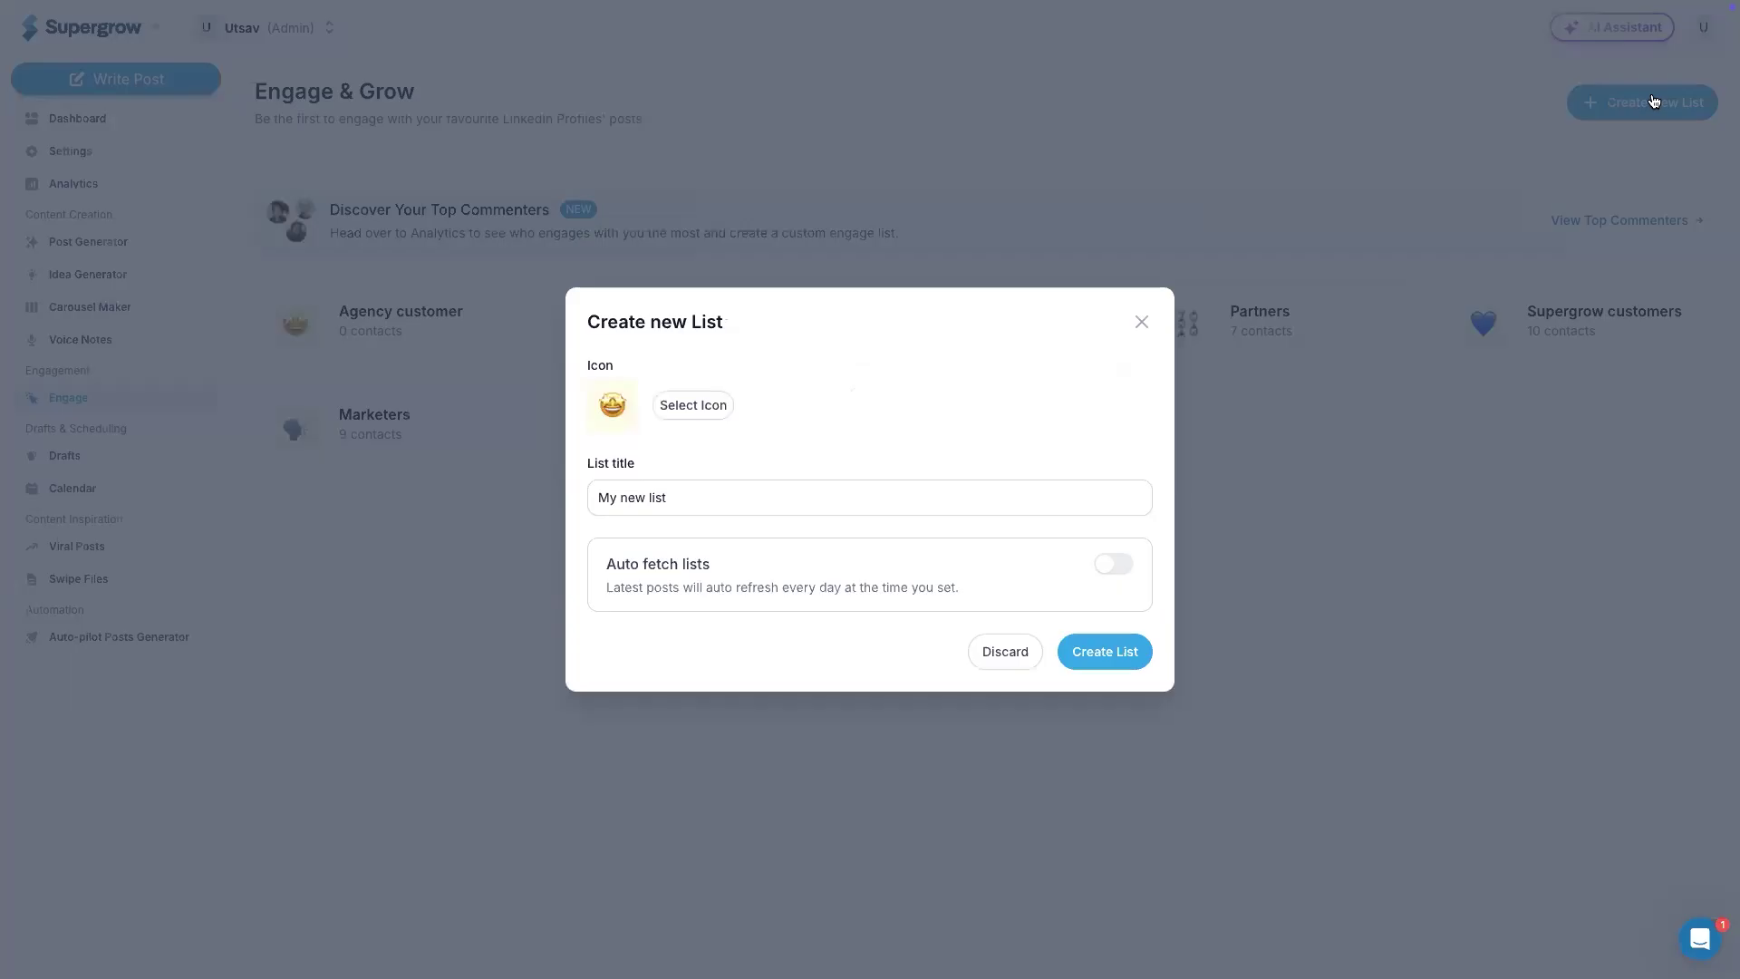
pyautogui.click(890, 497)
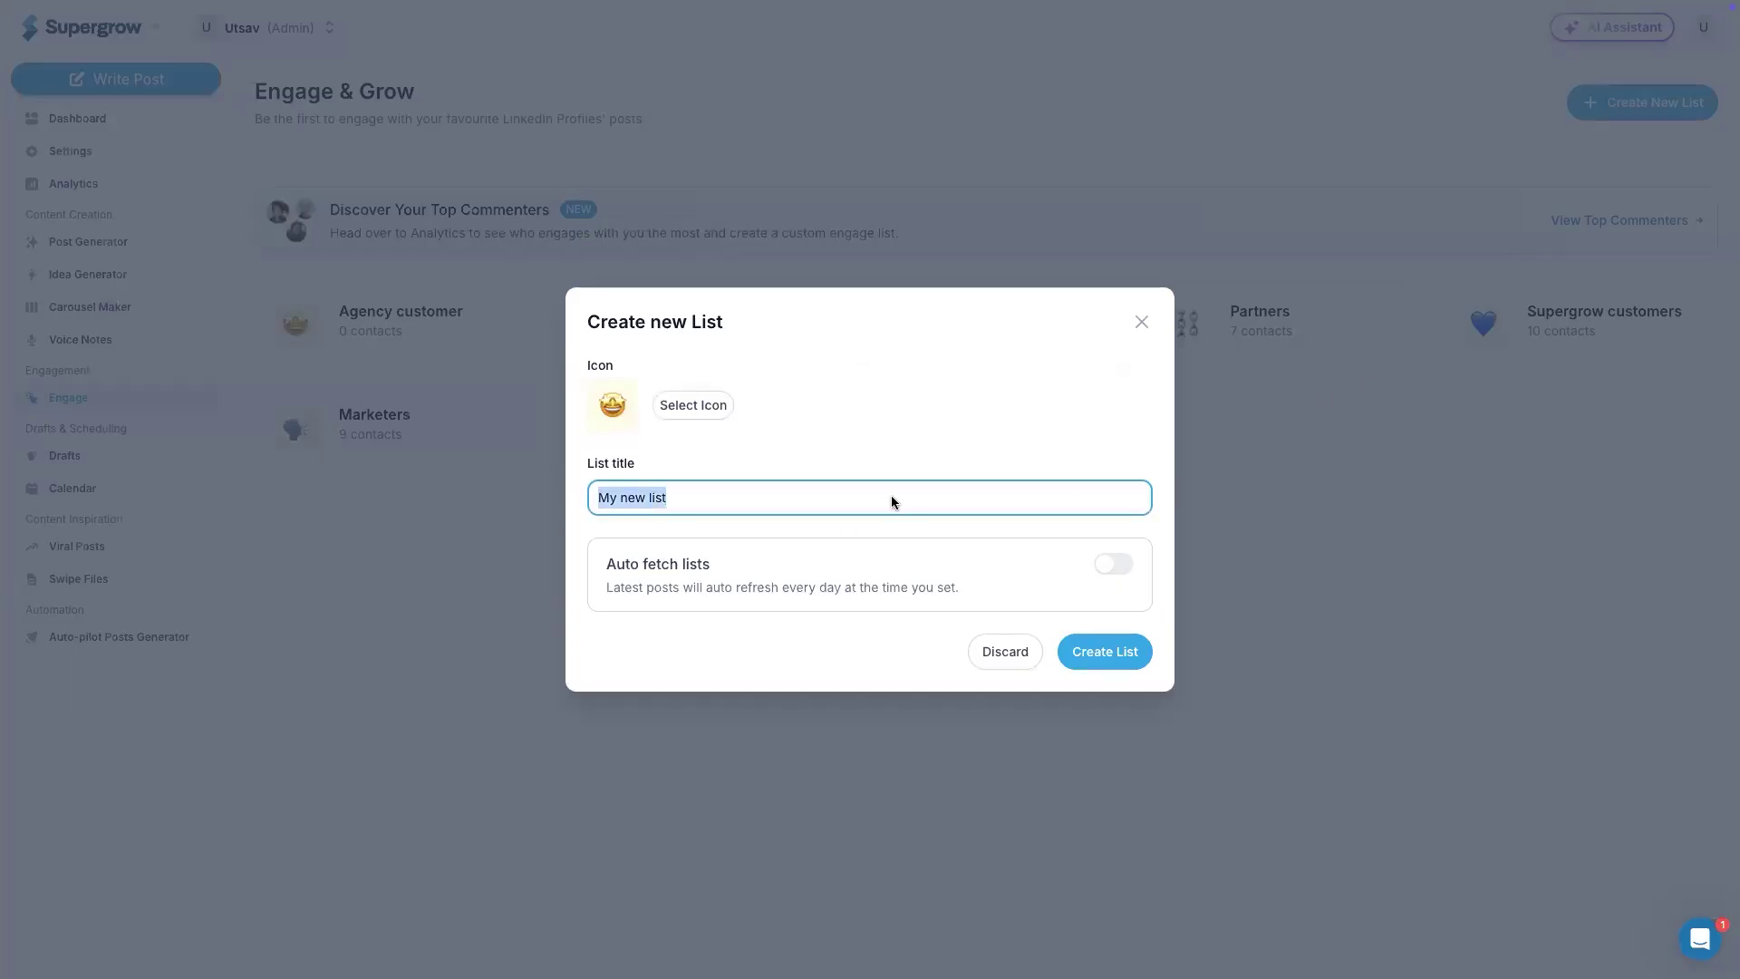
pyautogui.click(1102, 646)
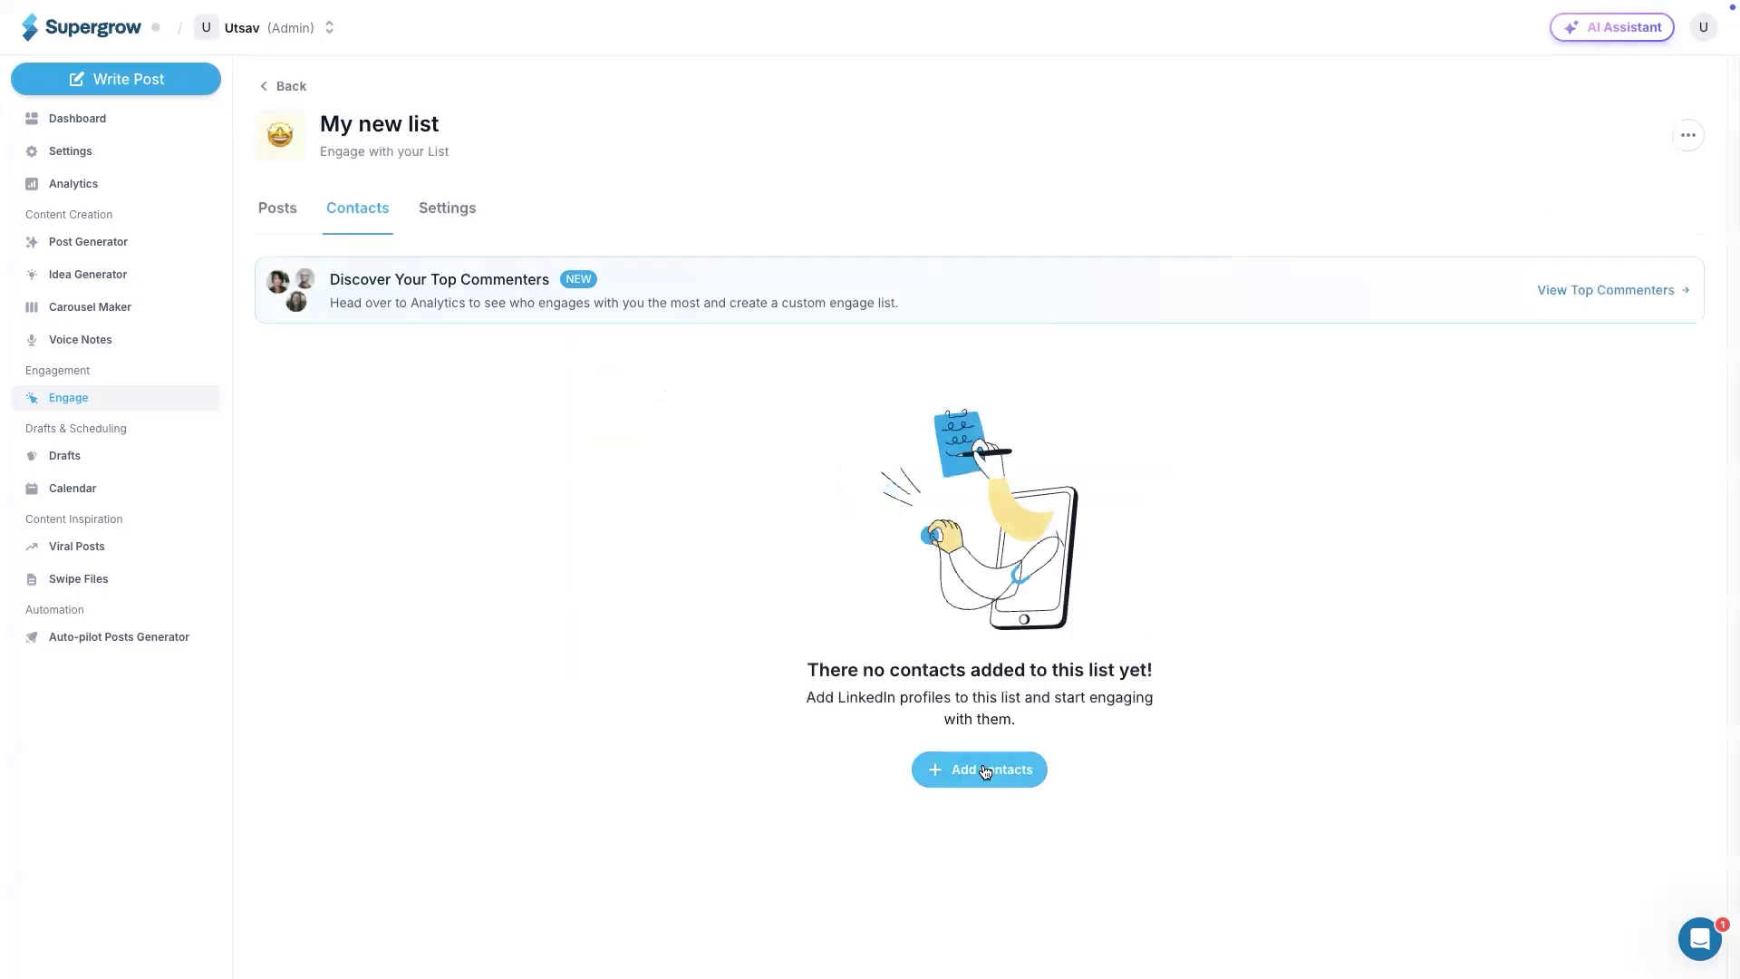
pyautogui.click(950, 769)
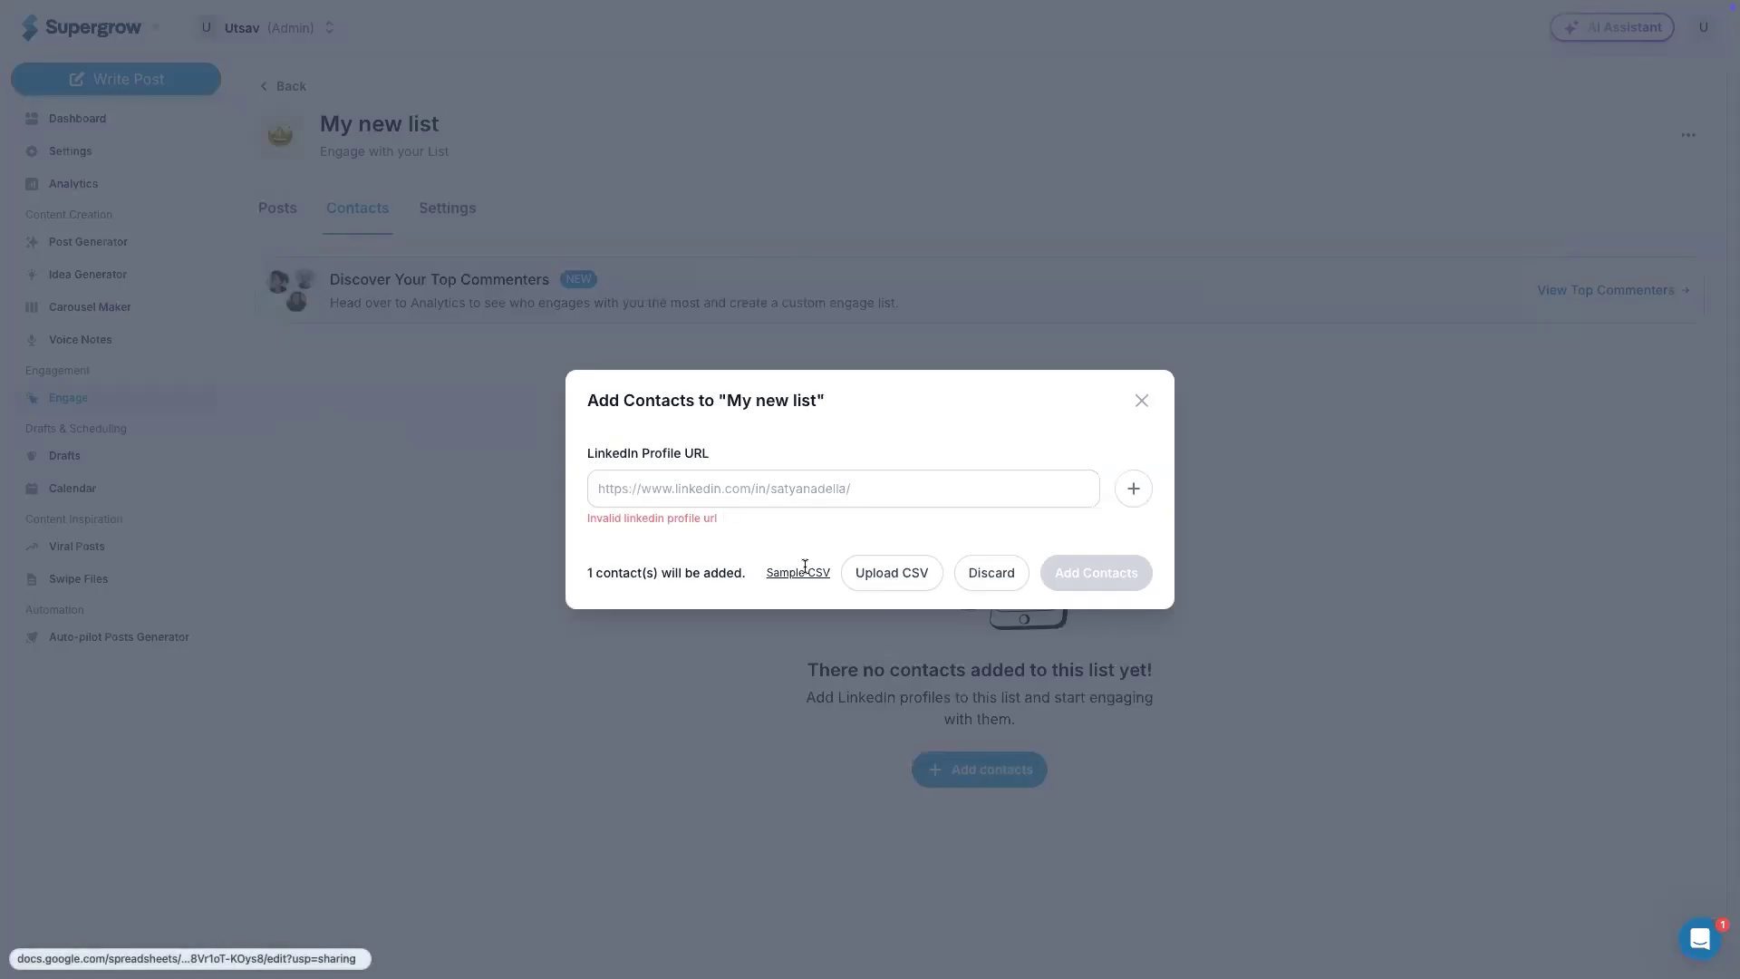
pyautogui.click(1143, 404)
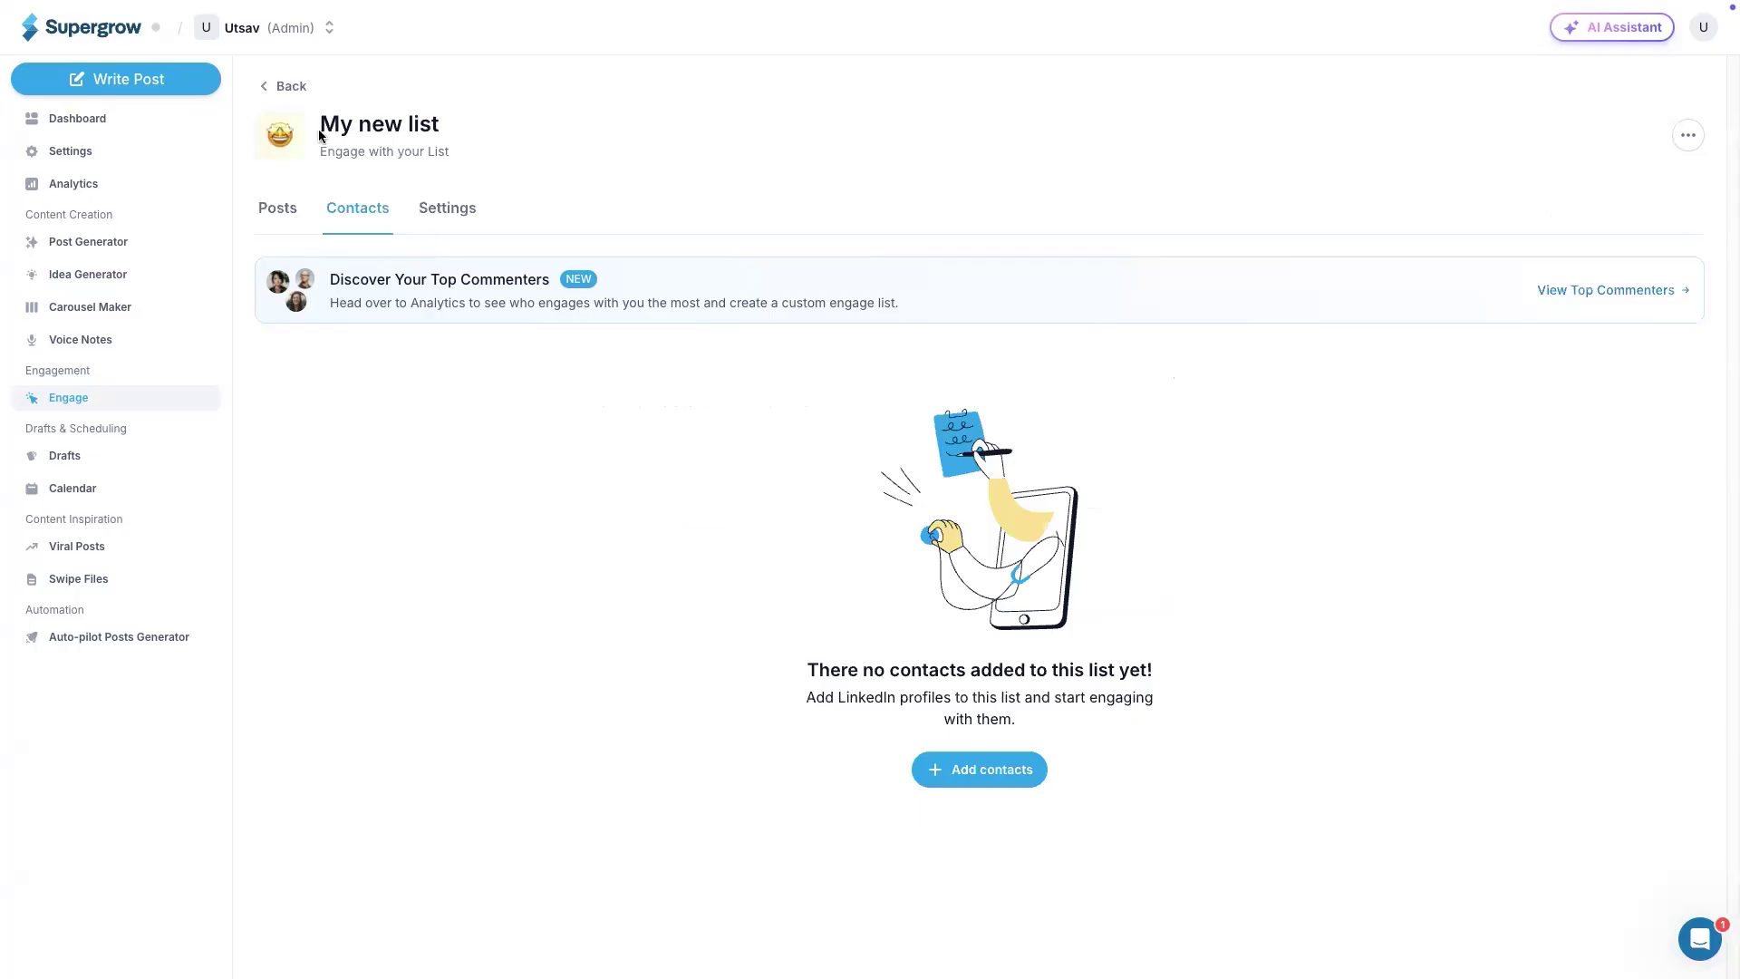
pyautogui.click(285, 87)
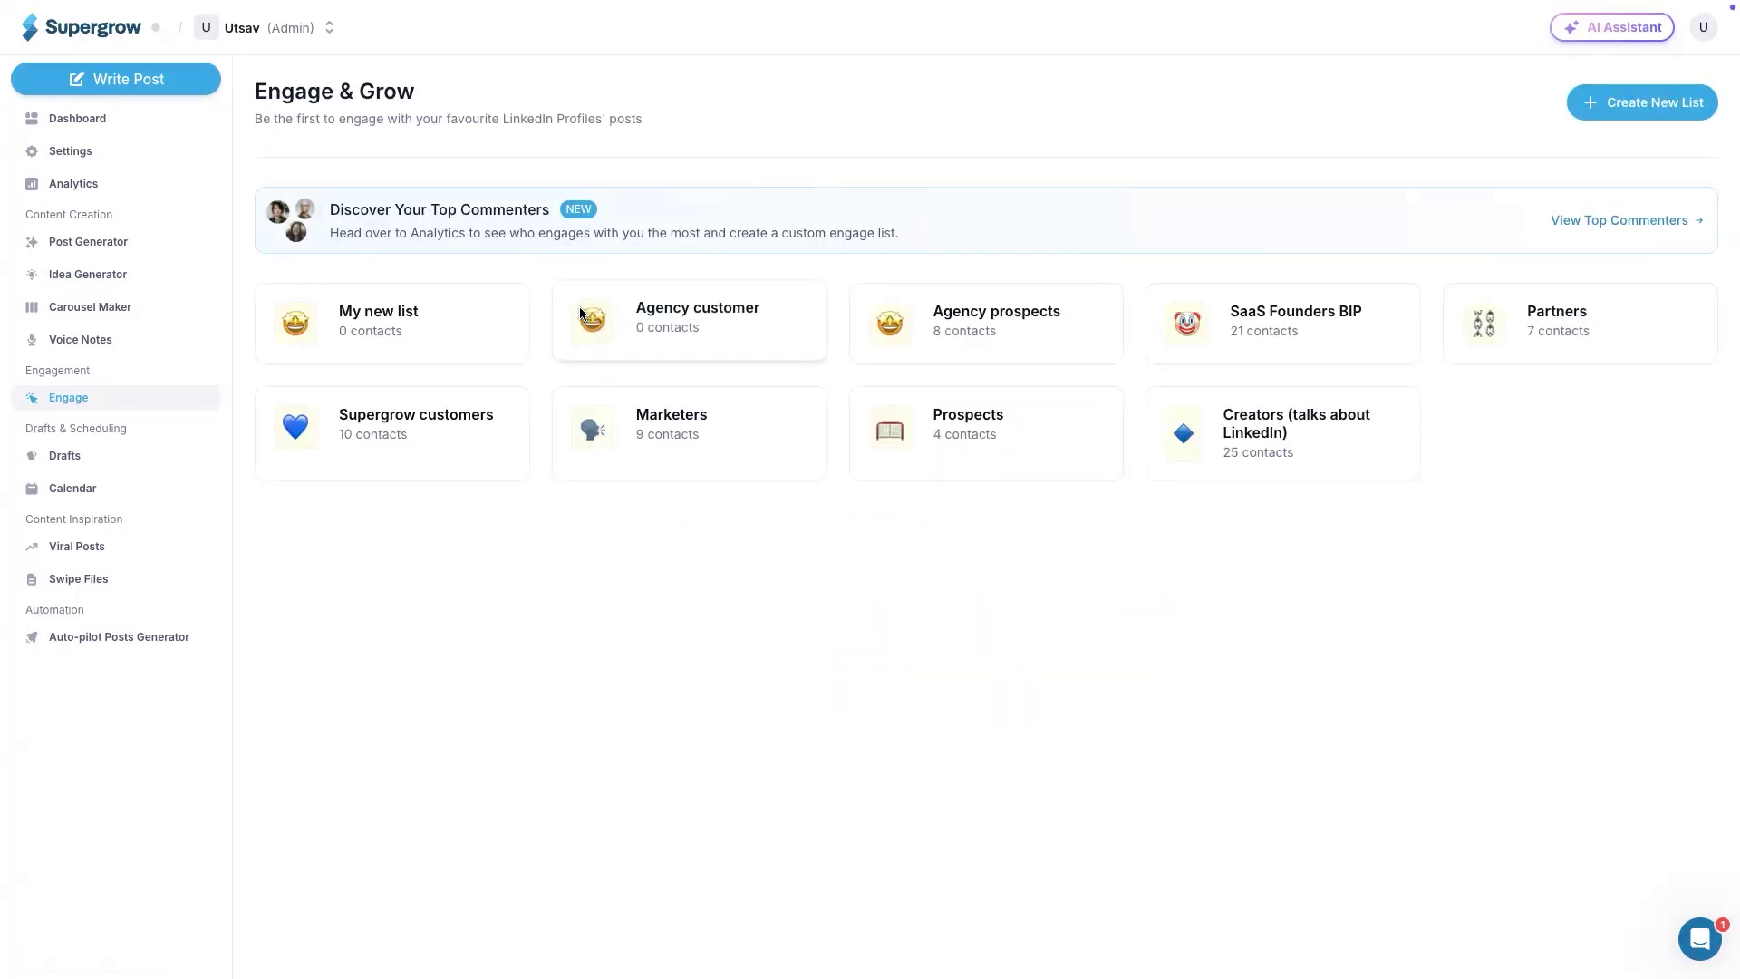
# Step: Open the Agency prospects list, filter to today's posts, and refresh it
pyautogui.click(1003, 321)
pyautogui.click(524, 283)
pyautogui.click(503, 317)
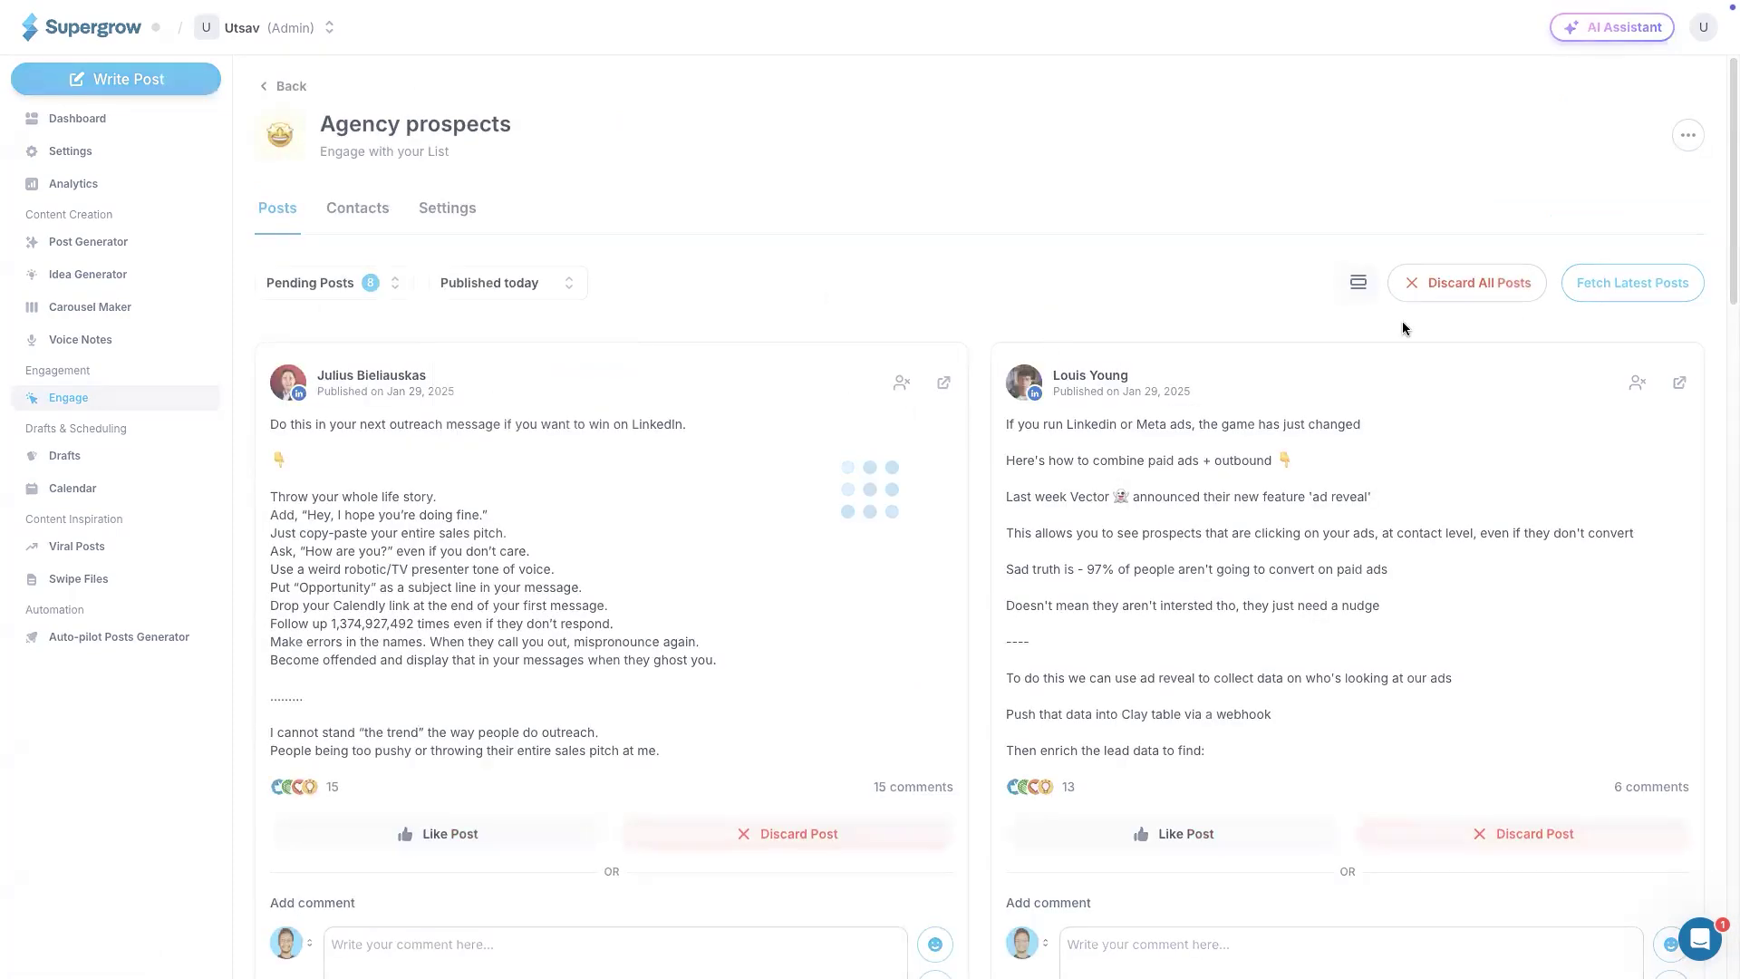
pyautogui.click(1647, 298)
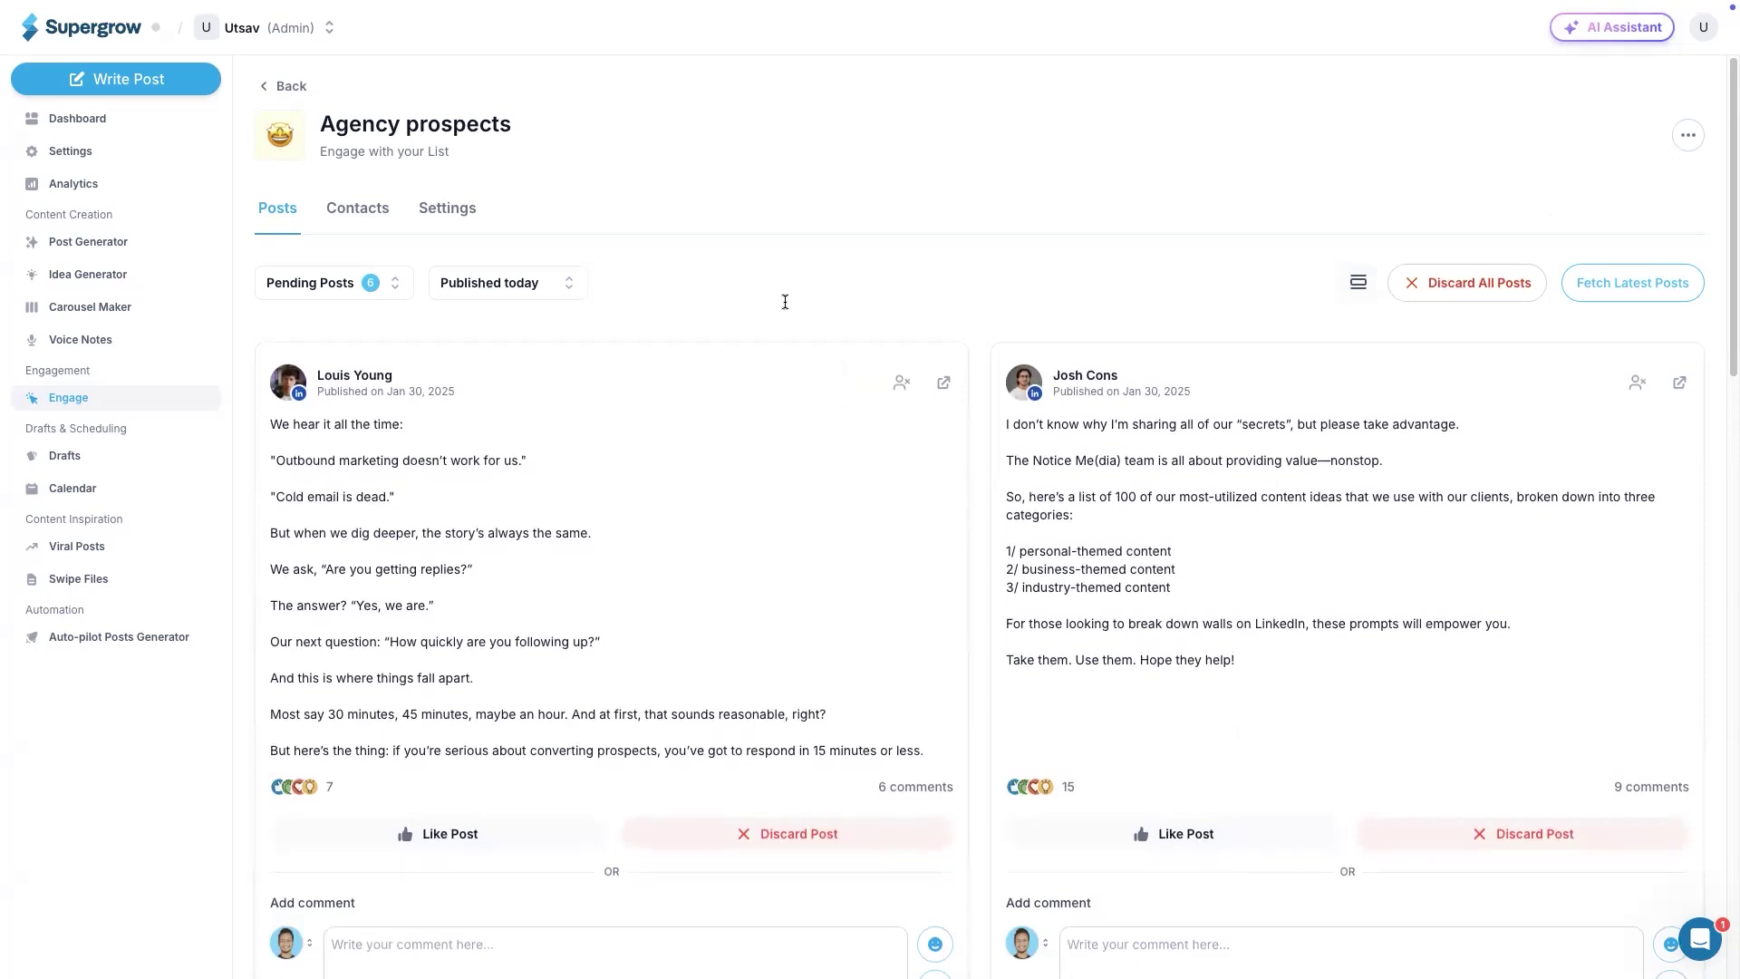
pyautogui.scroll(-3, 785, 302)
pyautogui.scroll(-2, 332, 304)
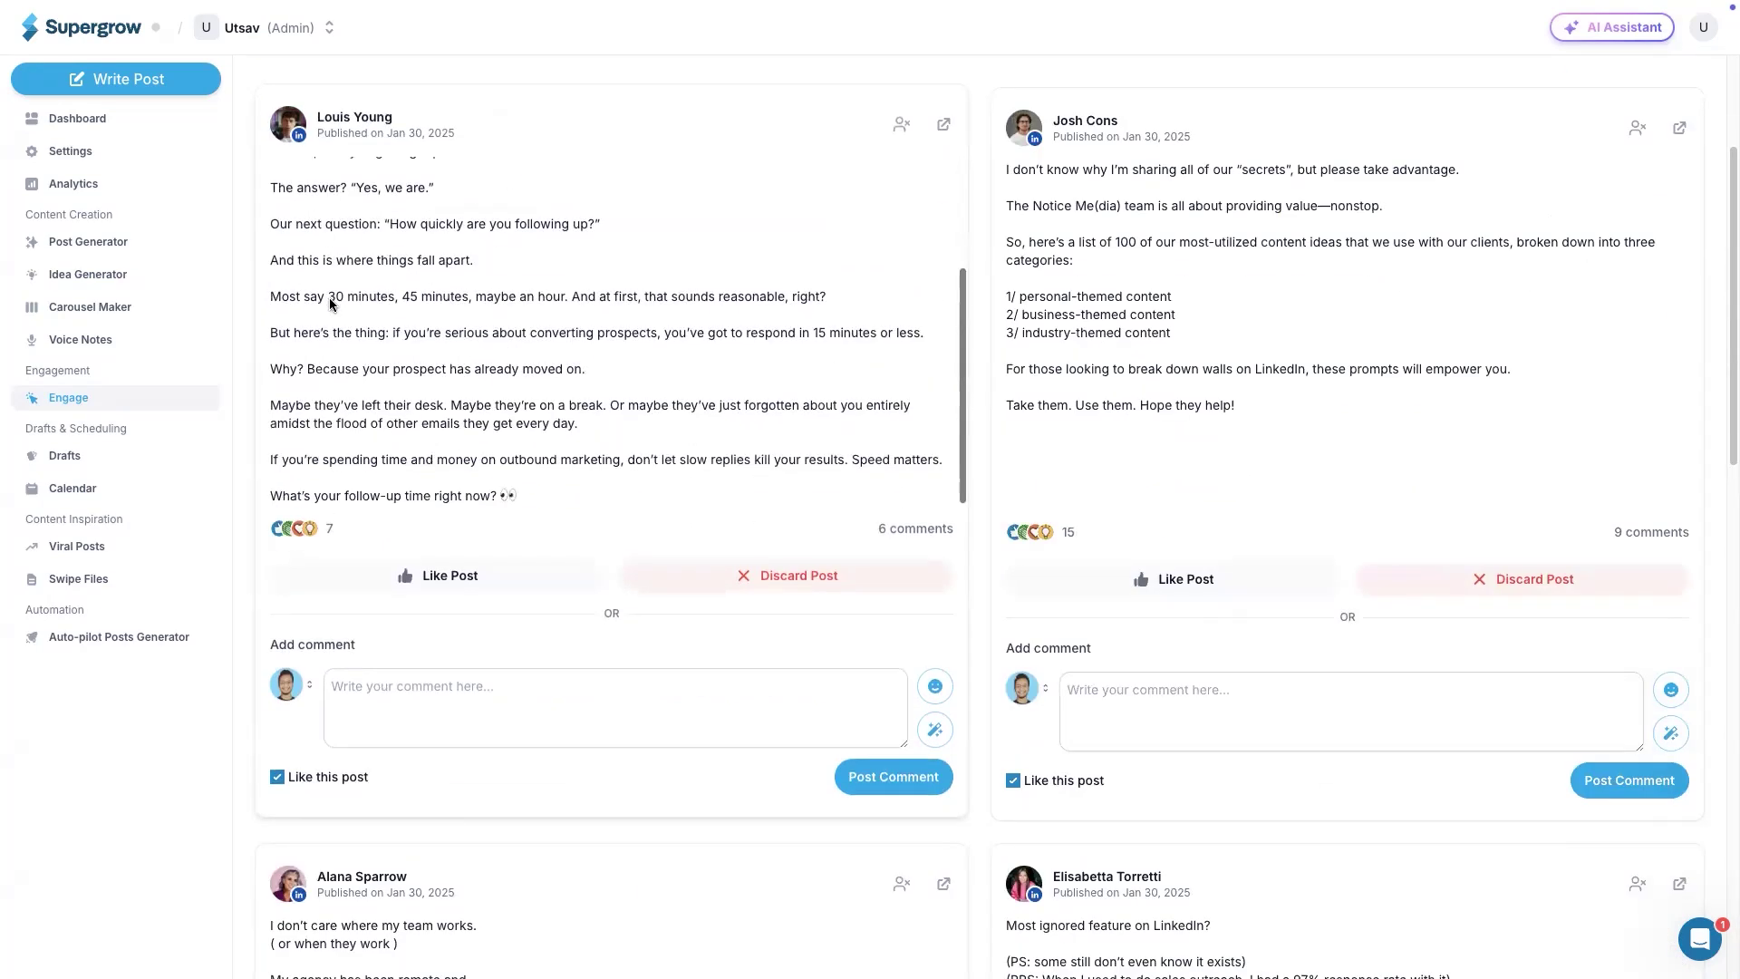
# Step: Type and clear a test comment on the first post, request AI comment suggestions, then open Drafts
pyautogui.click(402, 712)
pyautogui.write('asda')
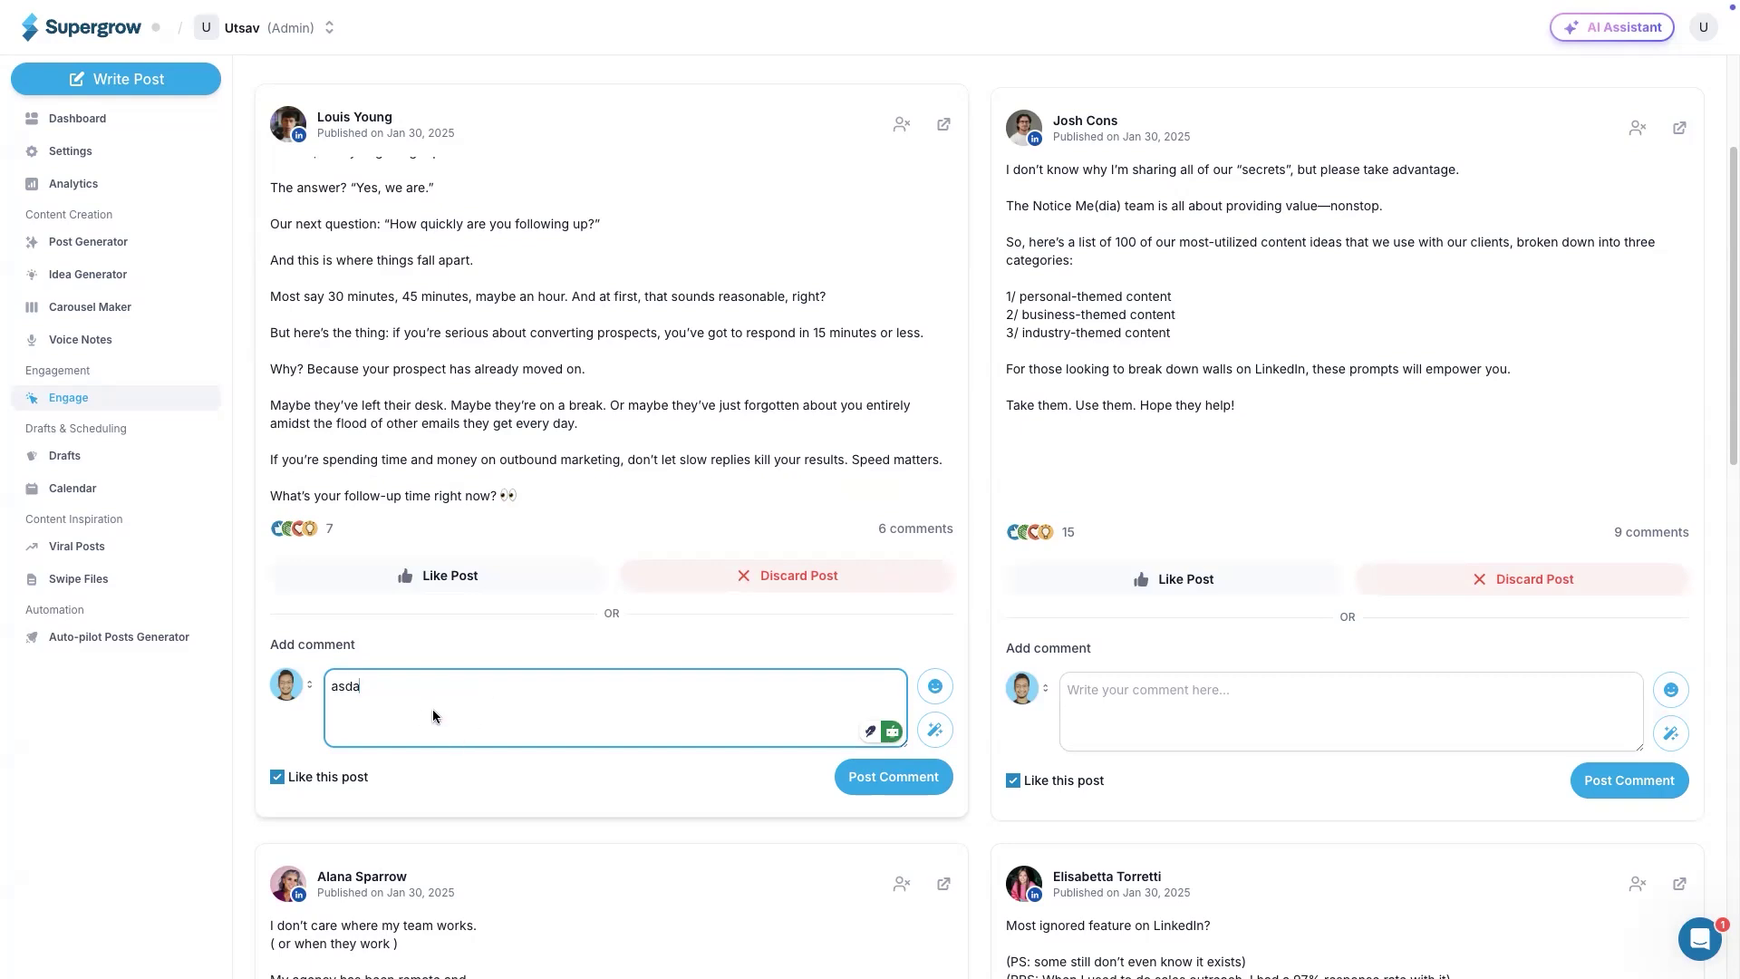
pyautogui.press('BackSpace')
pyautogui.press('BackSpace')
pyautogui.press('BackSpace')
pyautogui.press('BackSpace')
pyautogui.scroll(-3, 971, 671)
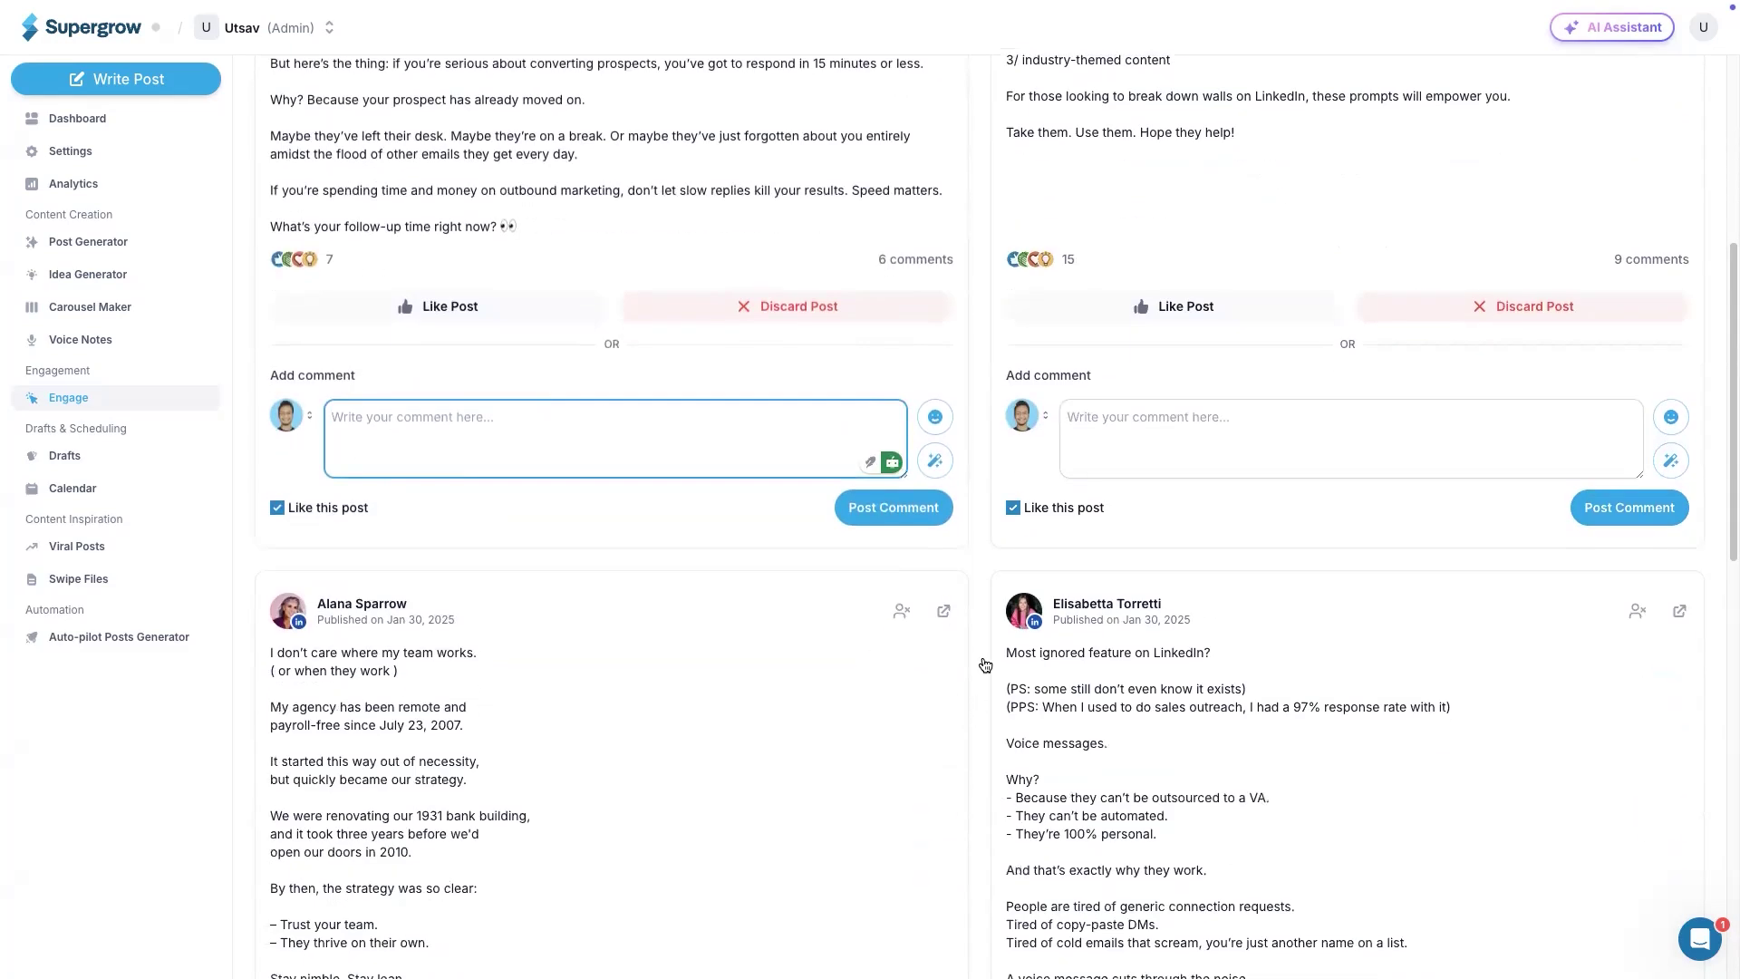
pyautogui.scroll(1, 974, 651)
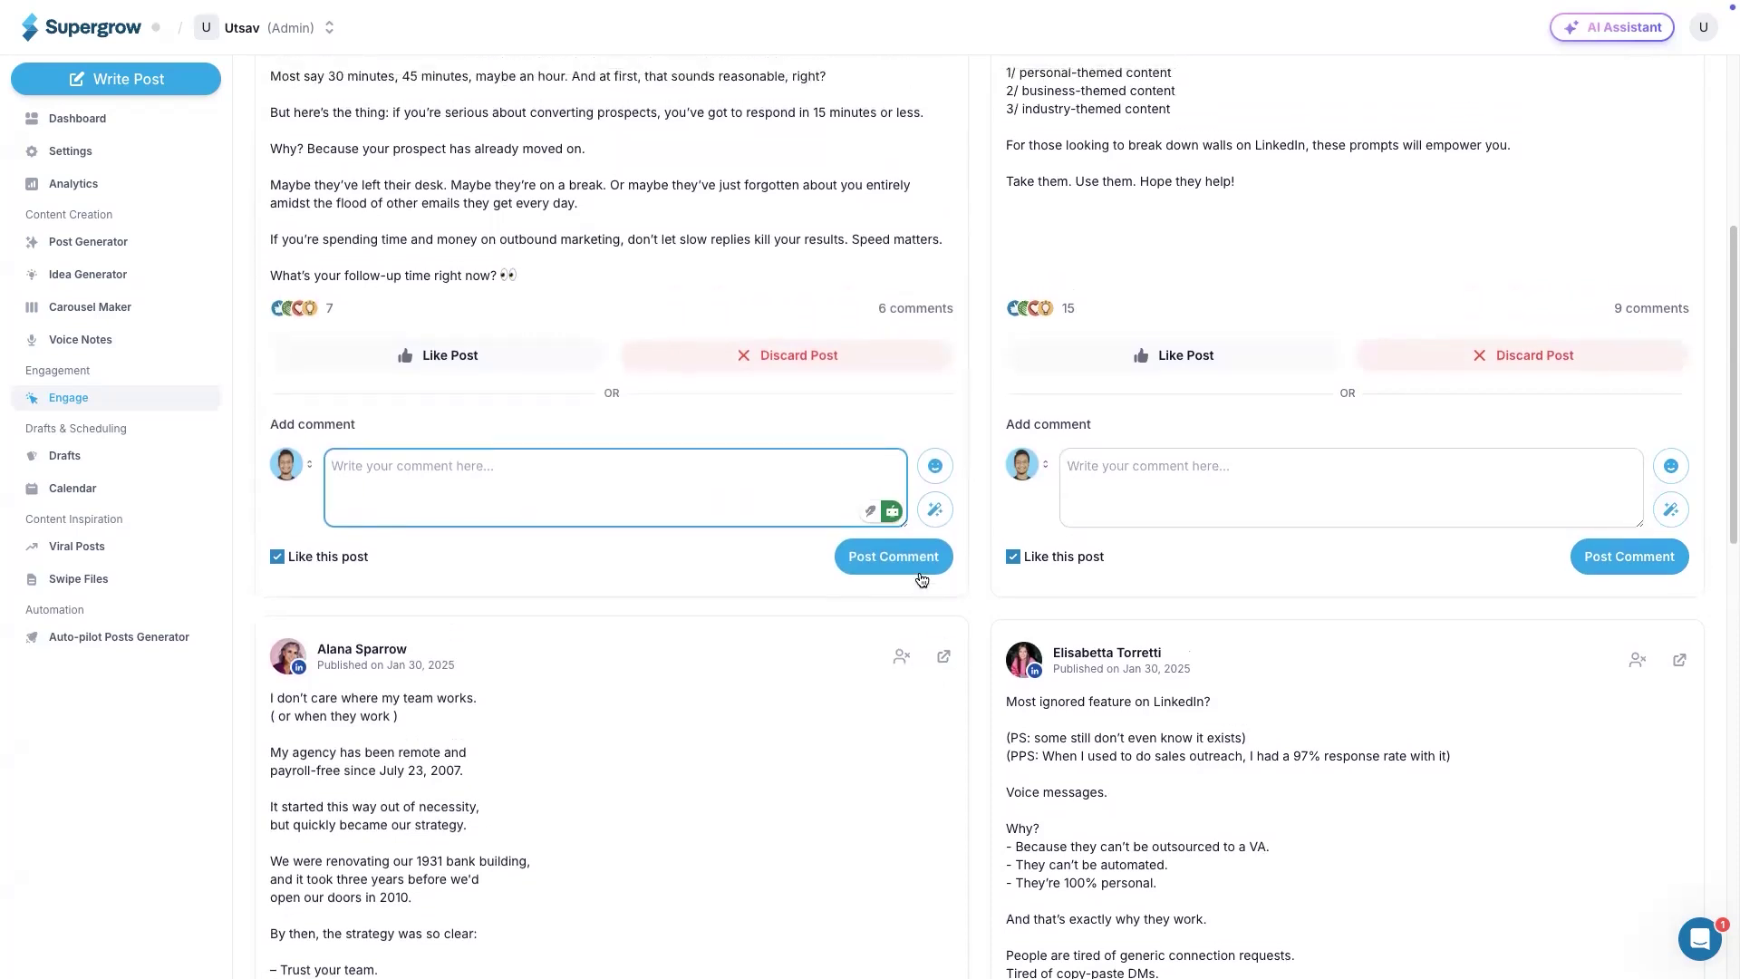
pyautogui.click(935, 509)
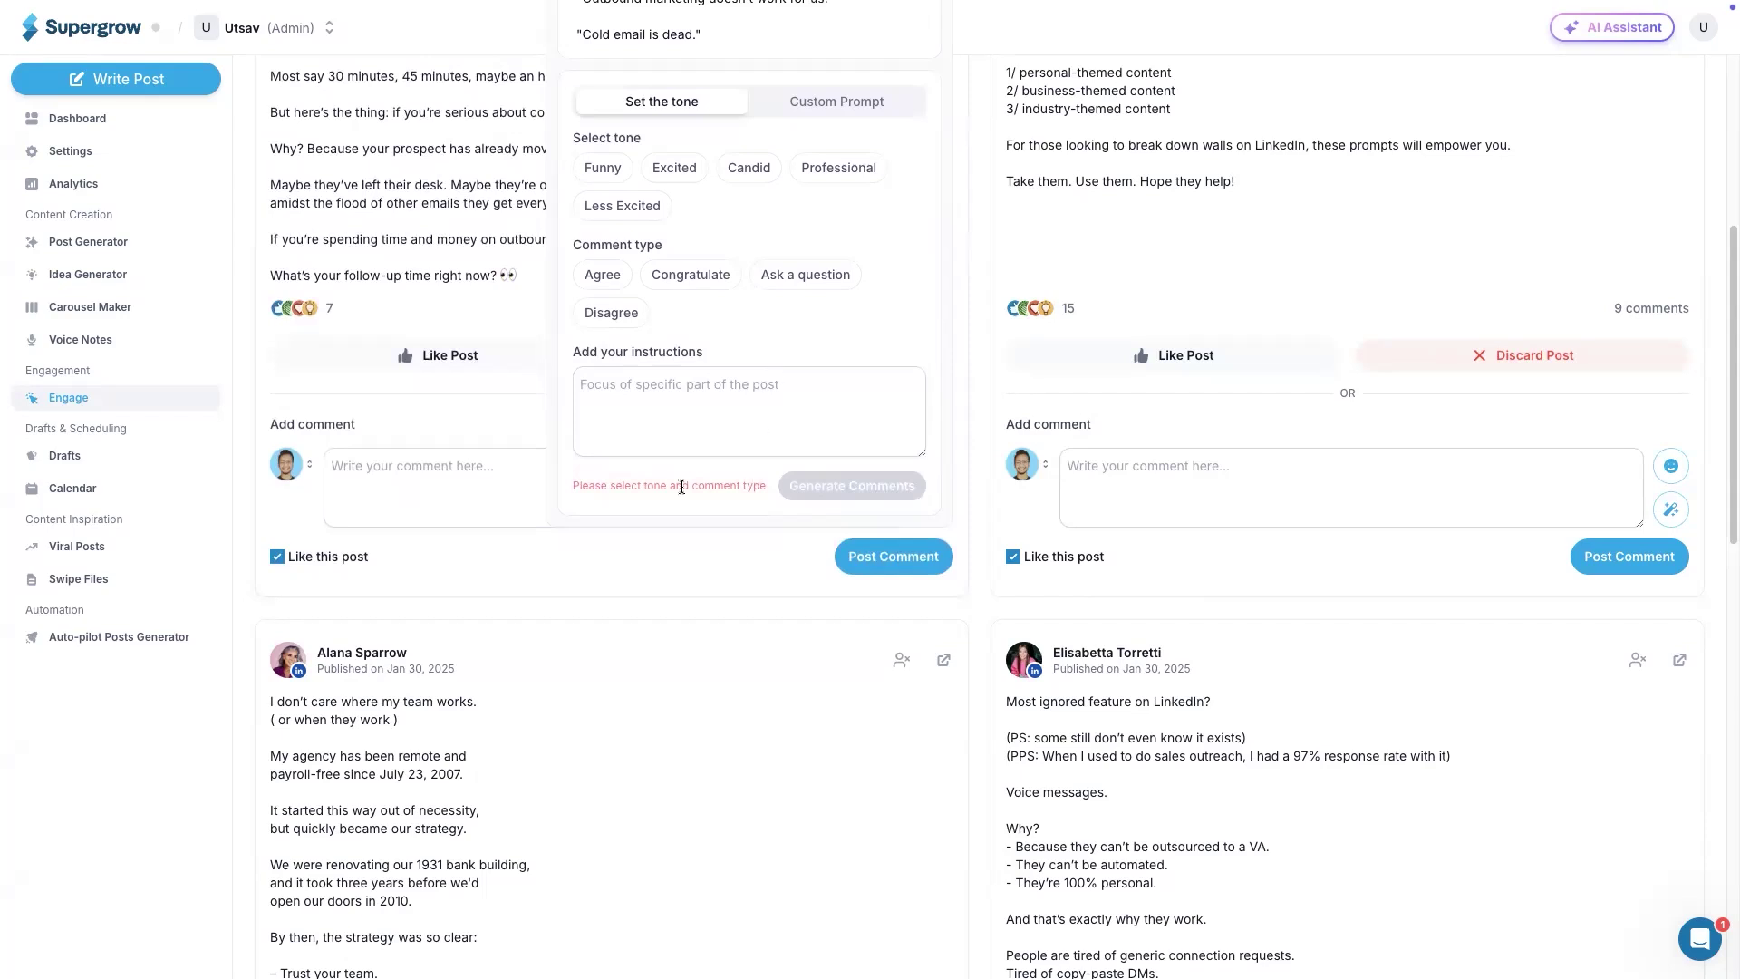
pyautogui.click(109, 461)
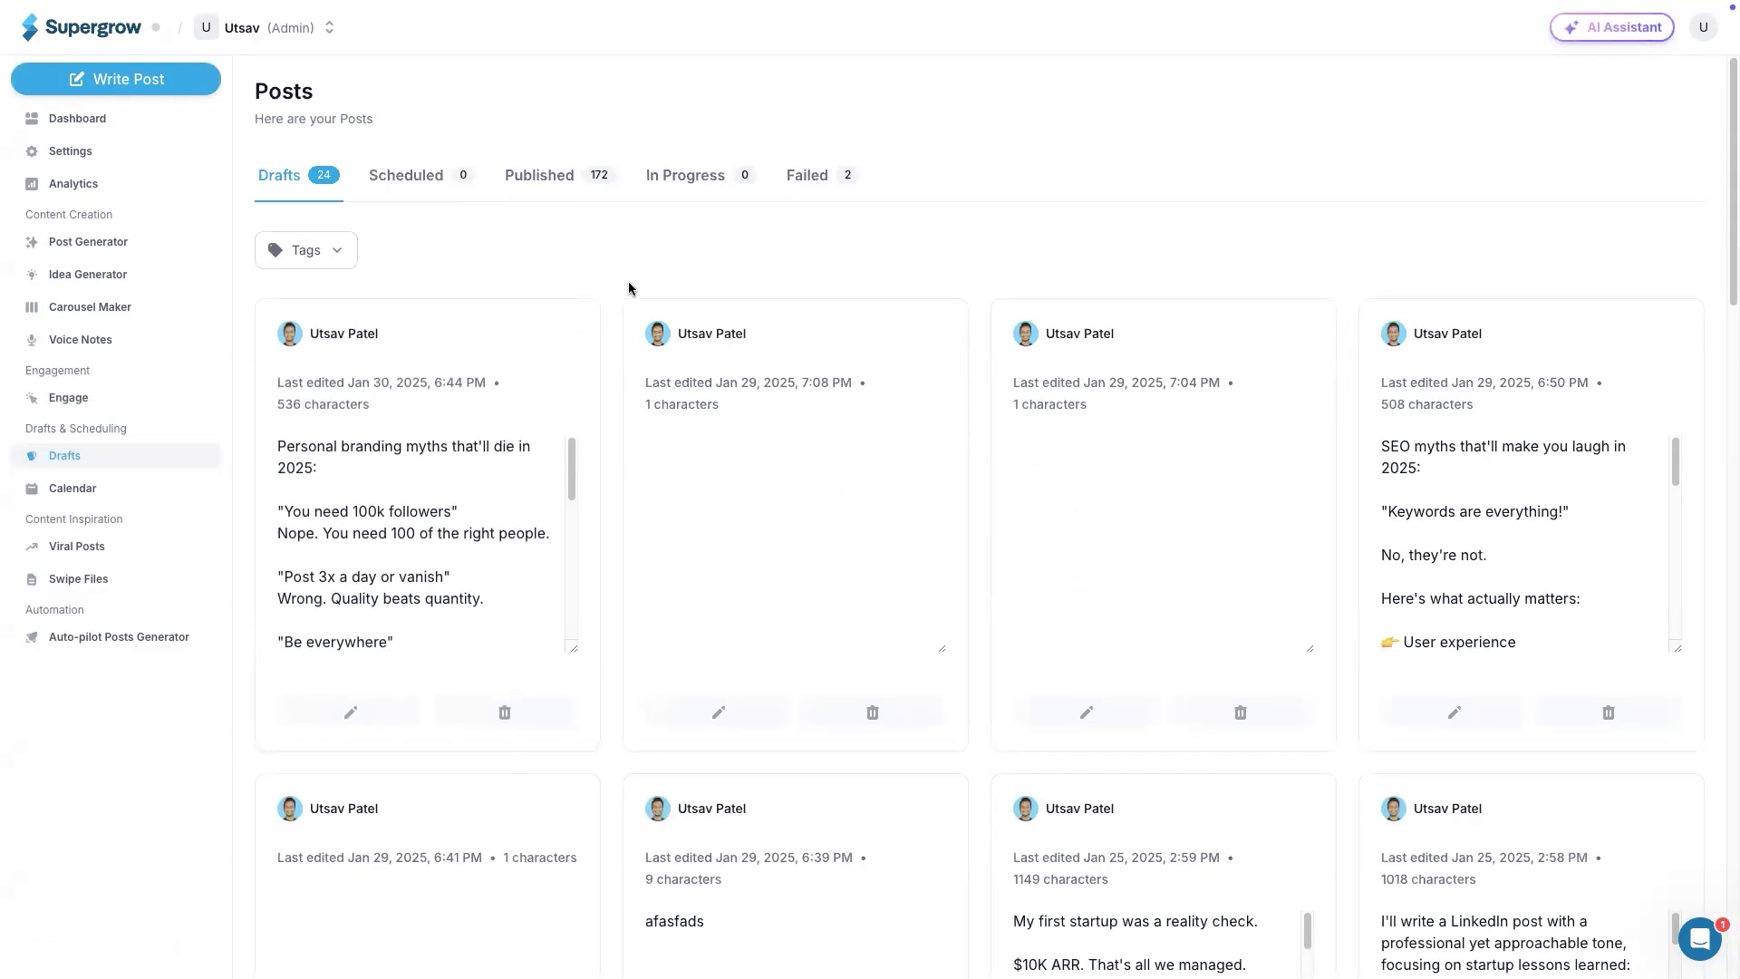
# Step: Scroll through the drafts, check the content calendar, then open the Viral Posts page
pyautogui.scroll(-5, 630, 505)
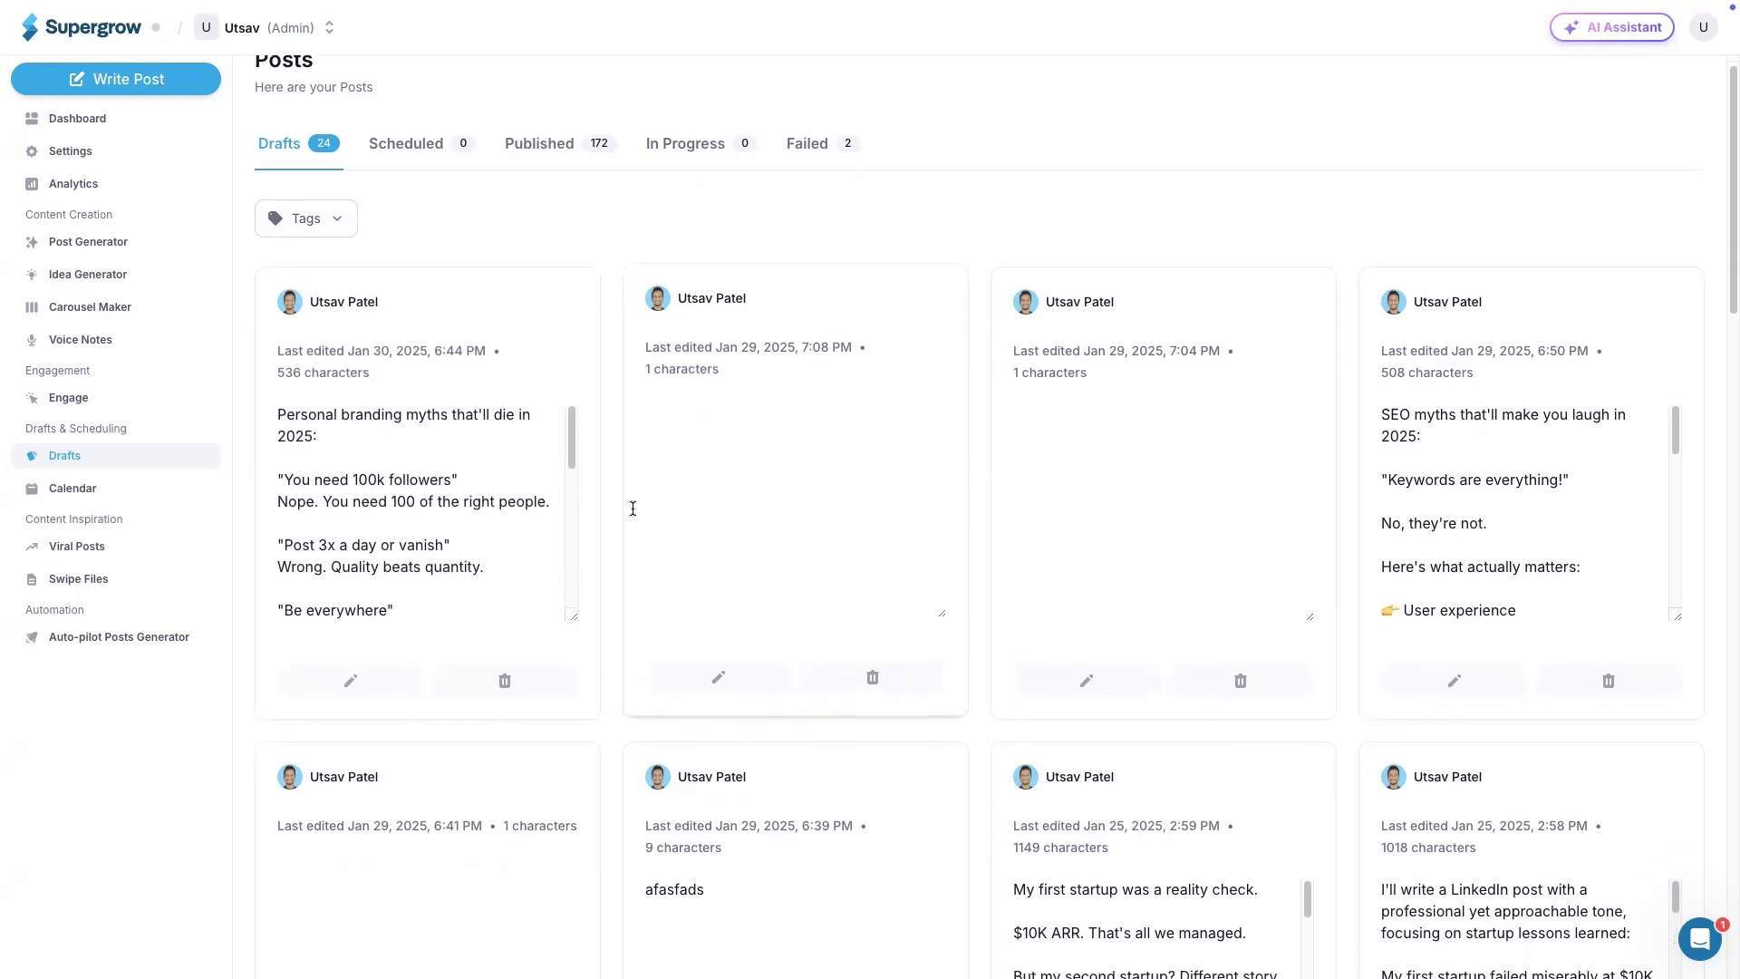
pyautogui.scroll(5, 627, 494)
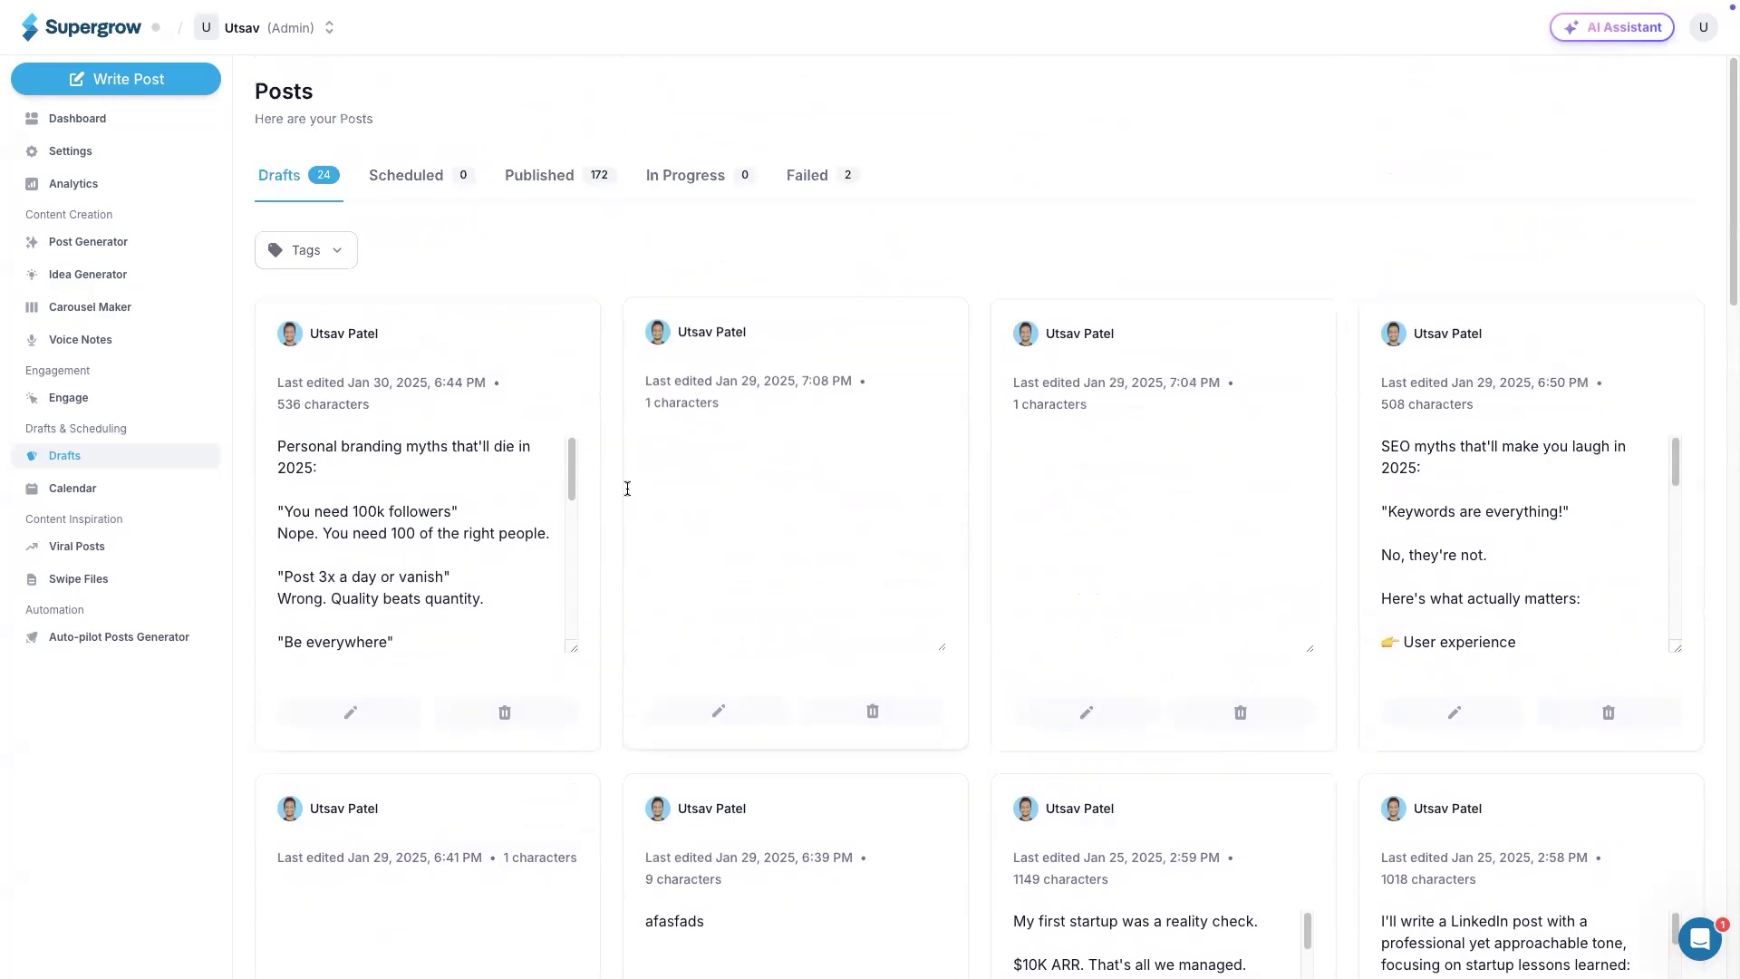
pyautogui.click(93, 489)
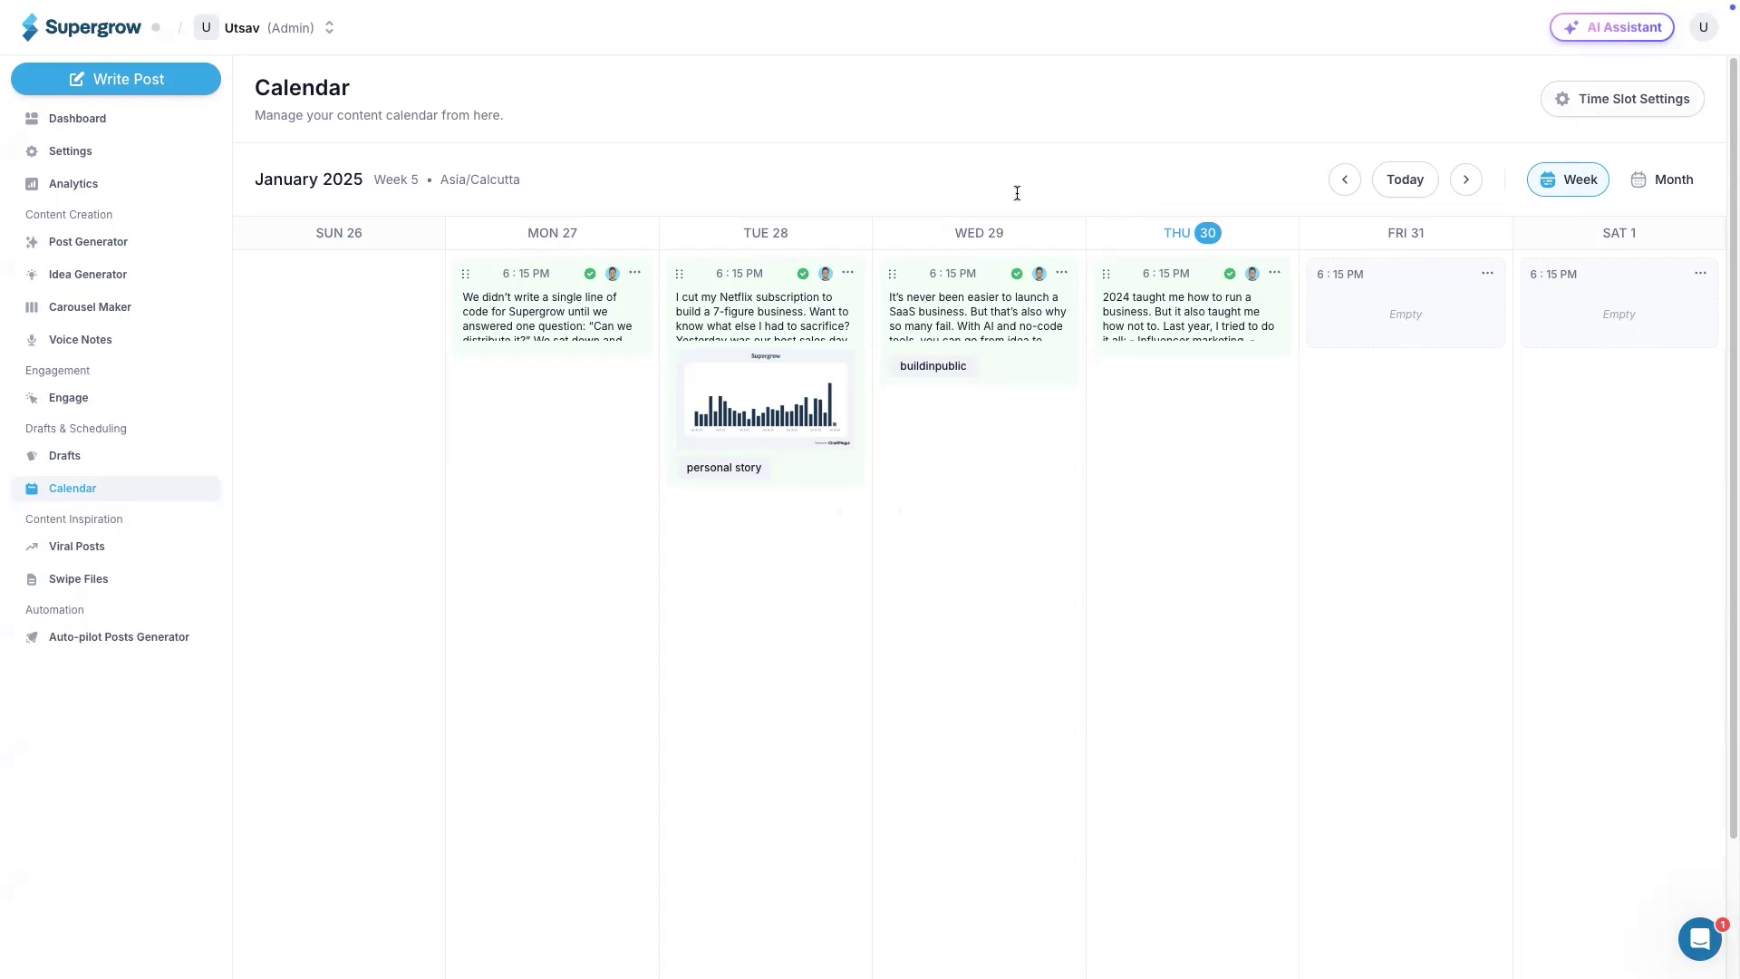
pyautogui.click(78, 545)
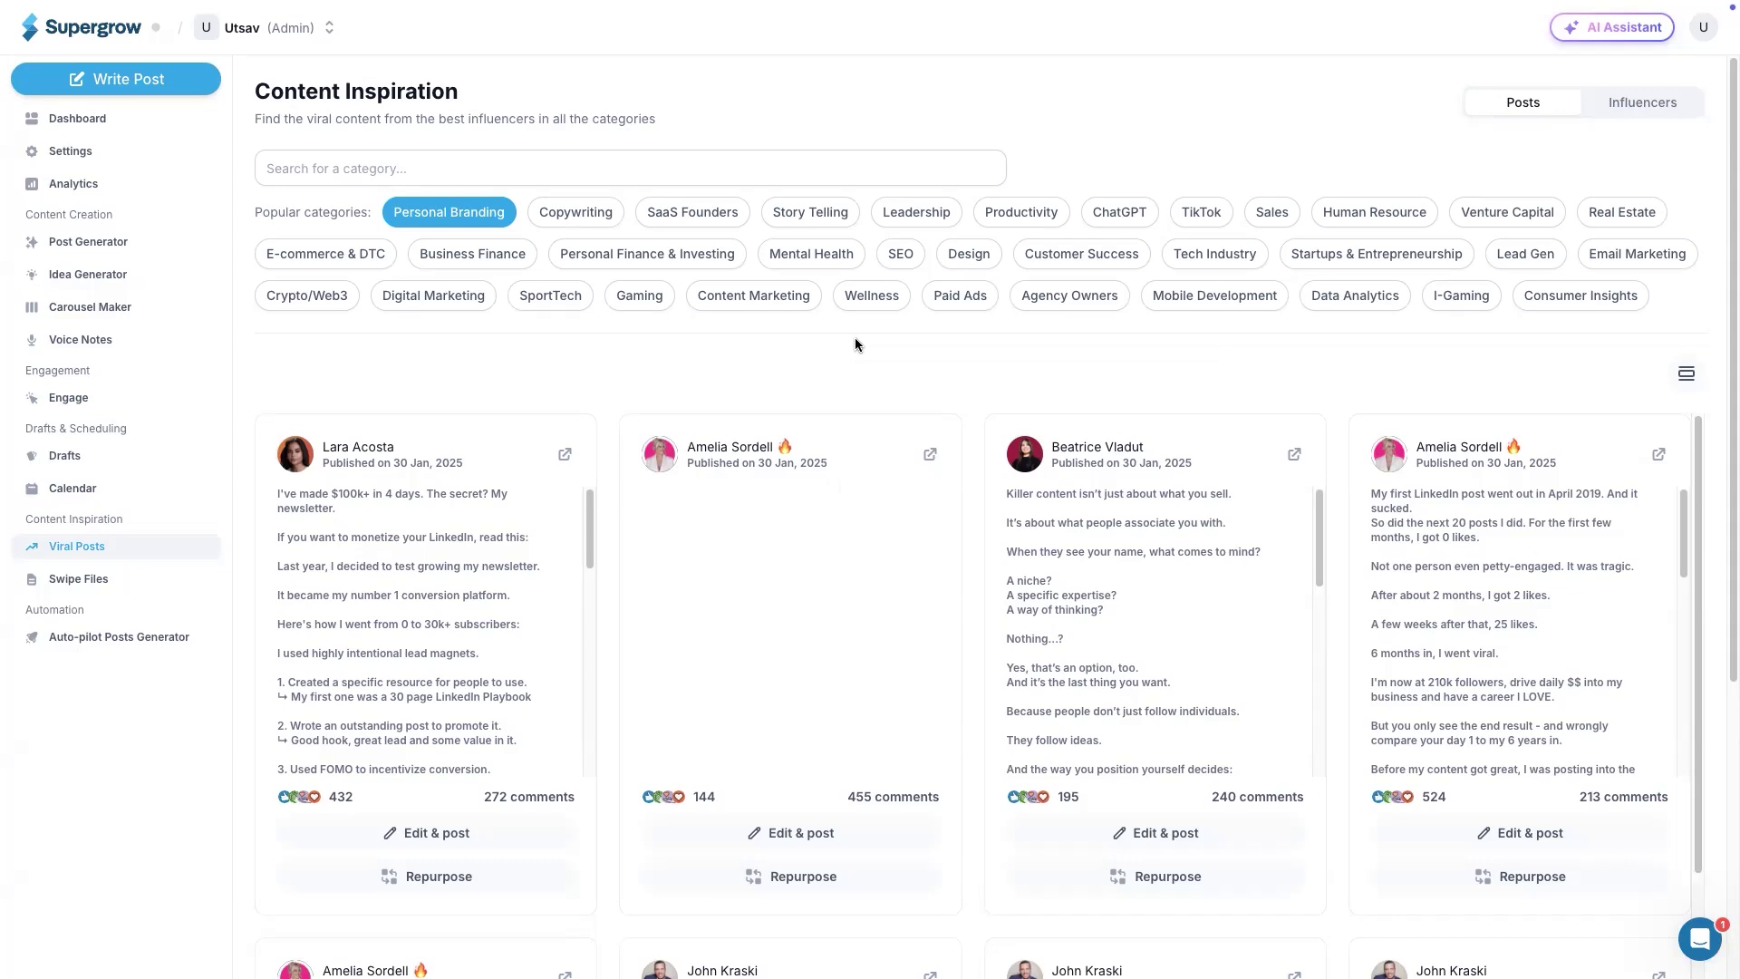
# Step: Switch viral posts to the Copywriting category and scroll through the post cards
pyautogui.click(578, 215)
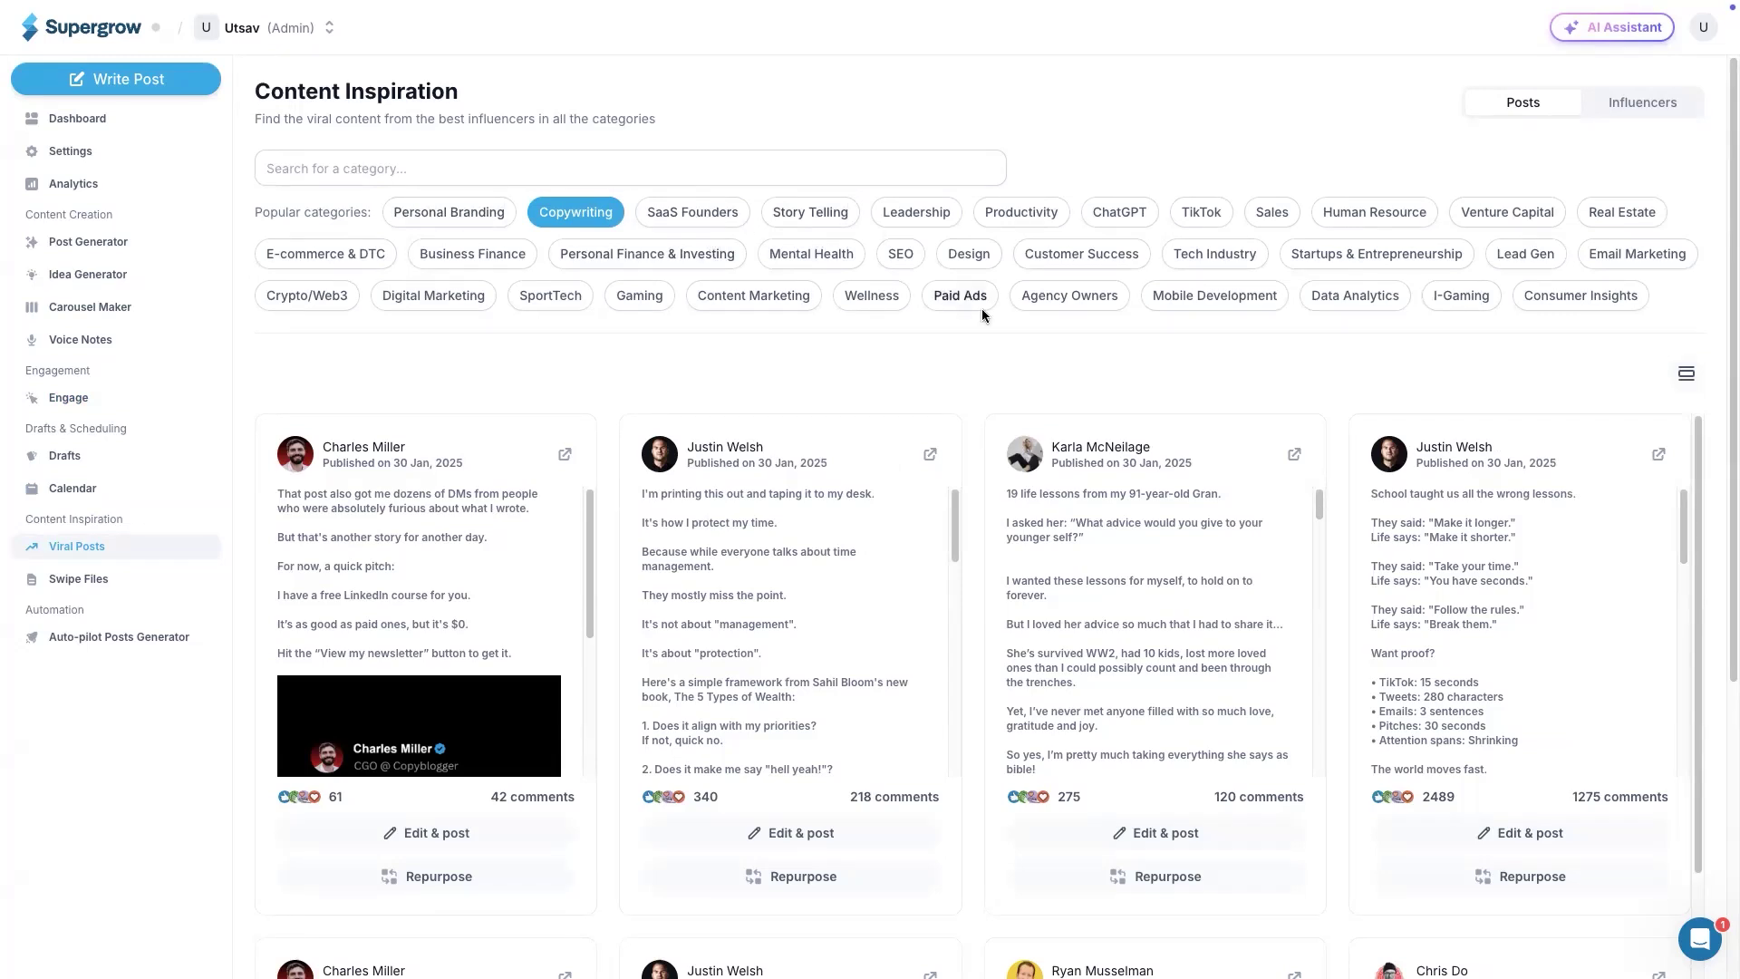
pyautogui.click(1657, 106)
pyautogui.click(1523, 101)
pyautogui.scroll(-6, 944, 430)
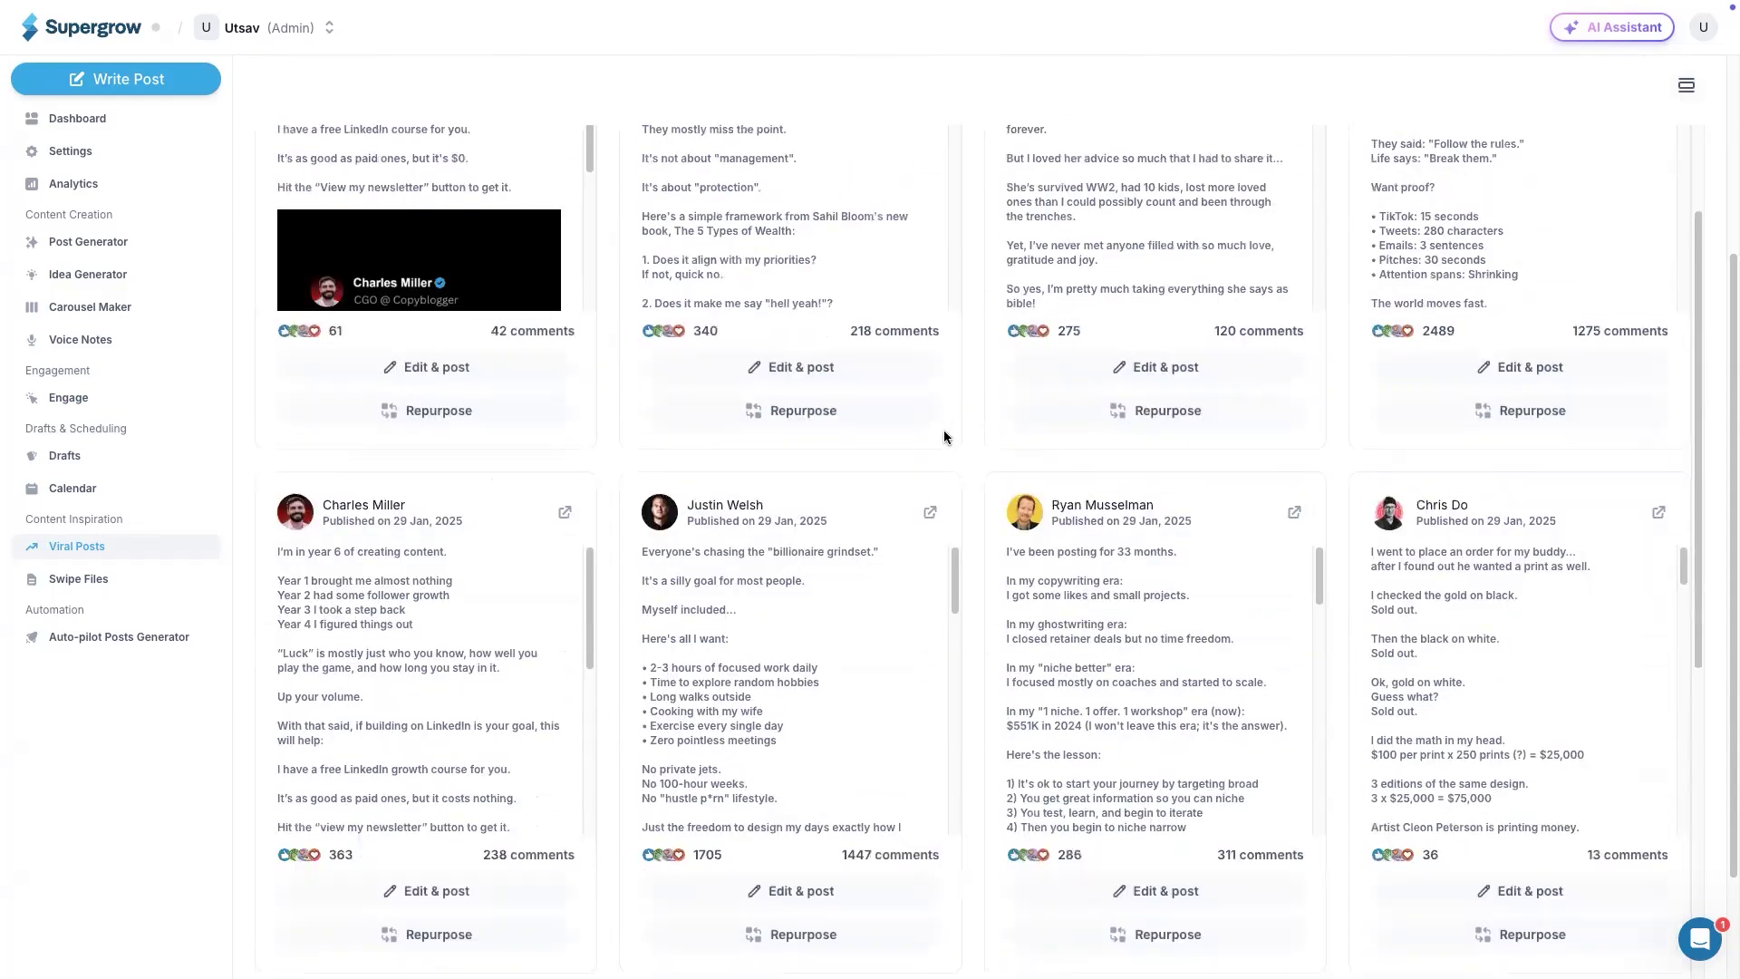
# Step: Open the Swipe Files gallery and show the Arc browser's open-tabs sidebar
pyautogui.click(112, 580)
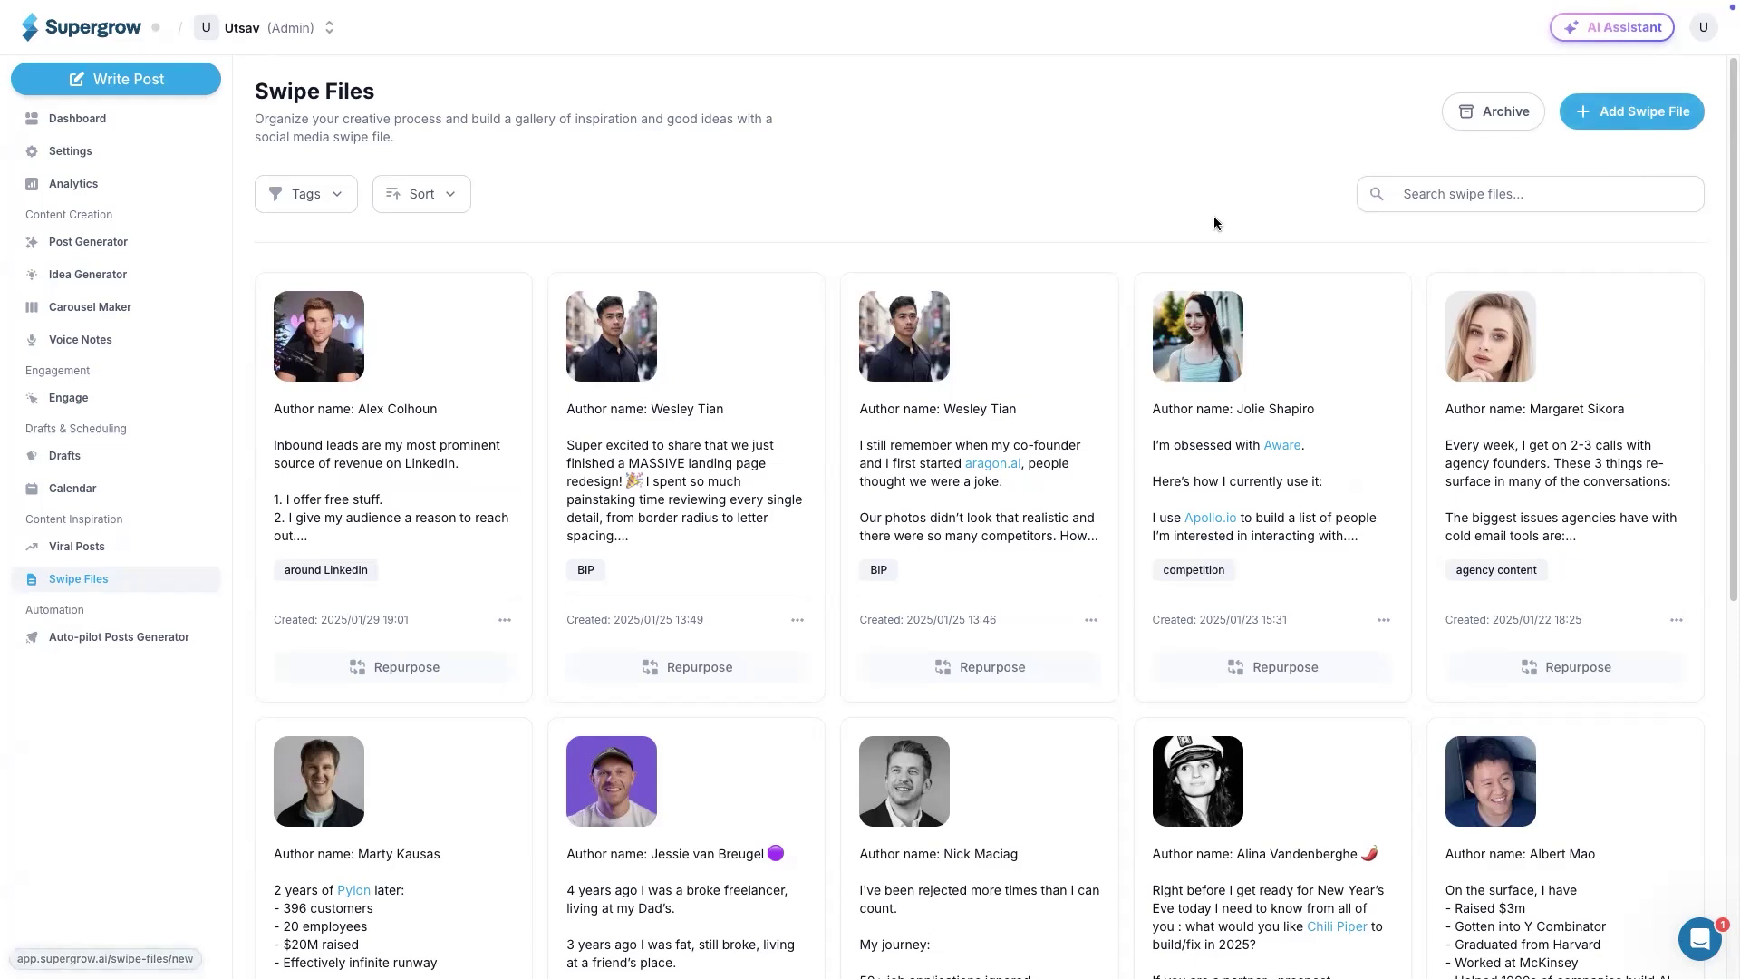
pyautogui.press('super+s')
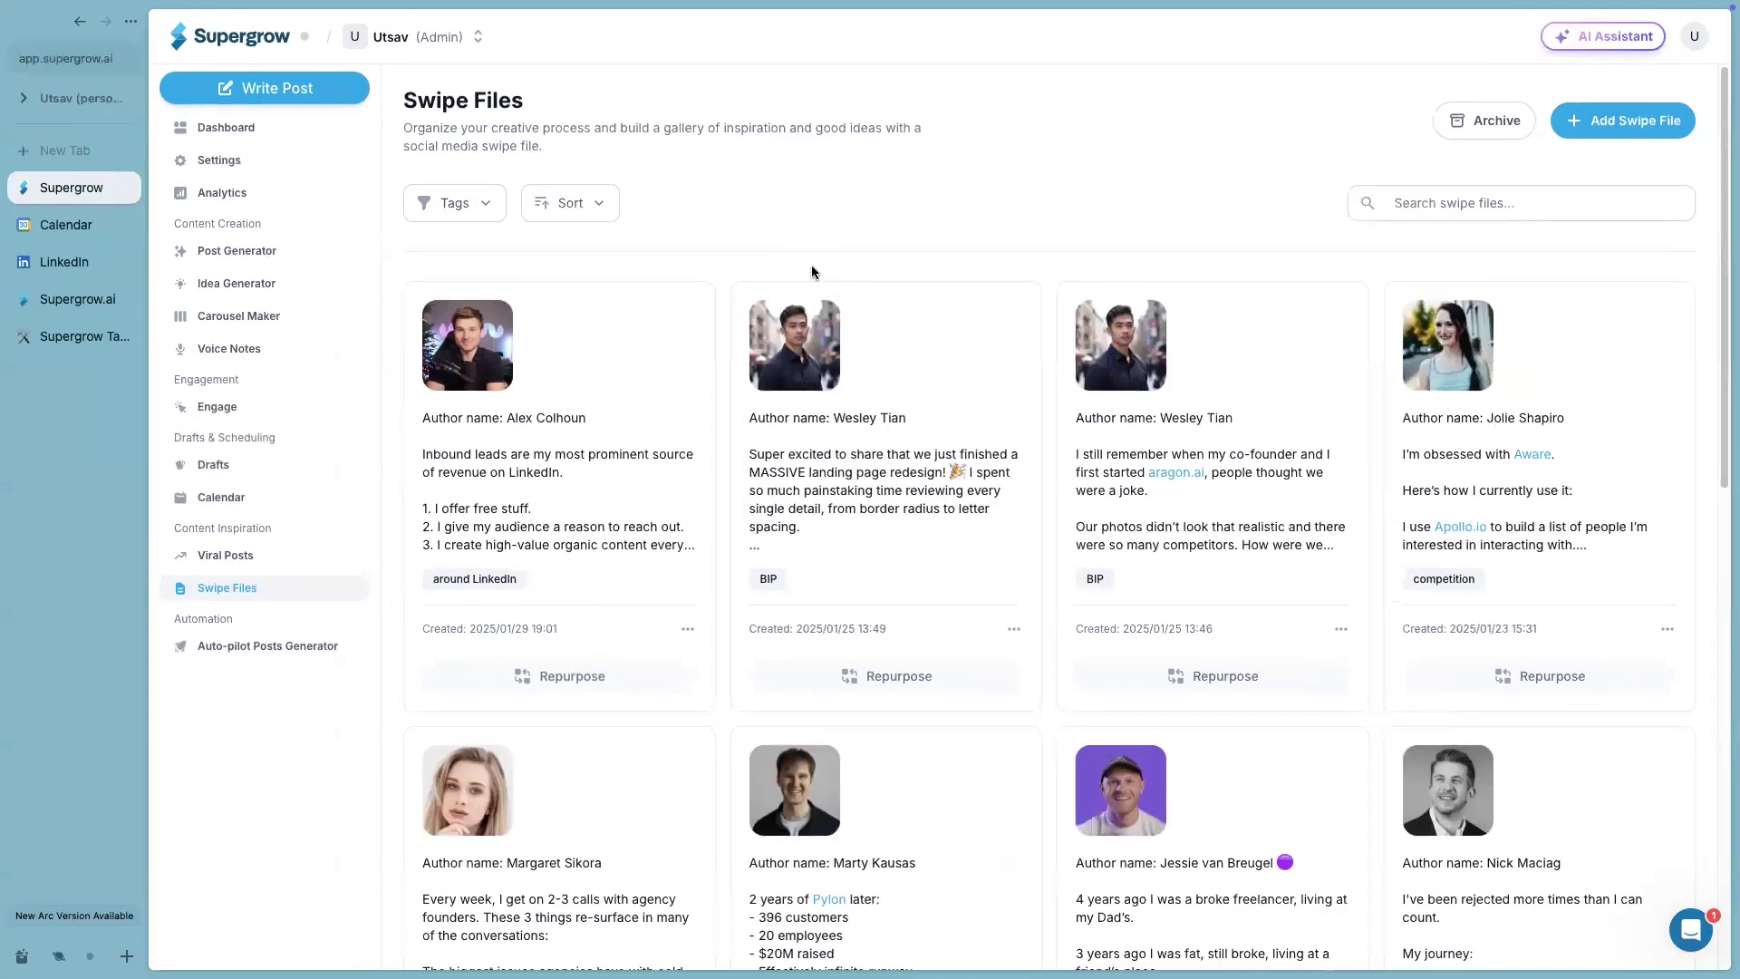
# Step: Switch to the LinkedIn tab and load the newest feed posts
pyautogui.click(57, 264)
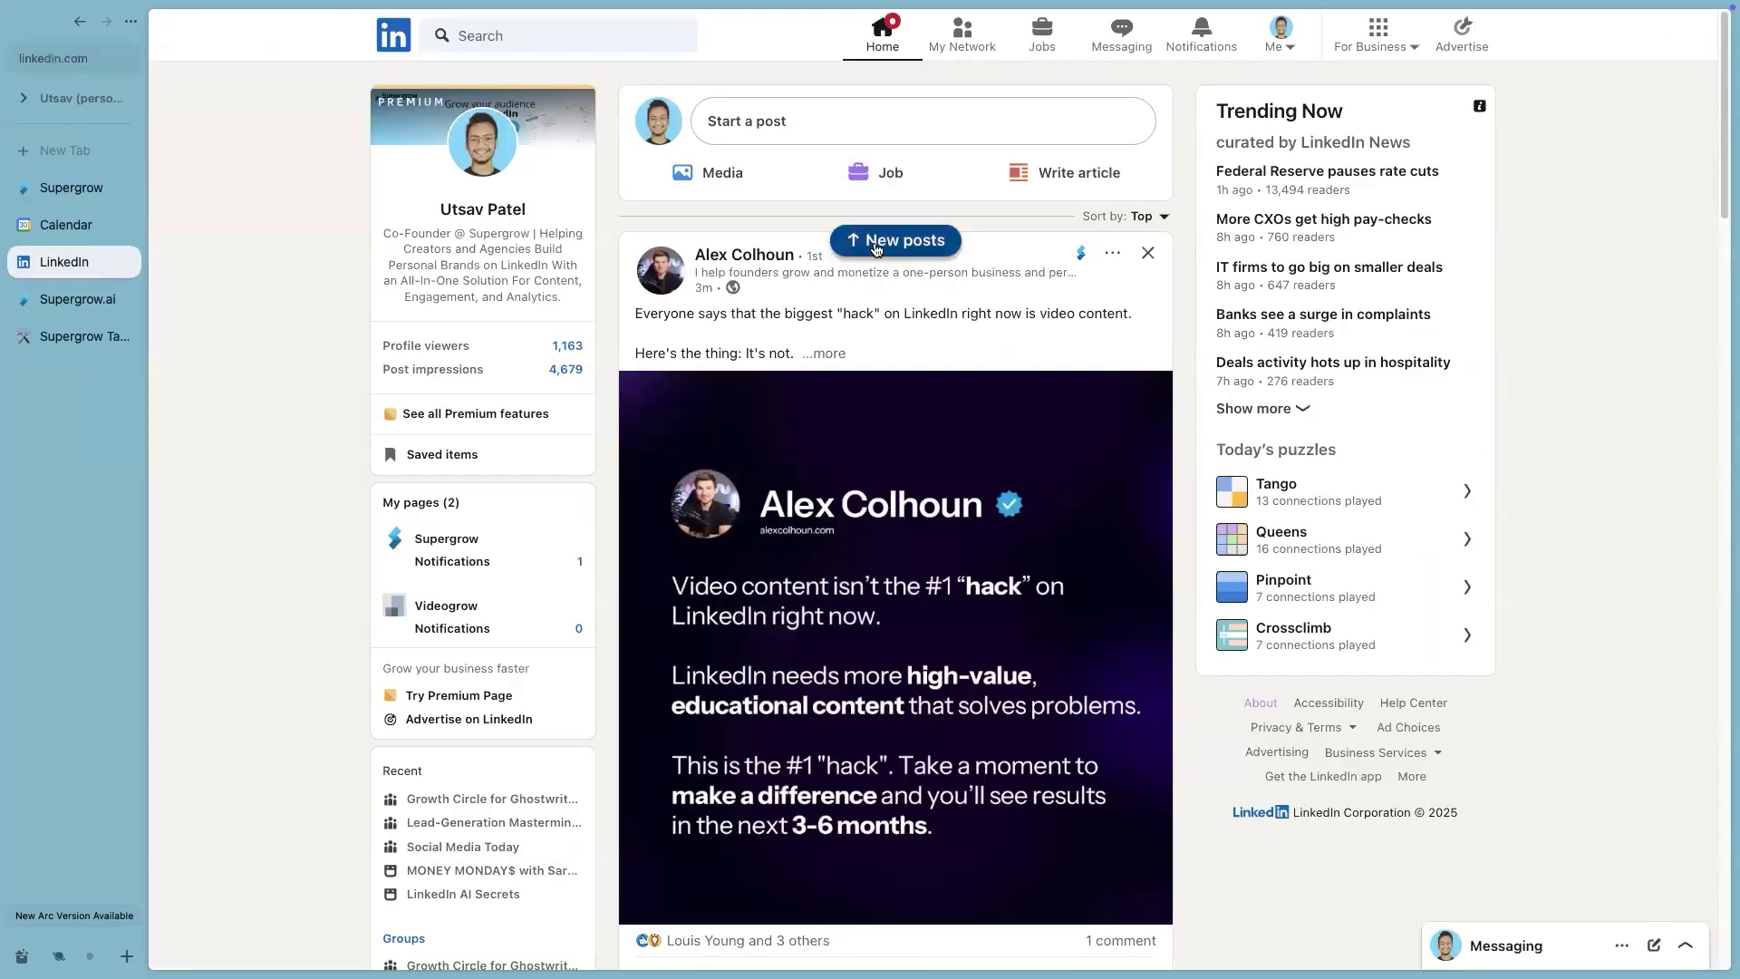
pyautogui.click(876, 243)
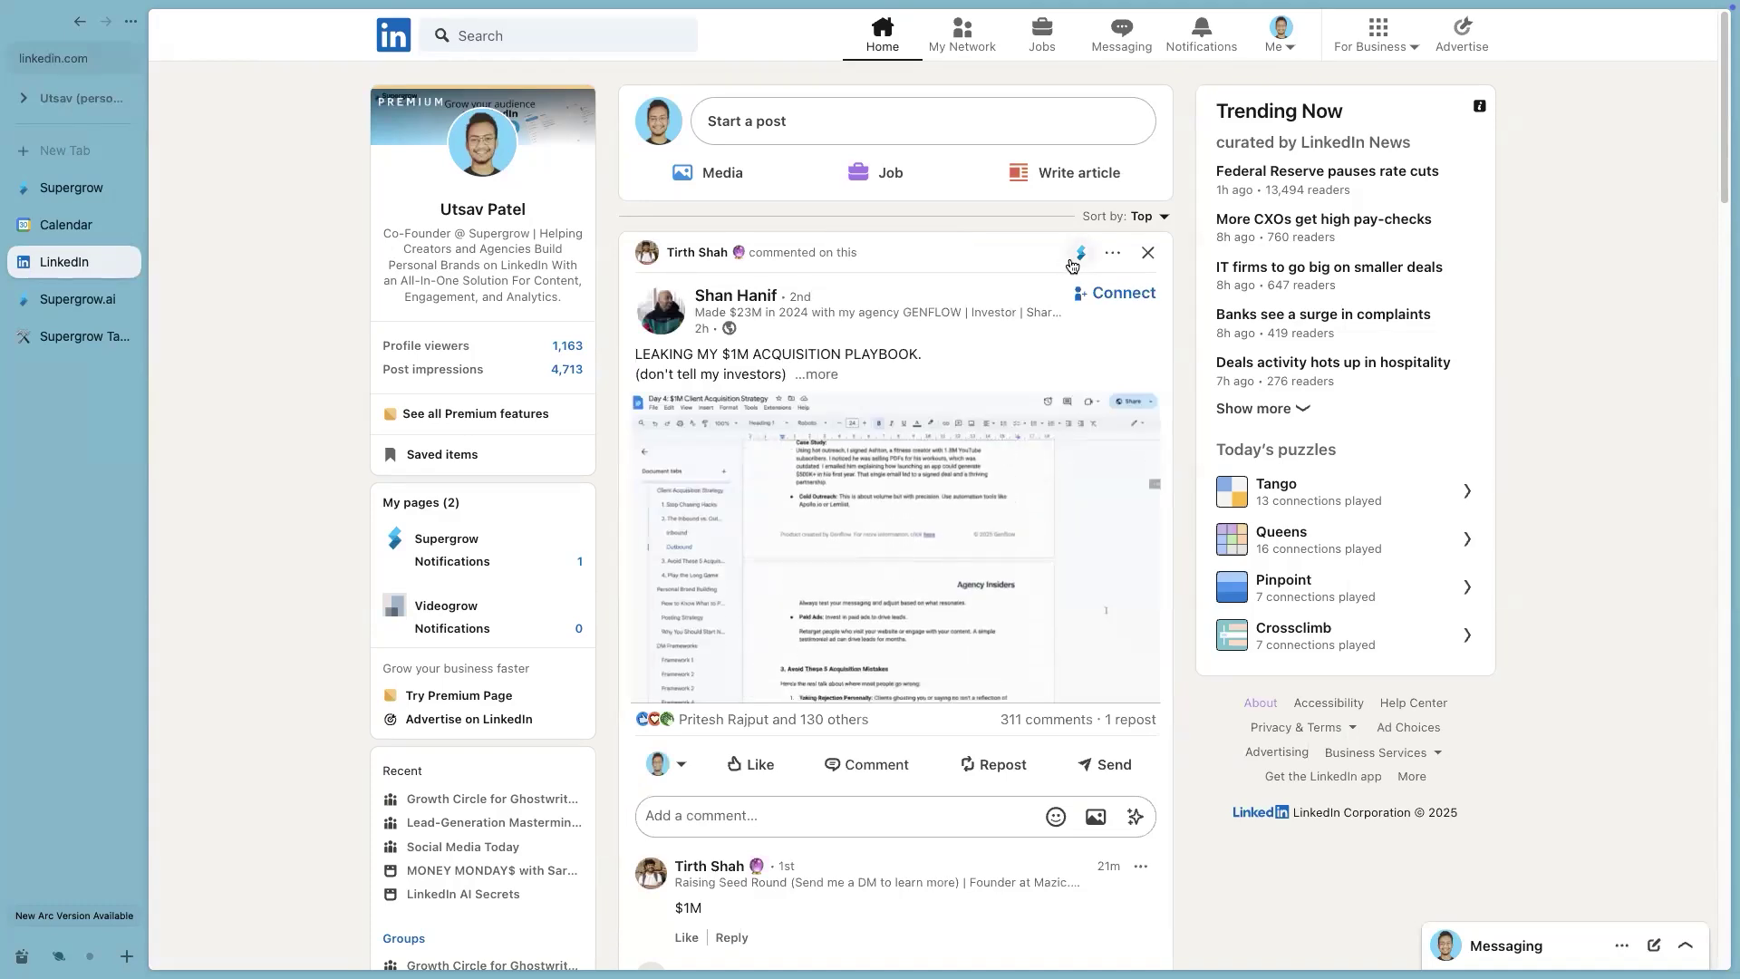
pyautogui.scroll(-8, 939, 452)
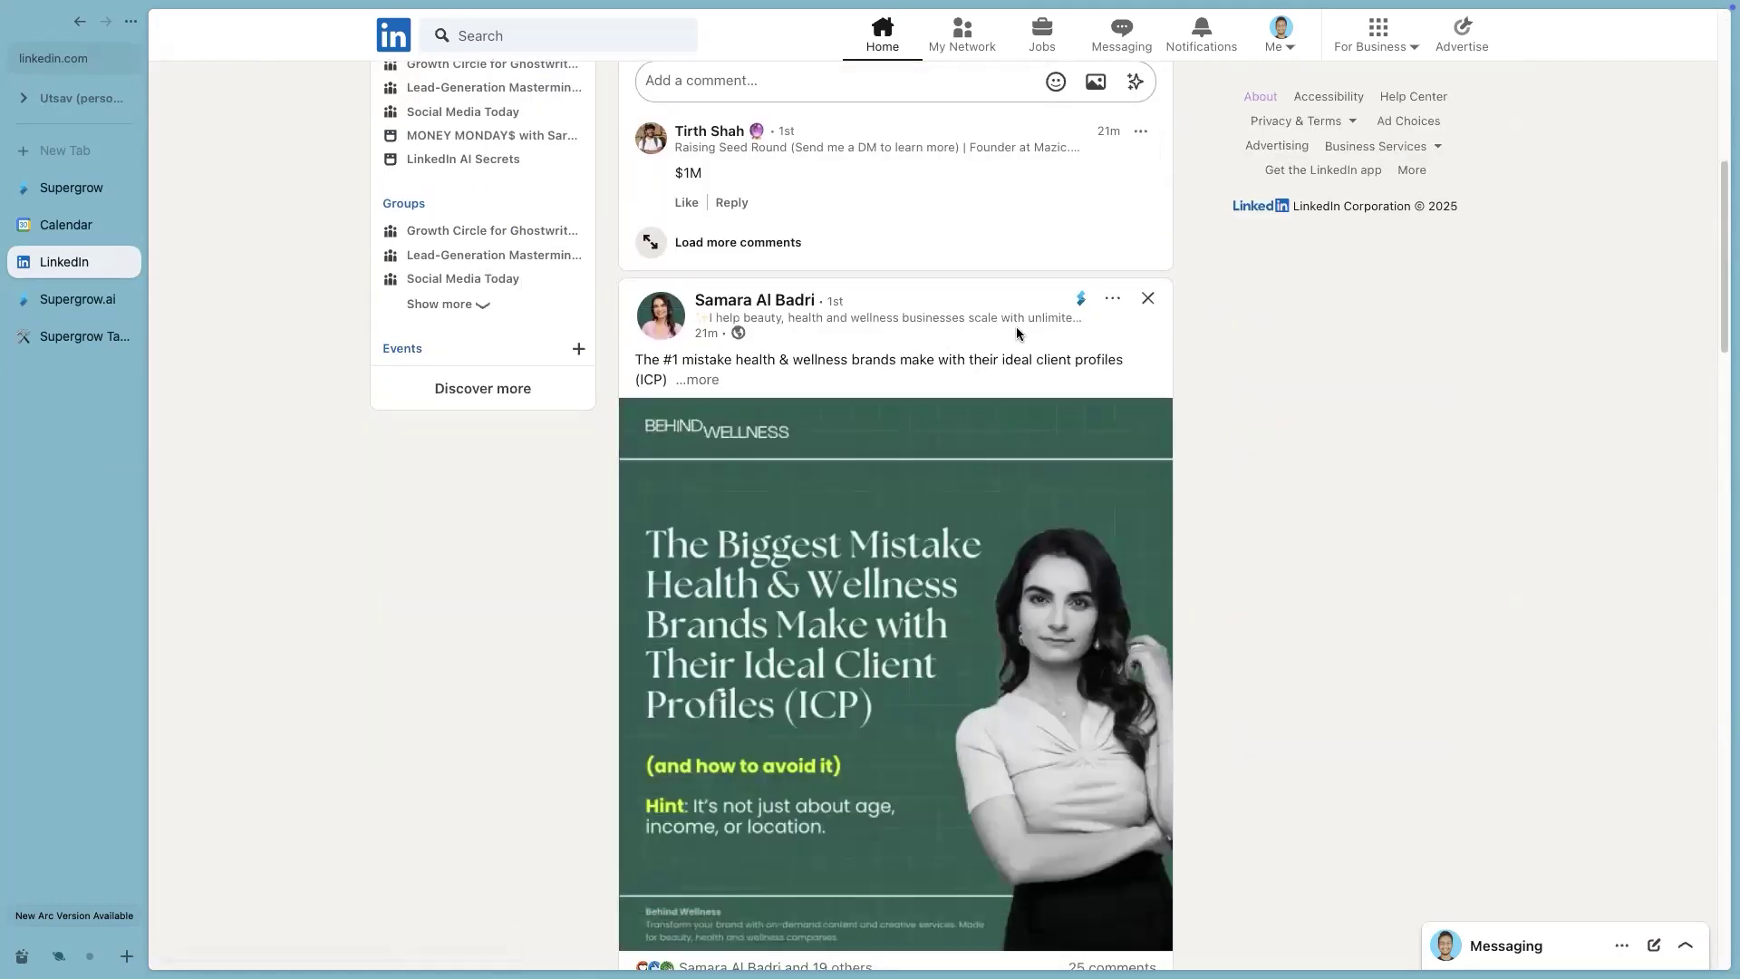
# Step: Save the health & wellness ICP post as a swipe file tagged 'around LinkedIn', then return to Supergrow
pyautogui.click(1083, 300)
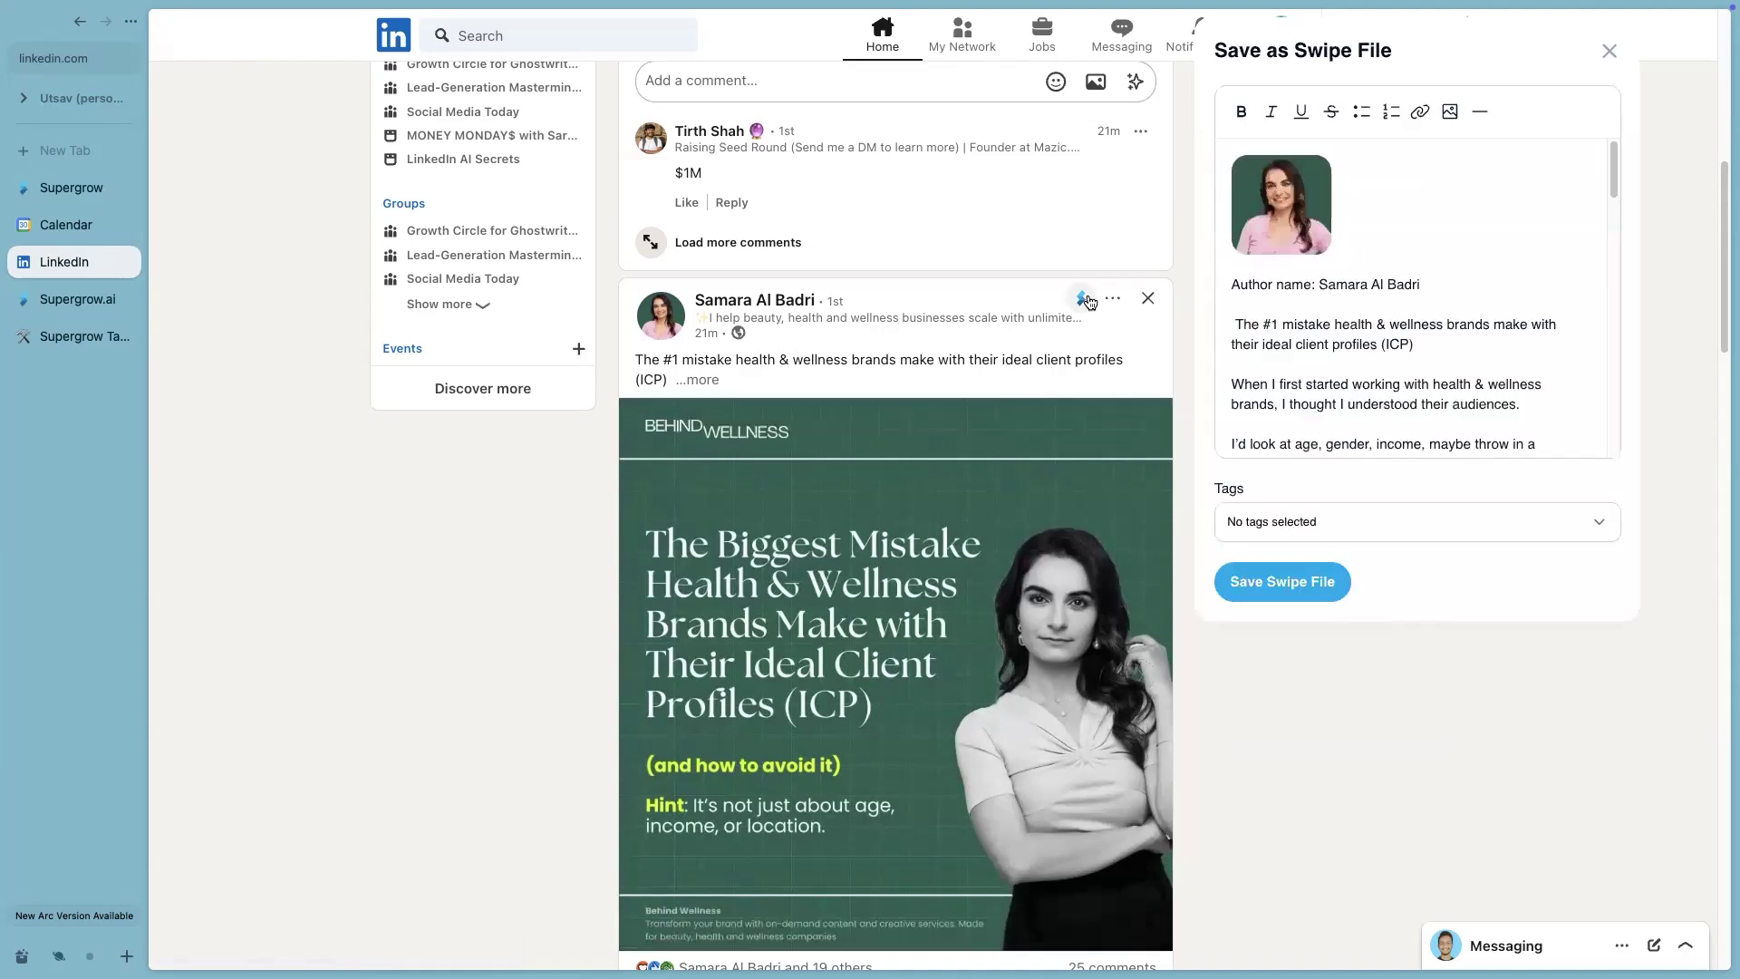
pyautogui.scroll(-5, 1403, 371)
pyautogui.click(1405, 523)
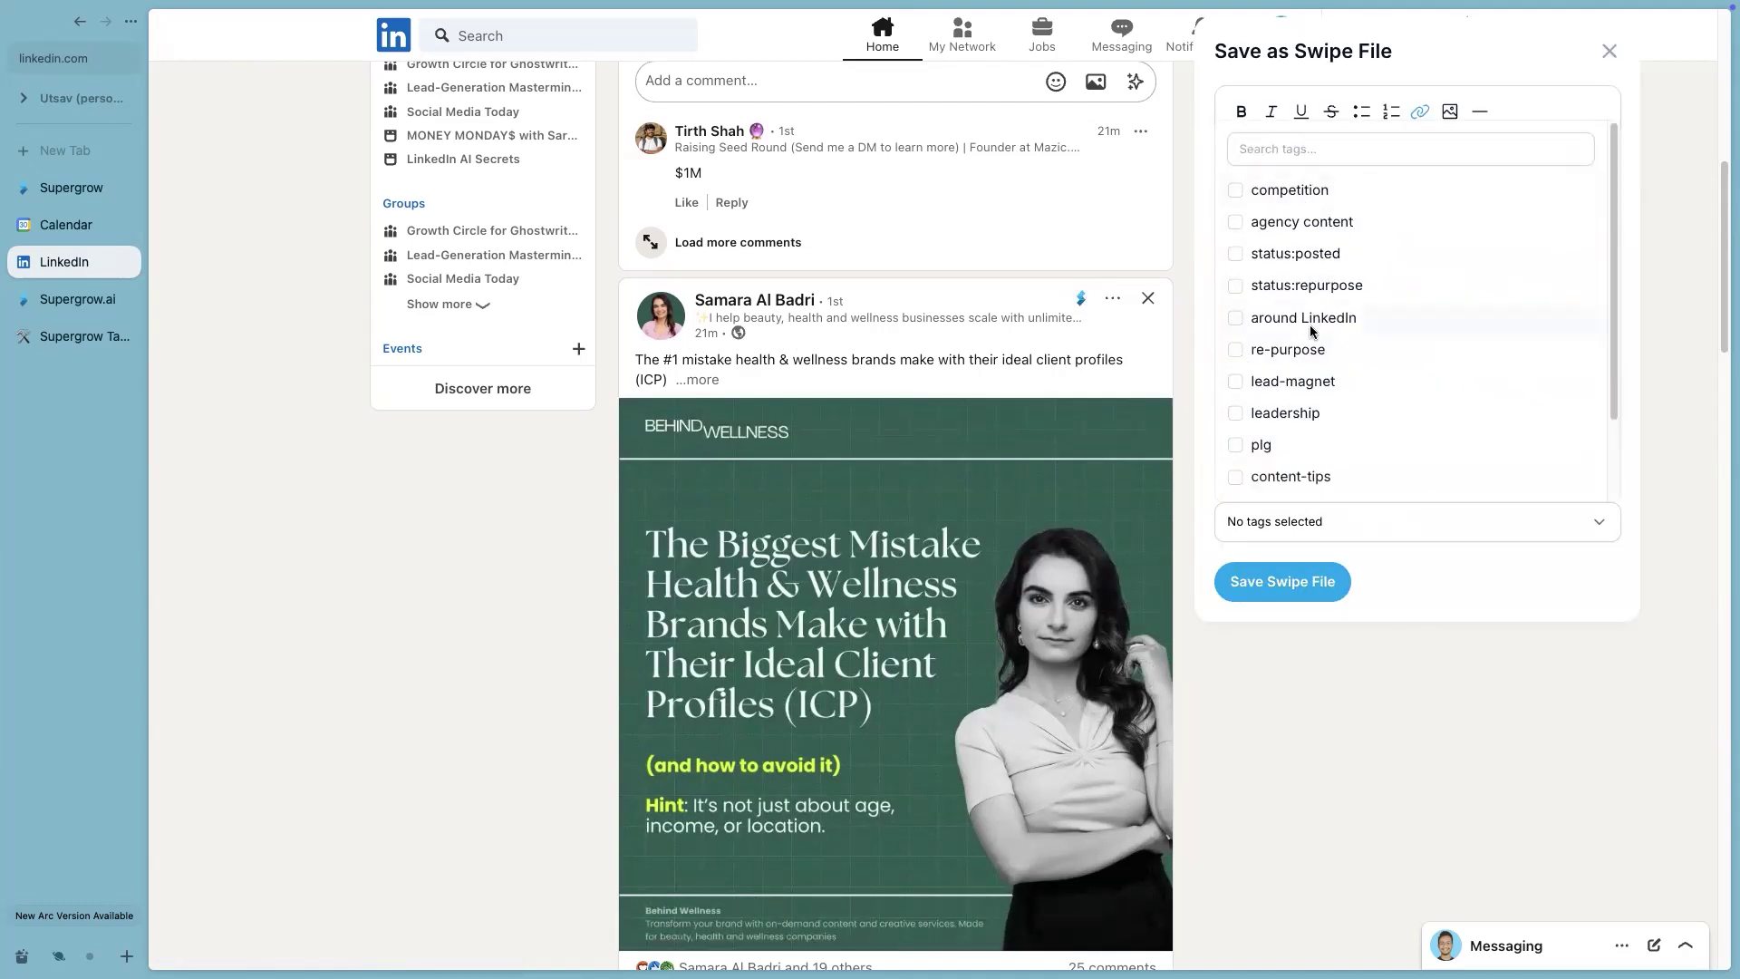
pyautogui.click(1313, 327)
pyautogui.click(1375, 547)
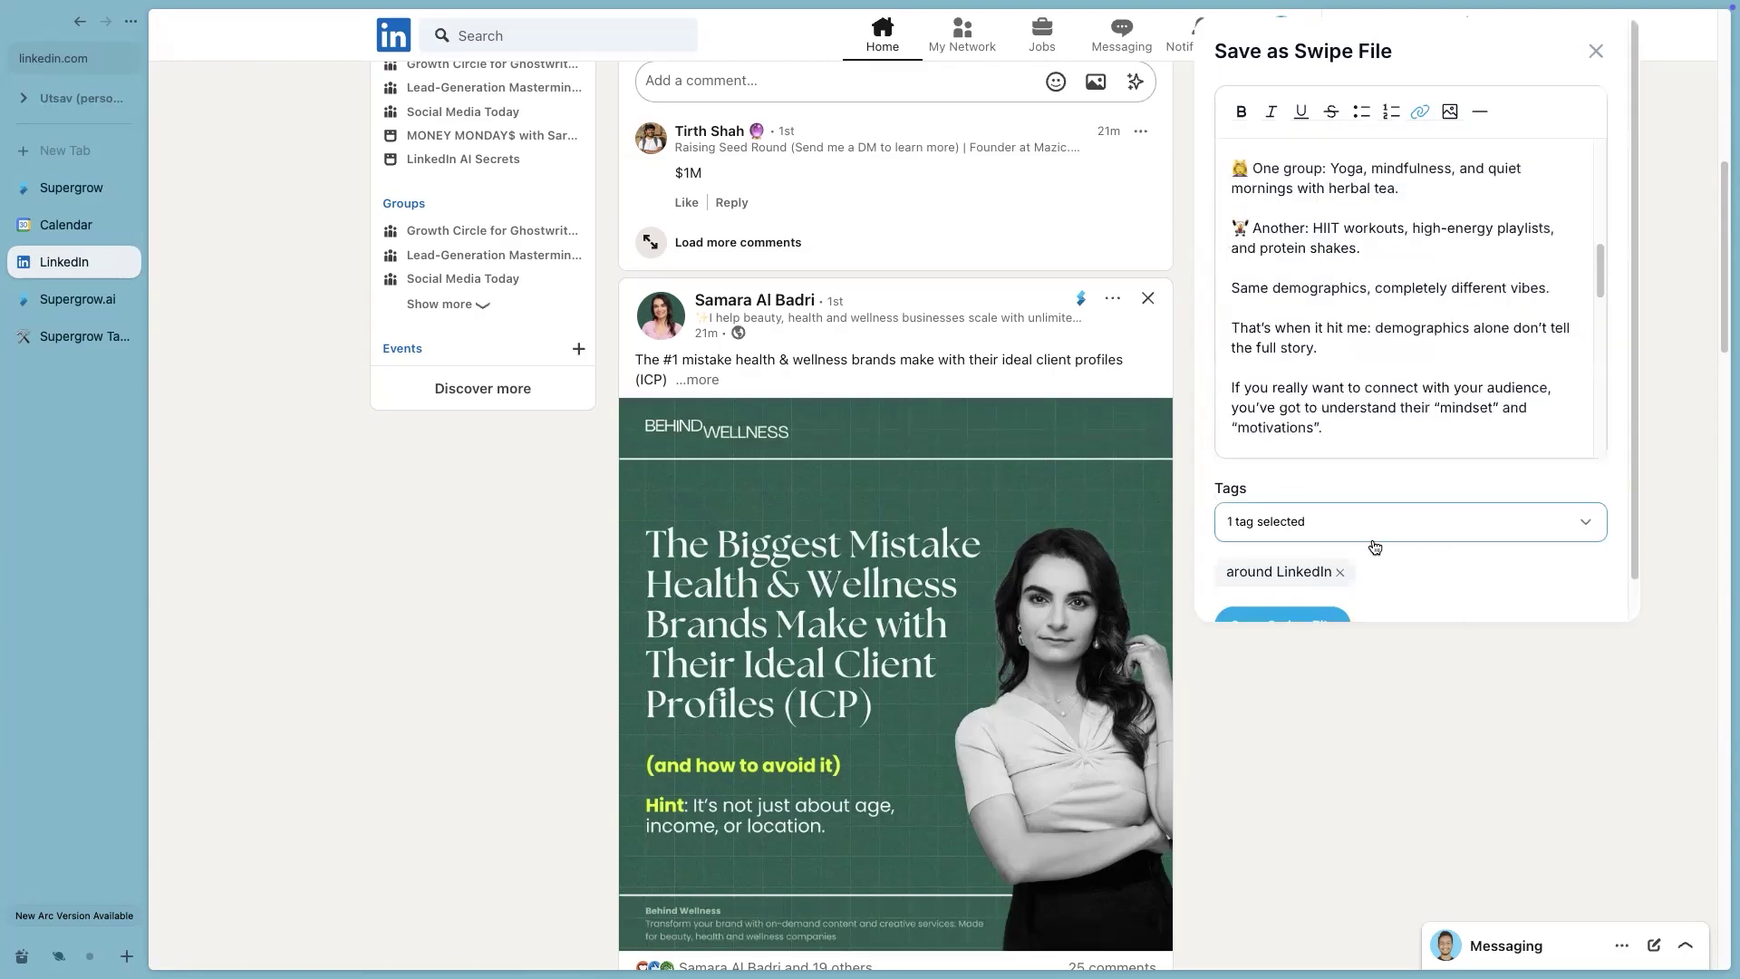
pyautogui.scroll(-1, 1375, 547)
pyautogui.click(1287, 584)
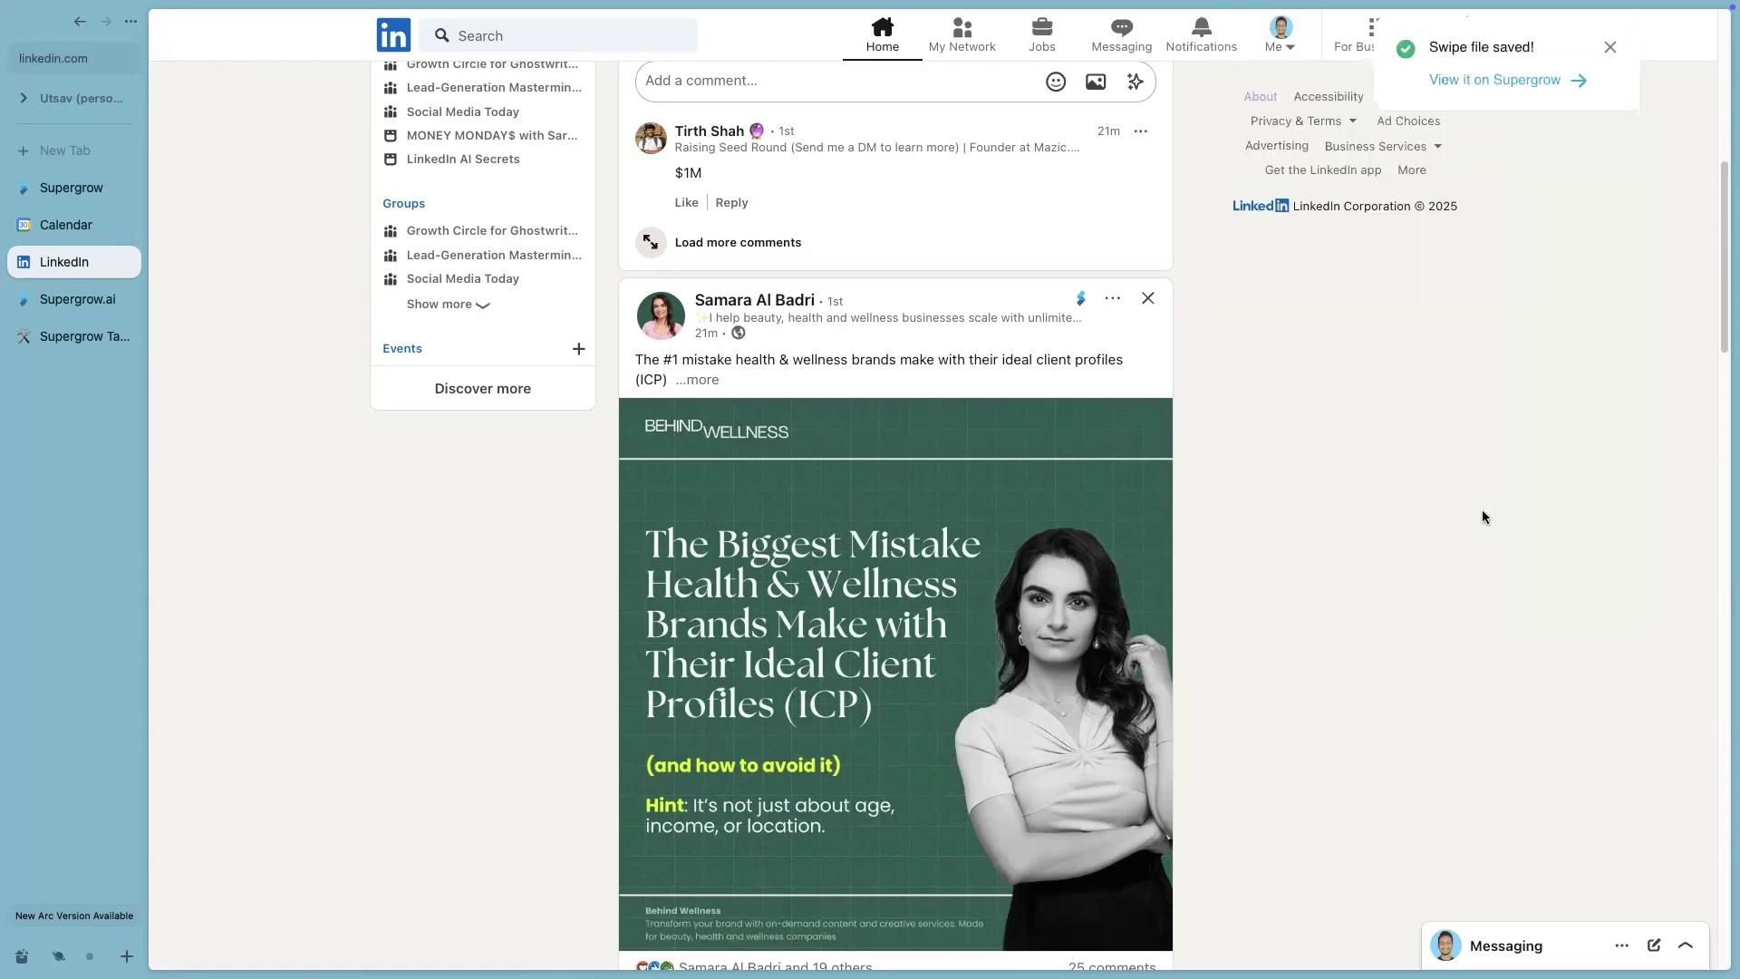
pyautogui.click(52, 299)
pyautogui.click(63, 190)
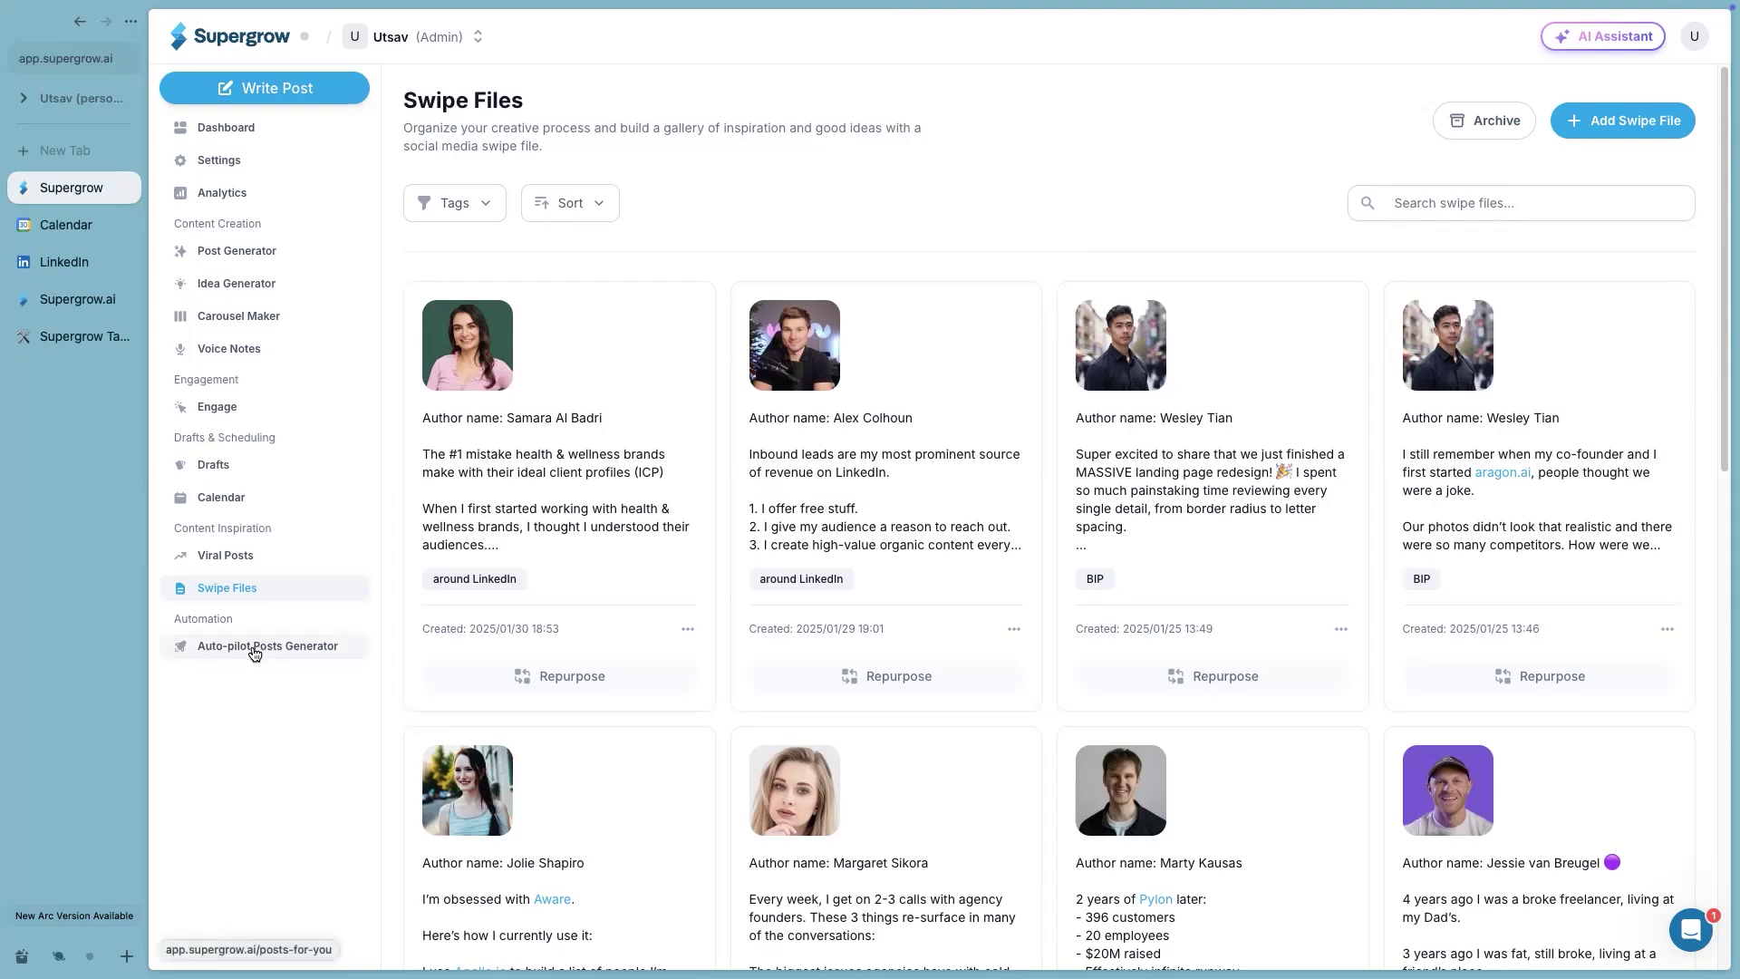
# Step: View the Auto-pilot personalised posts page, which has no preferences set, then return to the Dashboard
pyautogui.click(254, 649)
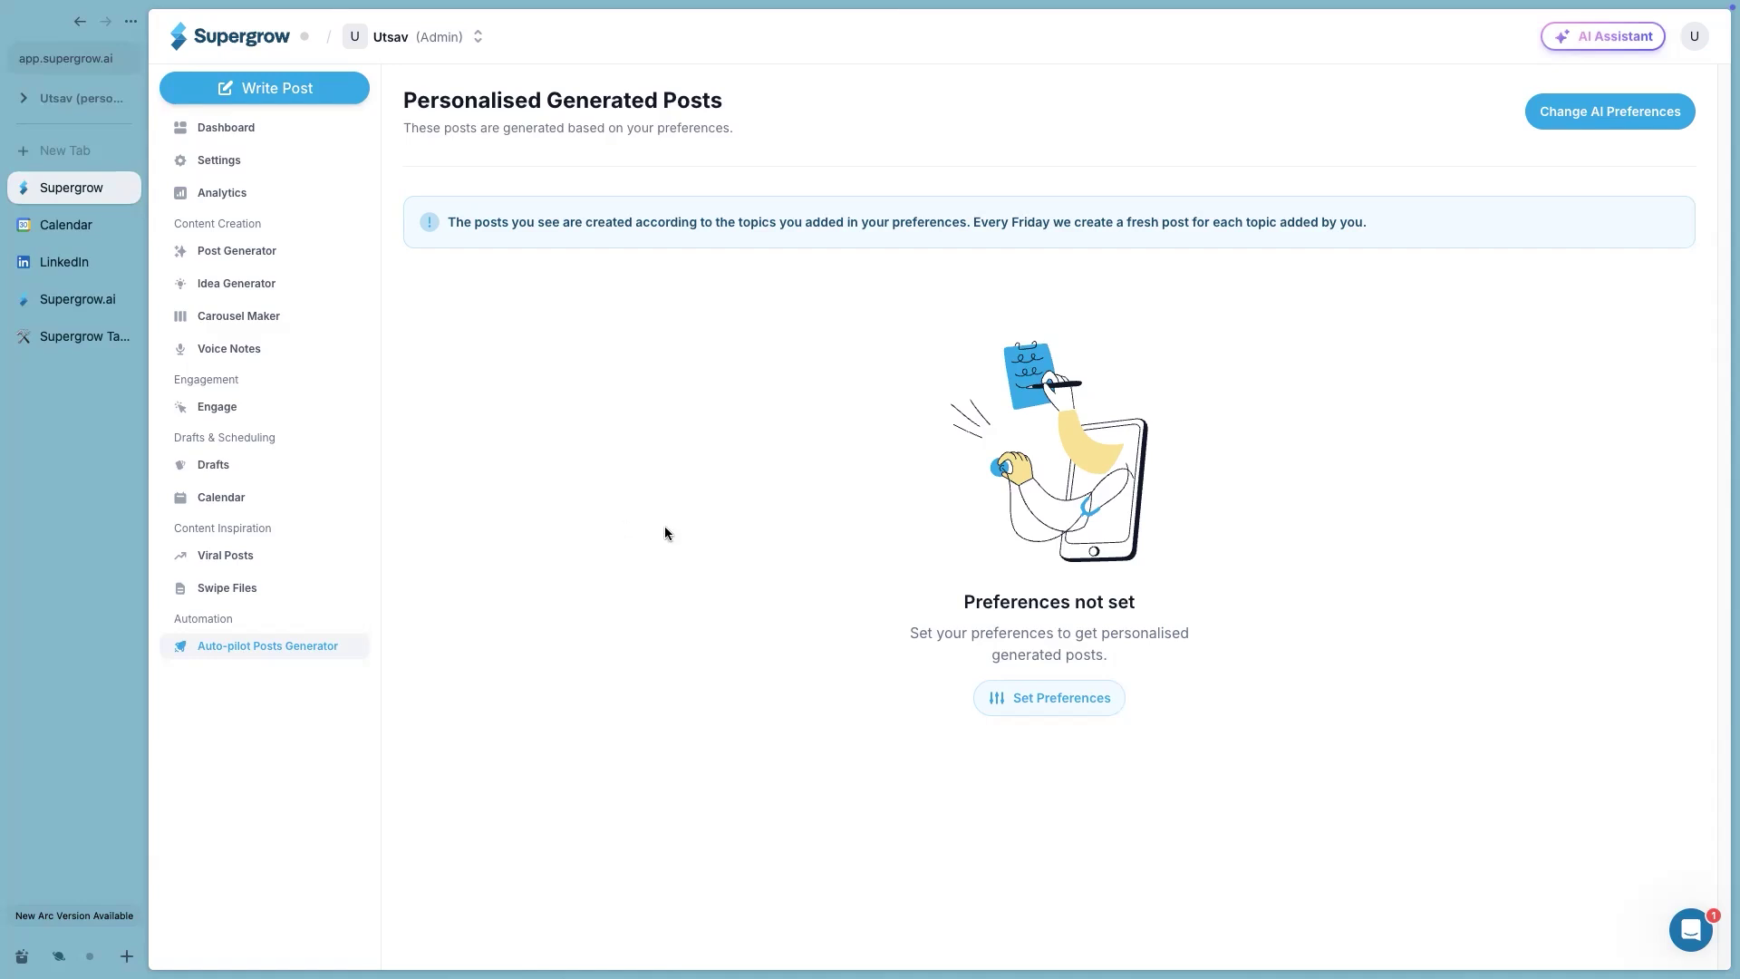
pyautogui.click(298, 134)
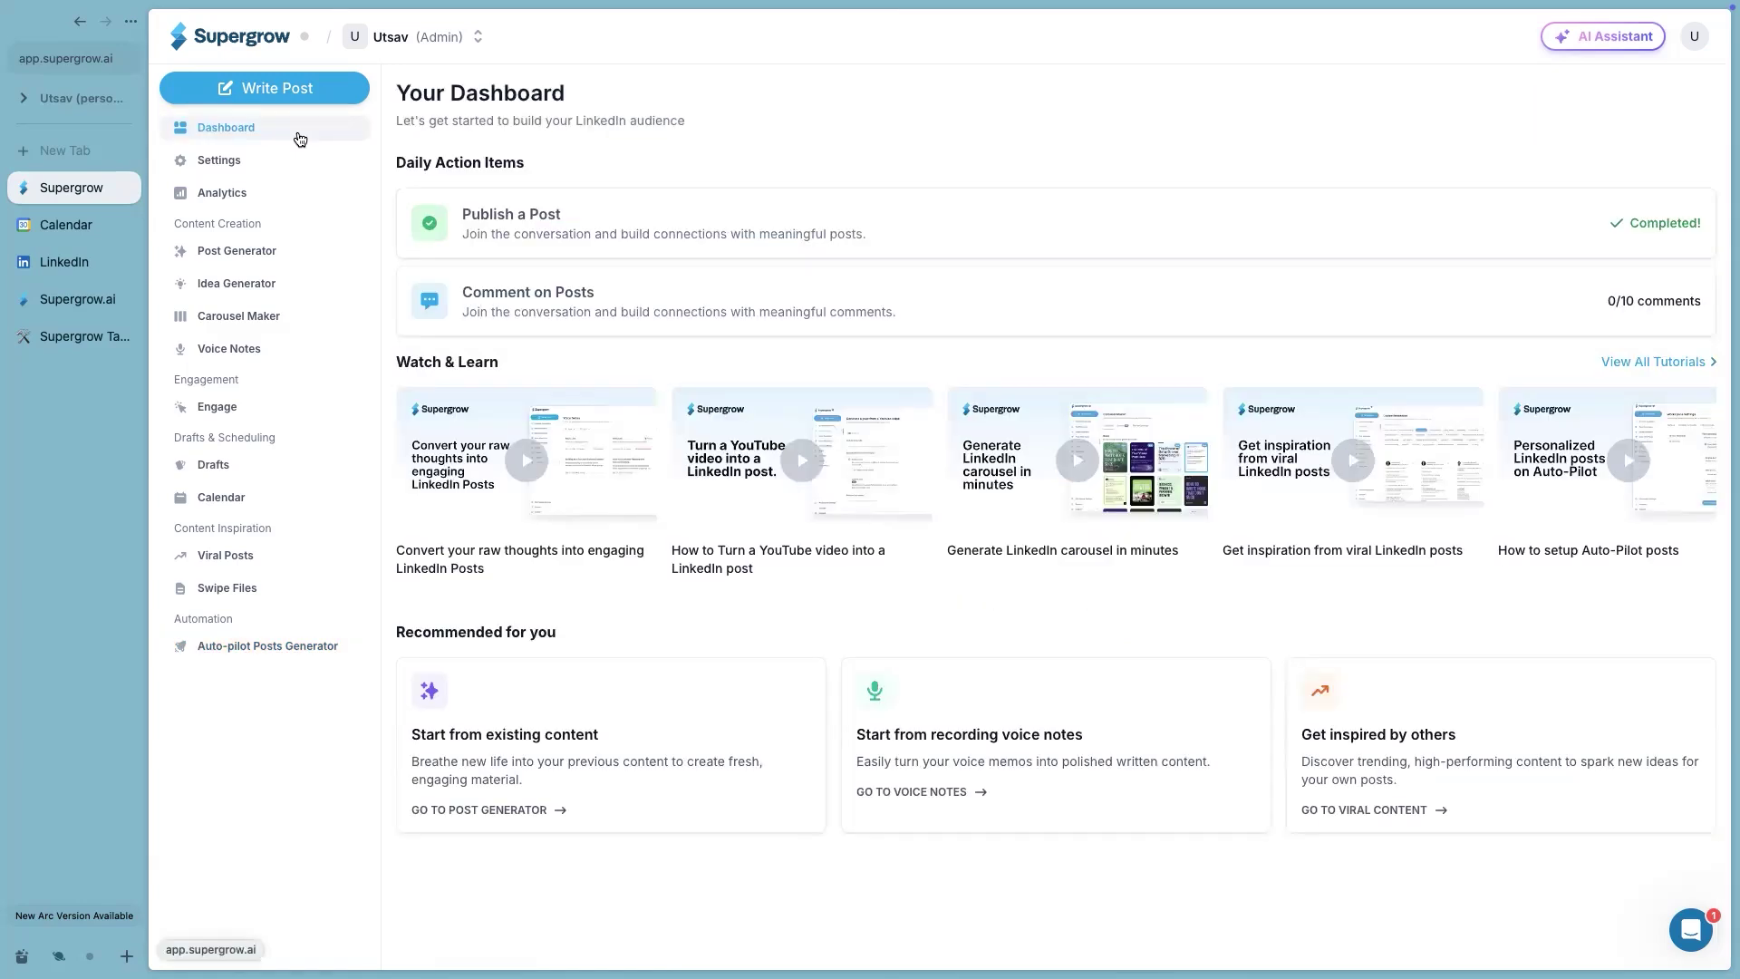